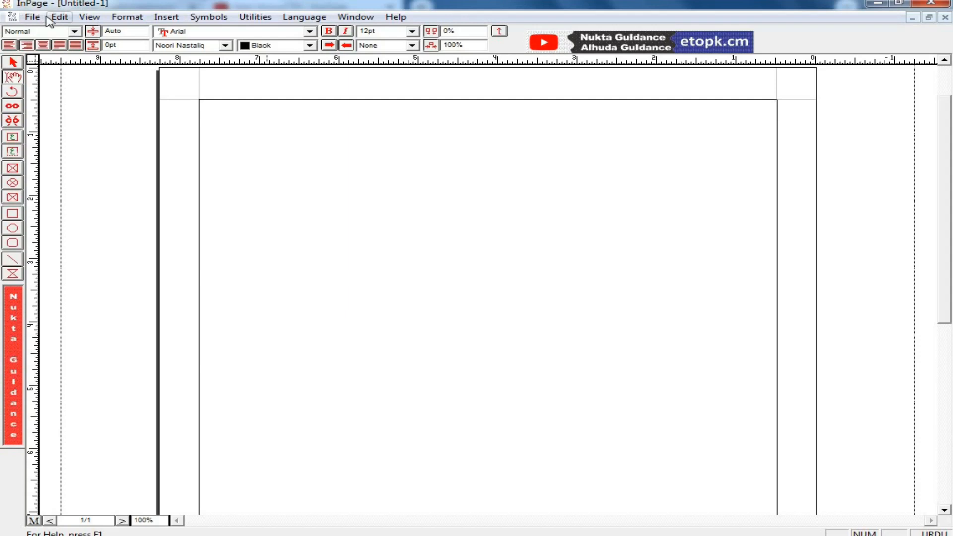
{"action": "left_click", "coordinate": [33, 16]}
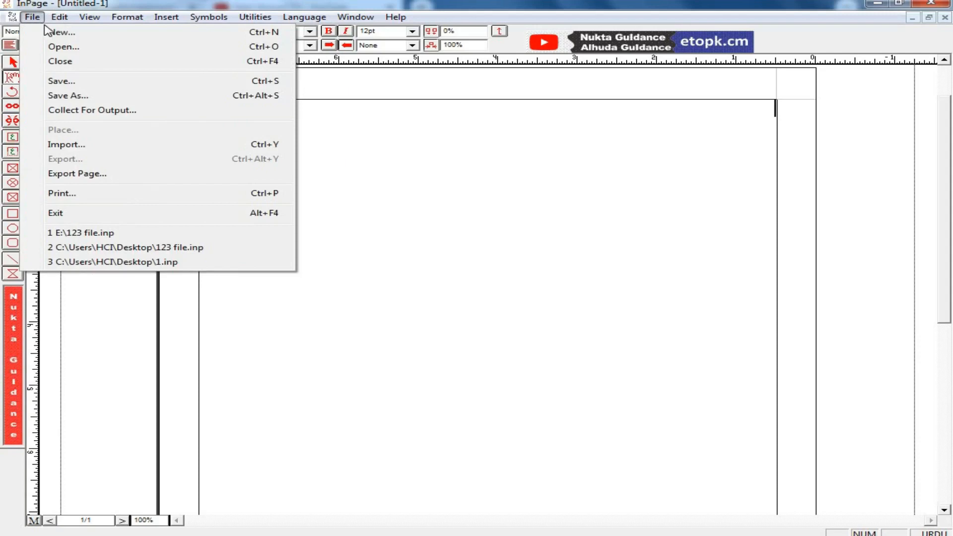
{"action": "left_click", "coordinate": [58, 32]}
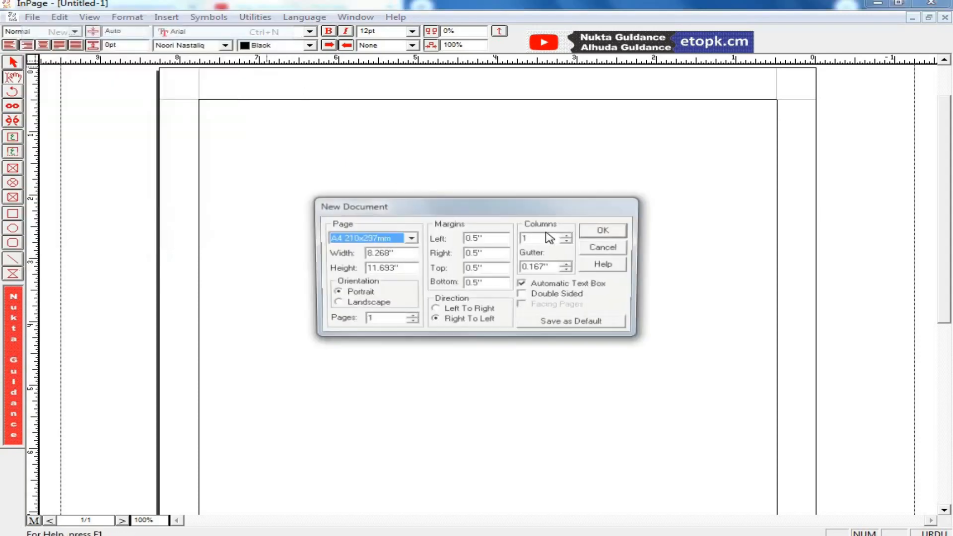
{"action": "left_click", "coordinate": [607, 250]}
Step: Close the open untitled document and bring up the settings for a new document
{"action": "left_click", "coordinate": [944, 17]}
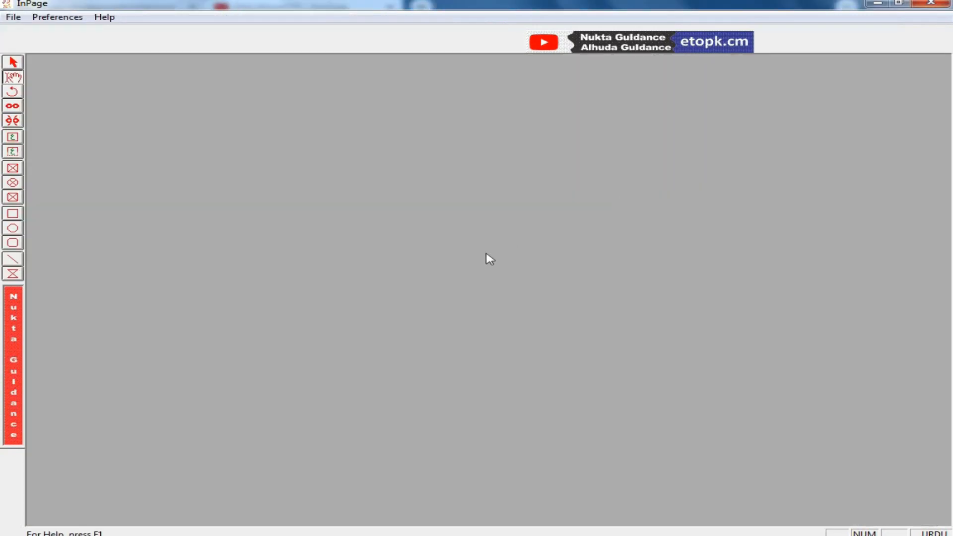
{"action": "left_click", "coordinate": [15, 17]}
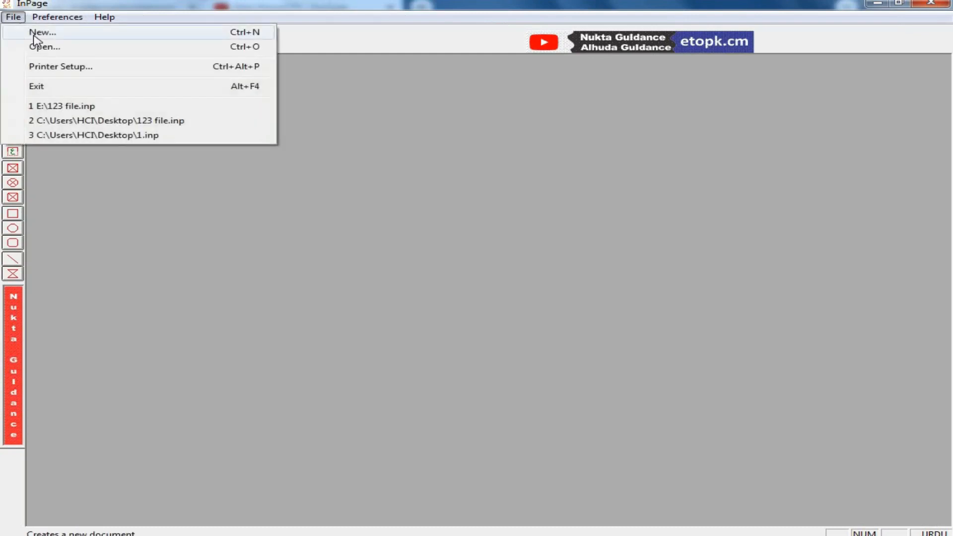
{"action": "left_click", "coordinate": [36, 33]}
{"action": "left_click_drag", "start_coordinate": [463, 206], "coordinate": [454, 185]}
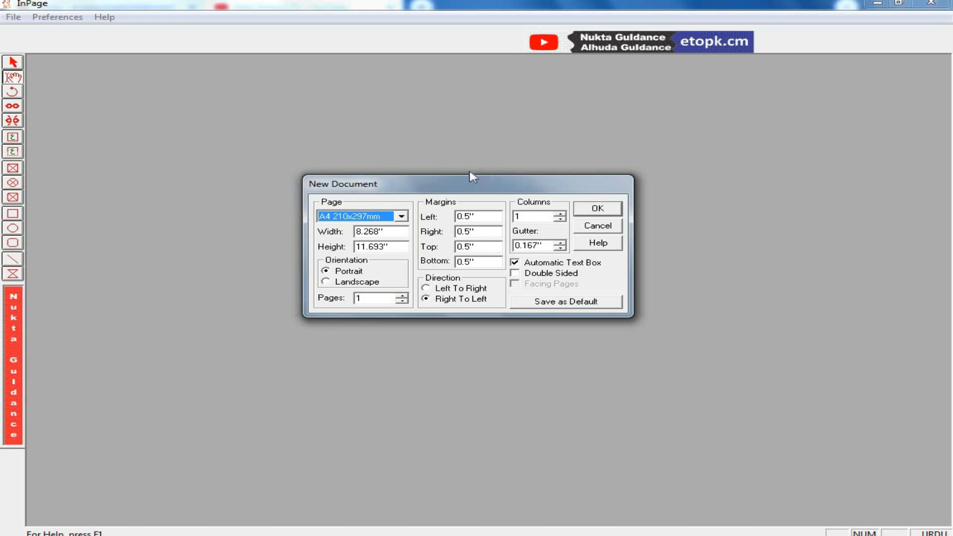
{"action": "left_click_drag", "start_coordinate": [471, 180], "coordinate": [467, 157]}
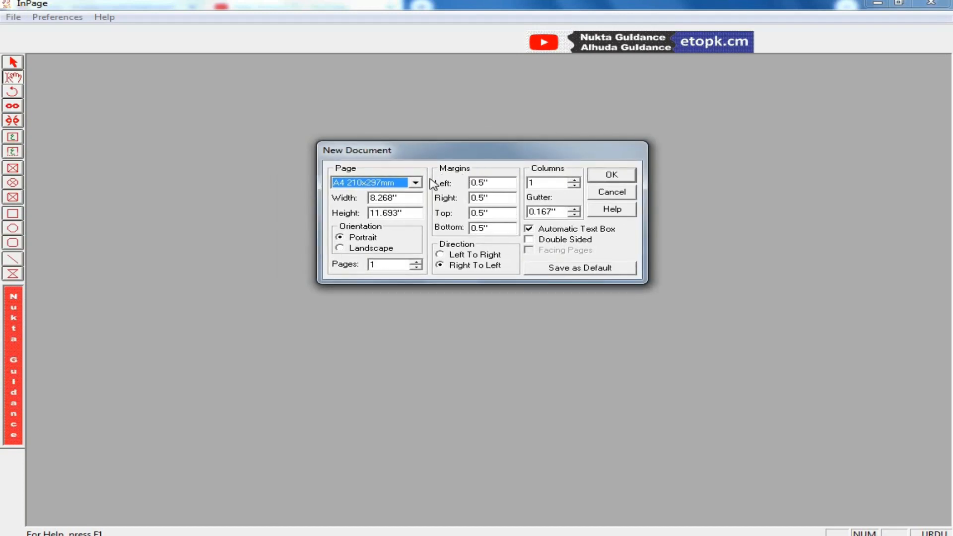
Step: Examine the predefined page sizes available for the new document
{"action": "left_click", "coordinate": [416, 183]}
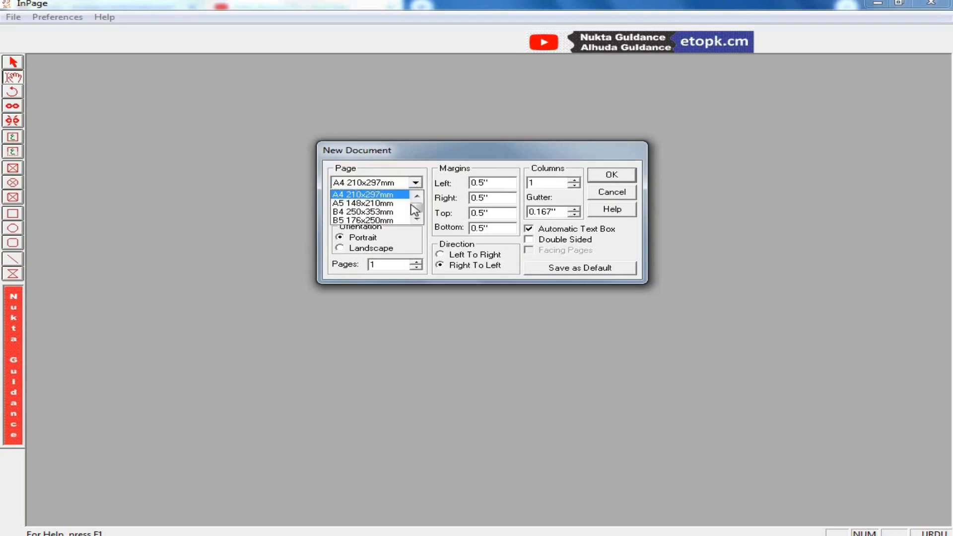
{"action": "scroll", "coordinate": [404, 214], "scroll_direction": "down", "scroll_amount": 1}
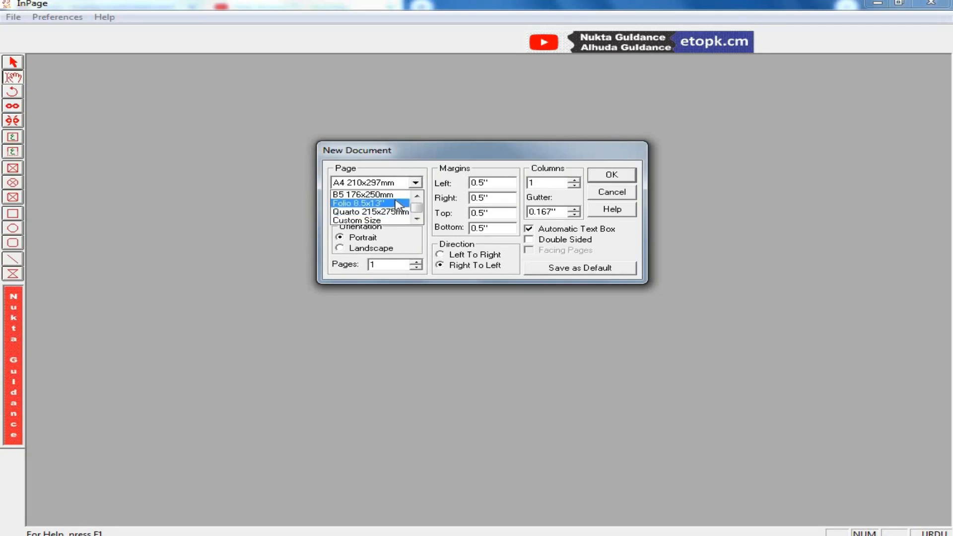
{"action": "scroll", "coordinate": [399, 205], "scroll_direction": "up", "scroll_amount": 1}
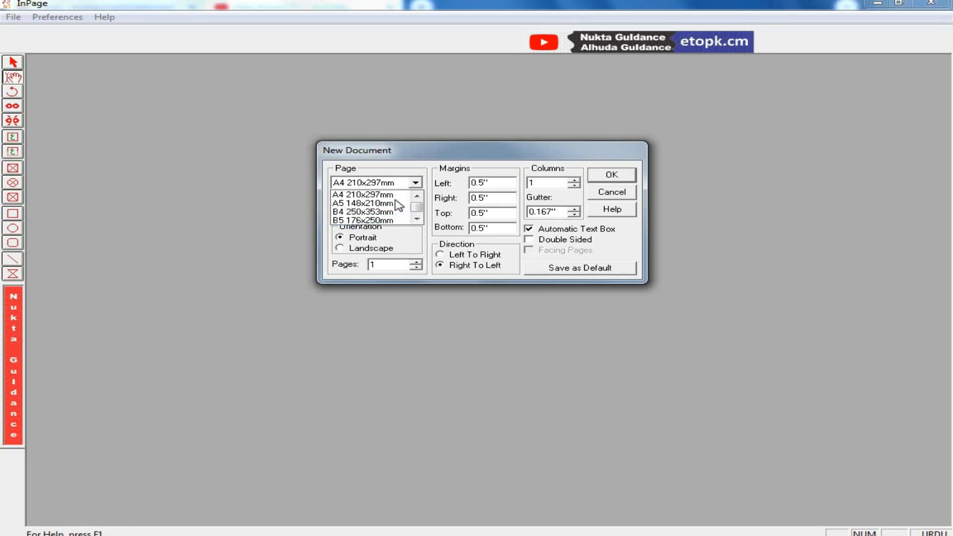
{"action": "scroll", "coordinate": [398, 205], "scroll_direction": "up", "scroll_amount": 1}
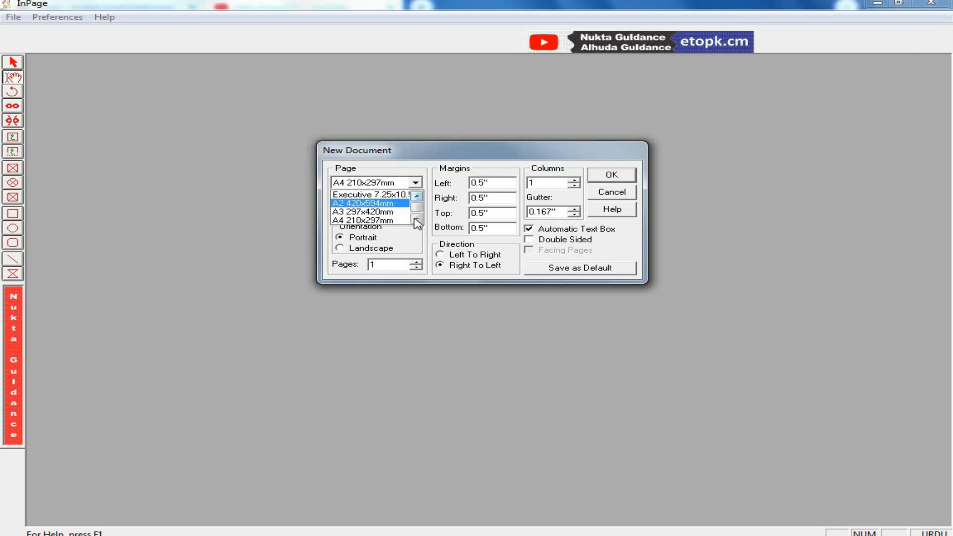
{"action": "left_click", "coordinate": [417, 219]}
{"action": "left_click", "coordinate": [417, 219]}
{"action": "left_click", "coordinate": [417, 219]}
{"action": "left_click", "coordinate": [417, 218]}
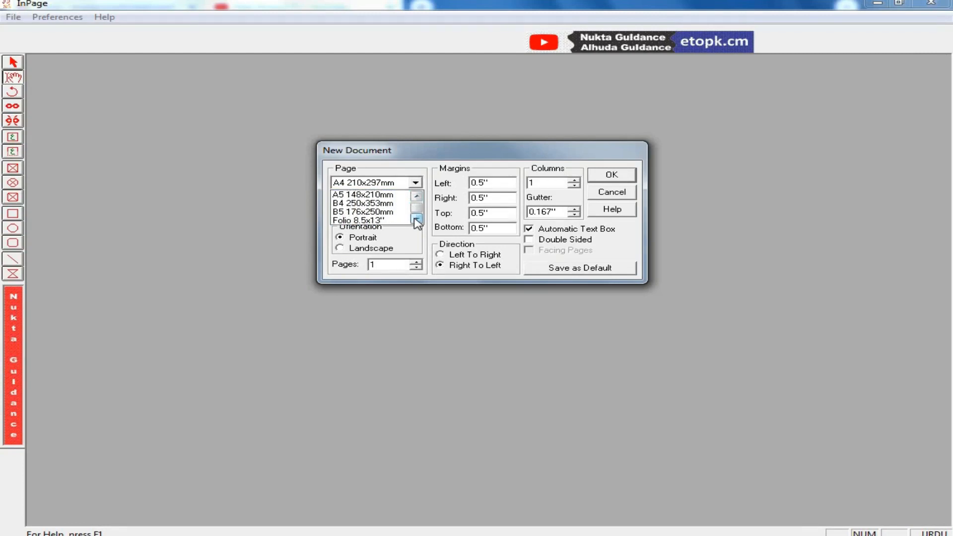
{"action": "left_click", "coordinate": [417, 218]}
{"action": "left_click", "coordinate": [417, 219]}
{"action": "left_click_drag", "start_coordinate": [417, 215], "coordinate": [417, 198]}
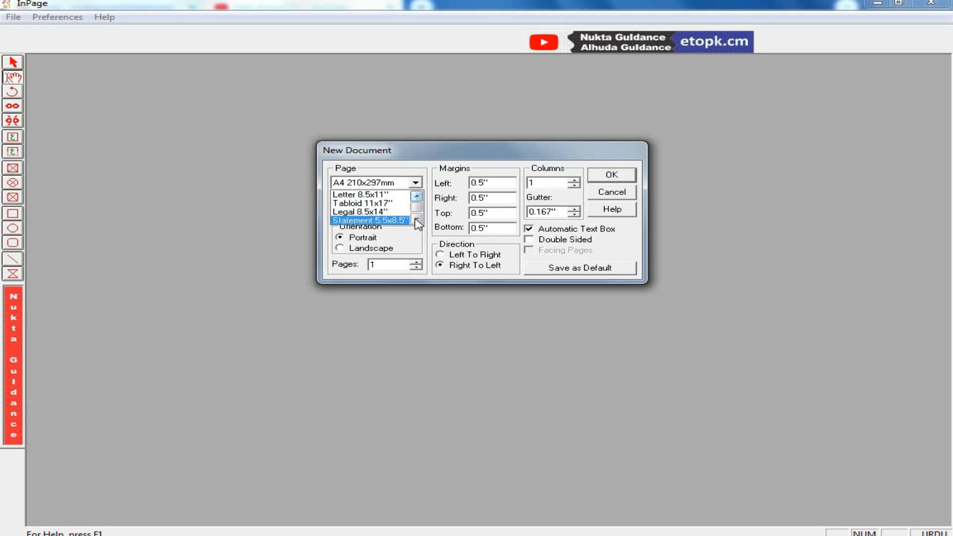
Step: Set the page size to A4 210x297mm and create the new document
{"action": "left_click", "coordinate": [414, 183]}
{"action": "left_click", "coordinate": [414, 182]}
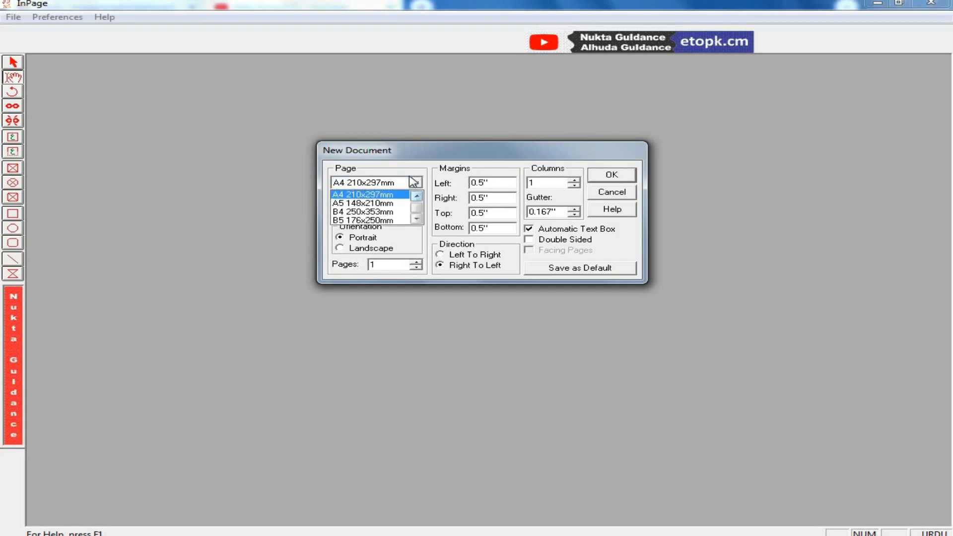
{"action": "left_click", "coordinate": [397, 193]}
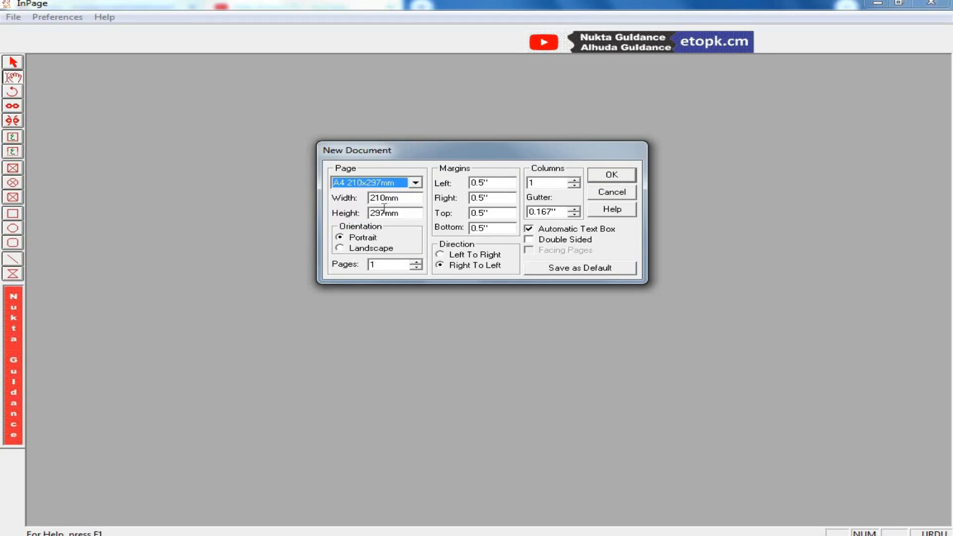
{"action": "left_click_drag", "start_coordinate": [407, 153], "coordinate": [380, 151]}
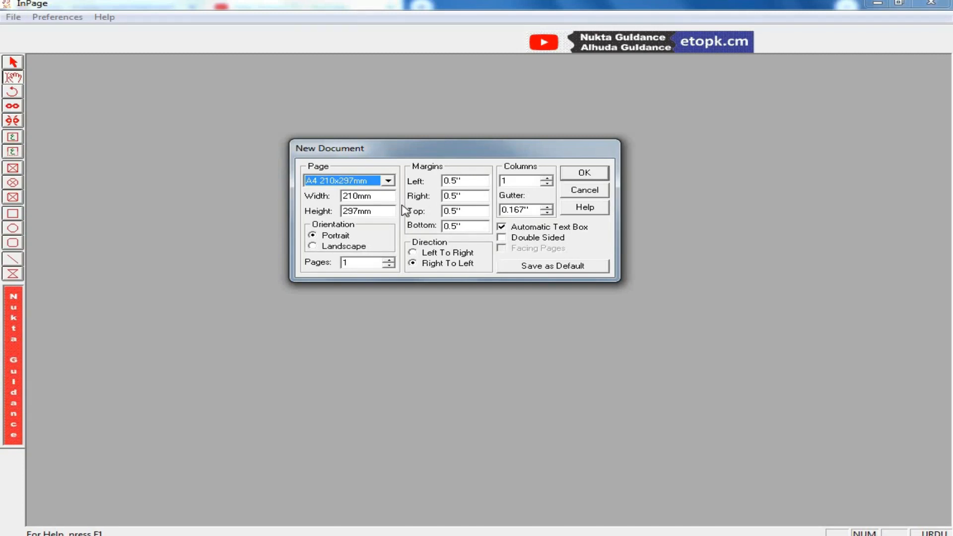
{"action": "left_click_drag", "start_coordinate": [463, 151], "coordinate": [452, 140]}
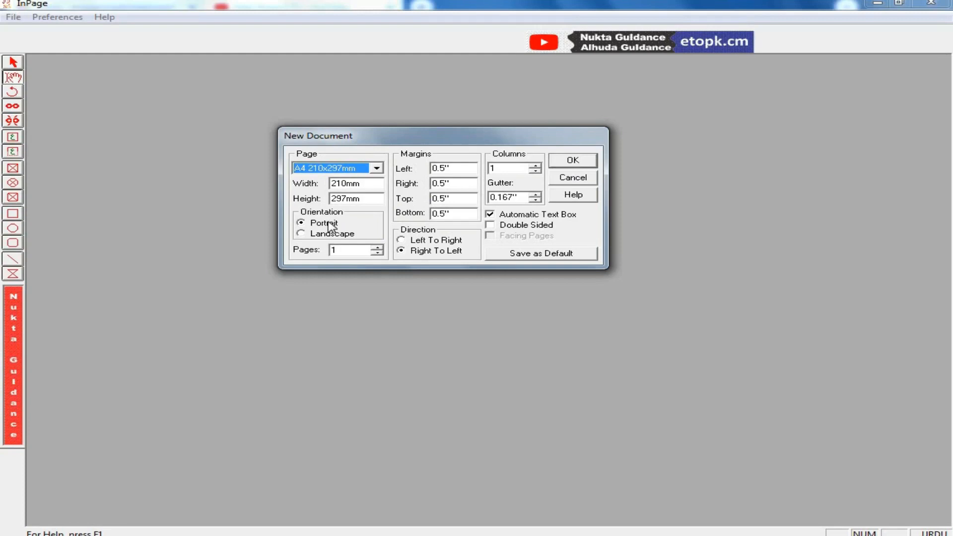
{"action": "left_click", "coordinate": [575, 163]}
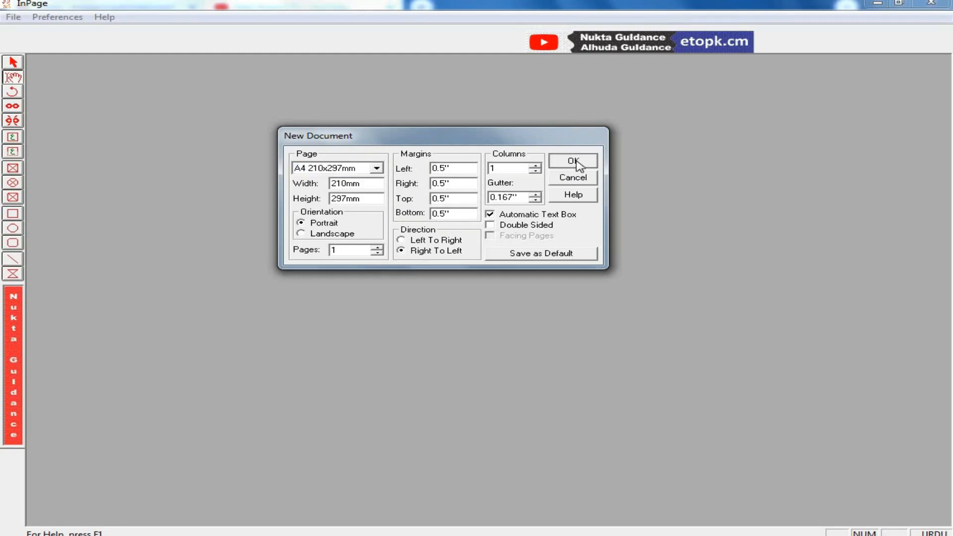
Step: Set the document's zoom level to 60%
{"action": "left_click_drag", "start_coordinate": [143, 519], "coordinate": [126, 519]}
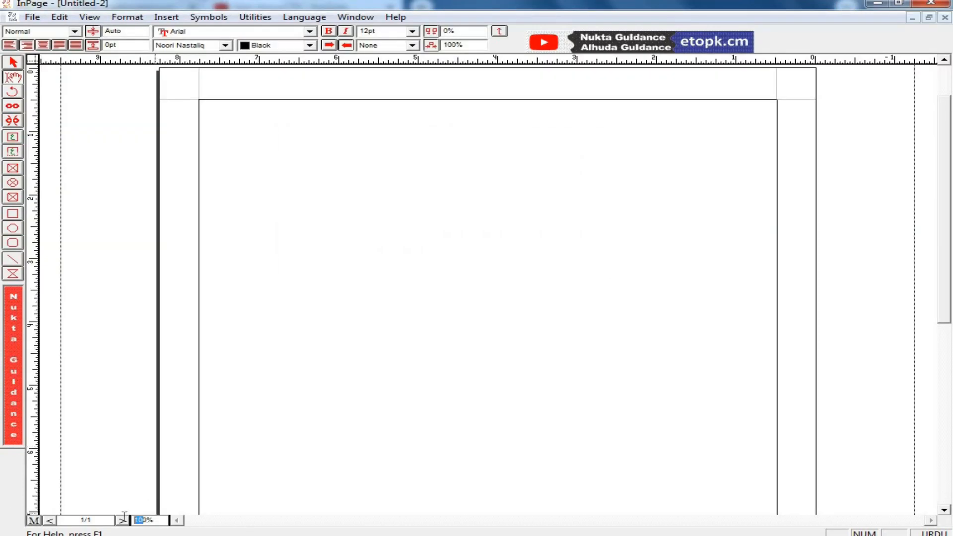
{"action": "type", "text": "6"}
{"action": "key", "text": "Return"}
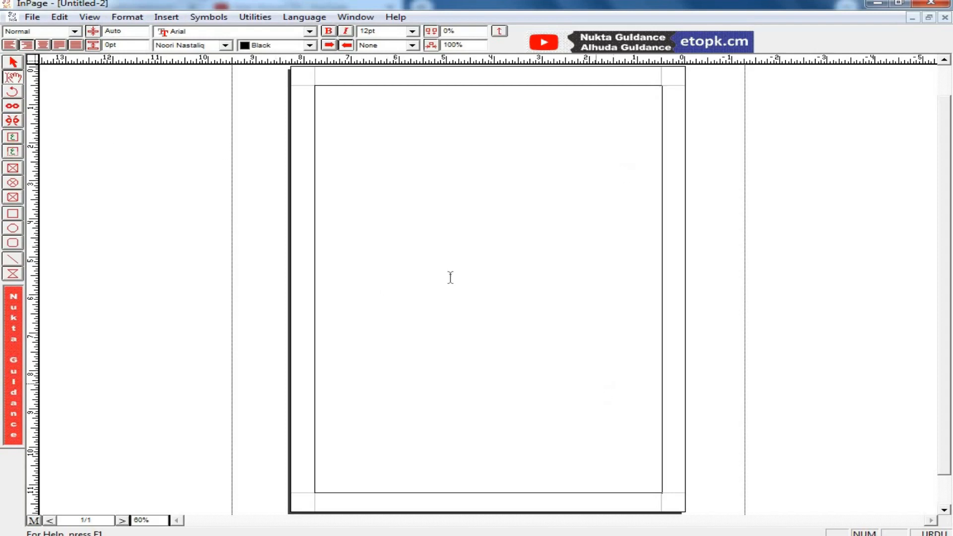
Step: Change the existing document's page orientation to Landscape in its page setup
{"action": "left_click", "coordinate": [127, 17]}
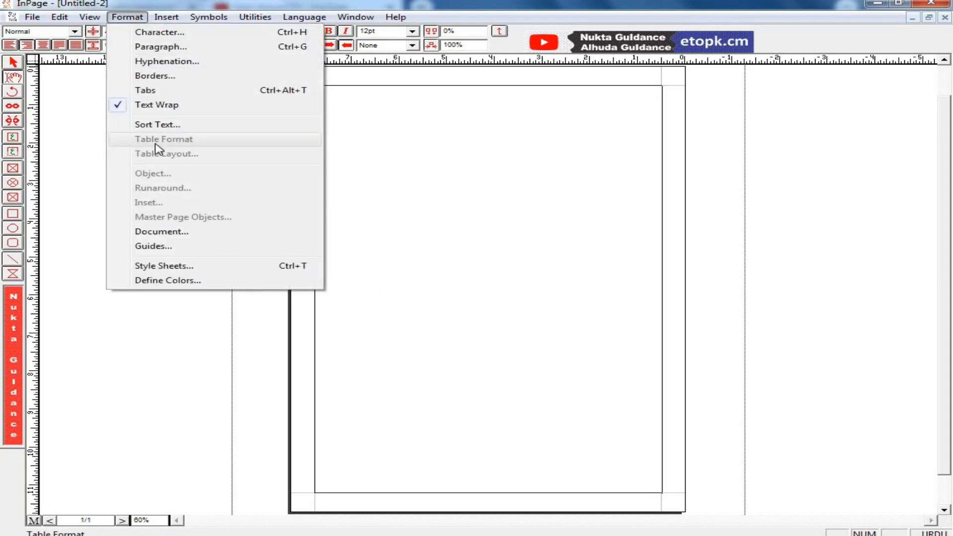
{"action": "left_click", "coordinate": [271, 232]}
{"action": "left_click_drag", "start_coordinate": [468, 214], "coordinate": [471, 195]}
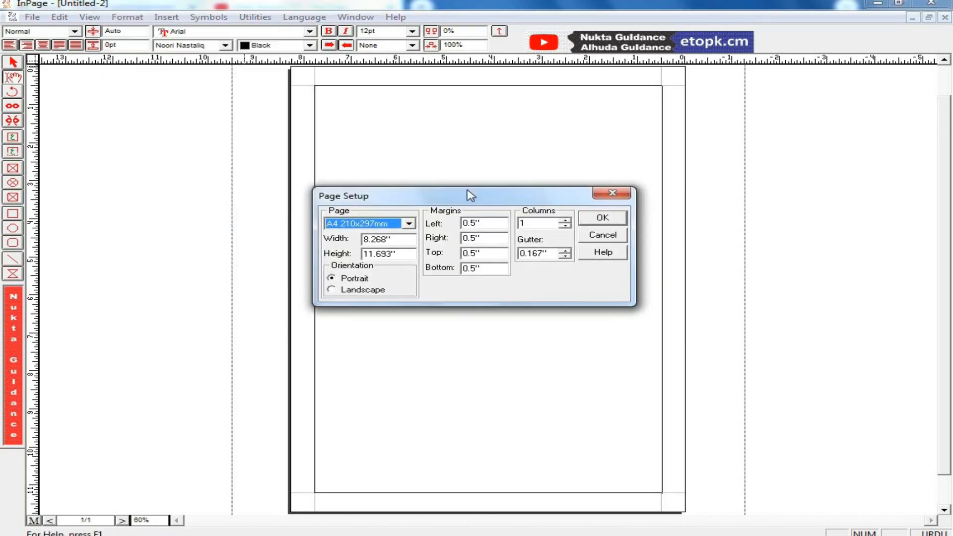
{"action": "left_click", "coordinate": [348, 290]}
{"action": "left_click", "coordinate": [586, 225]}
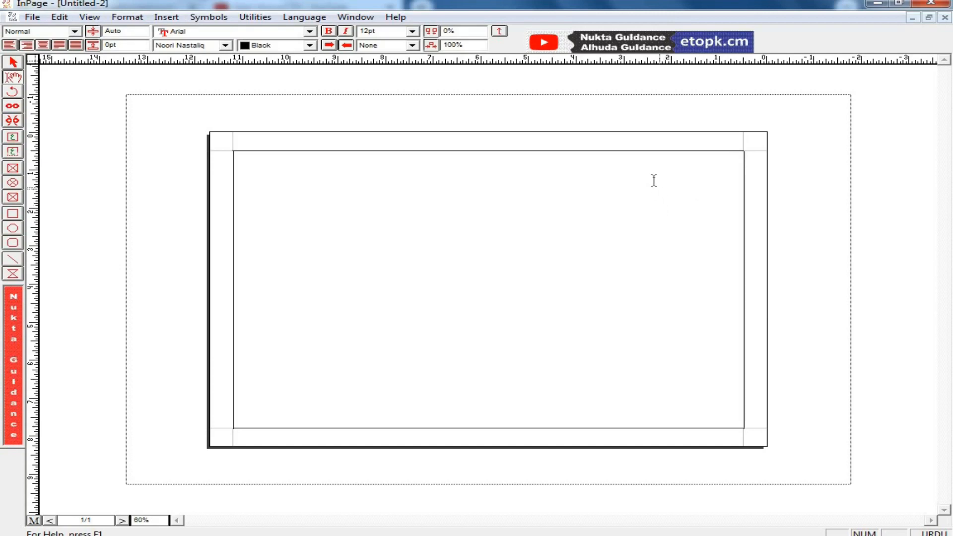
Step: Create another new A4 portrait document with 10 pages
{"action": "left_click", "coordinate": [32, 16]}
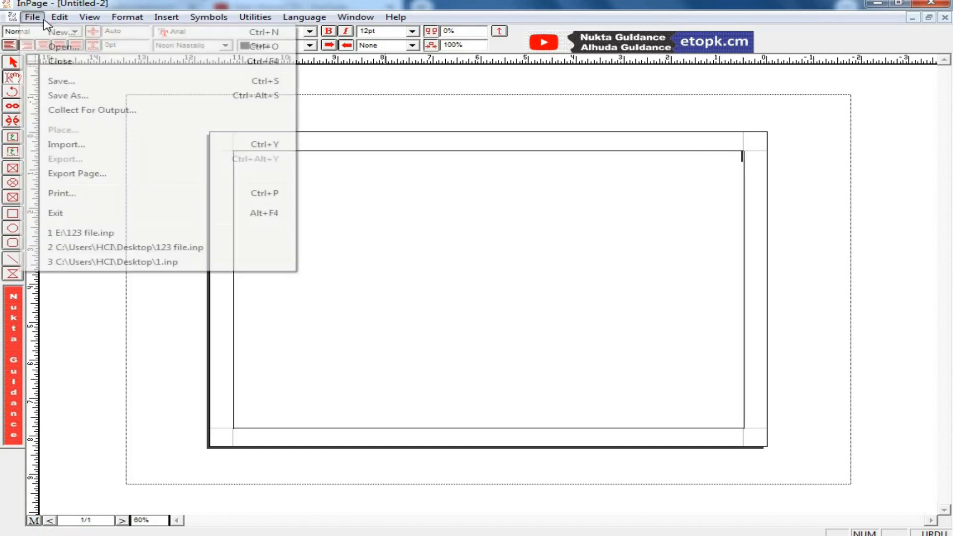
{"action": "left_click", "coordinate": [55, 31]}
{"action": "left_click_drag", "start_coordinate": [427, 201], "coordinate": [420, 168]}
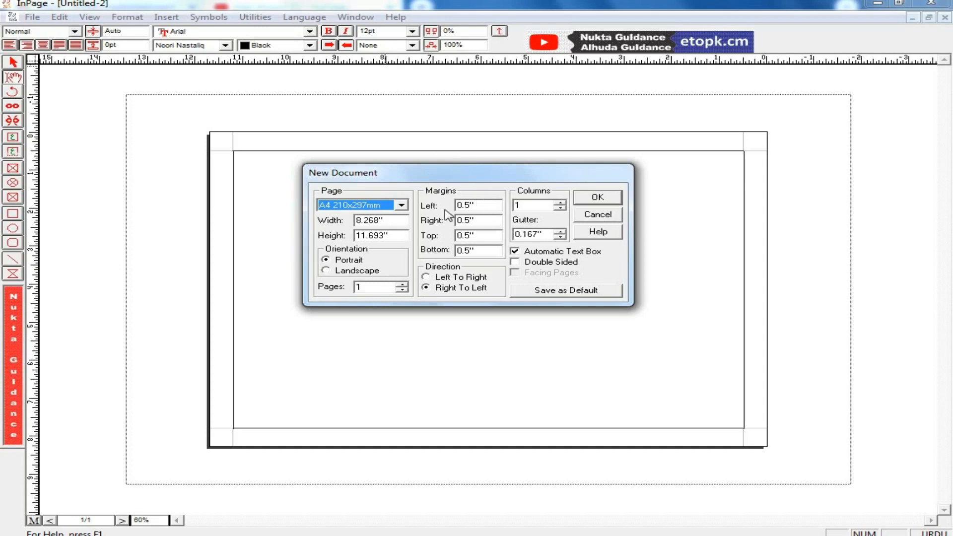
{"action": "left_click", "coordinate": [374, 286]}
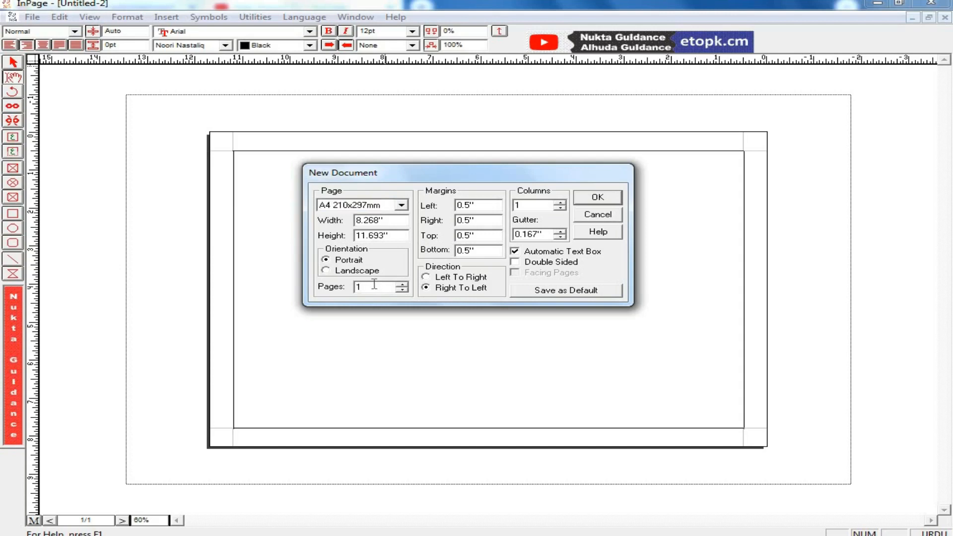
{"action": "type", "text": "0"}
{"action": "left_click", "coordinate": [615, 197]}
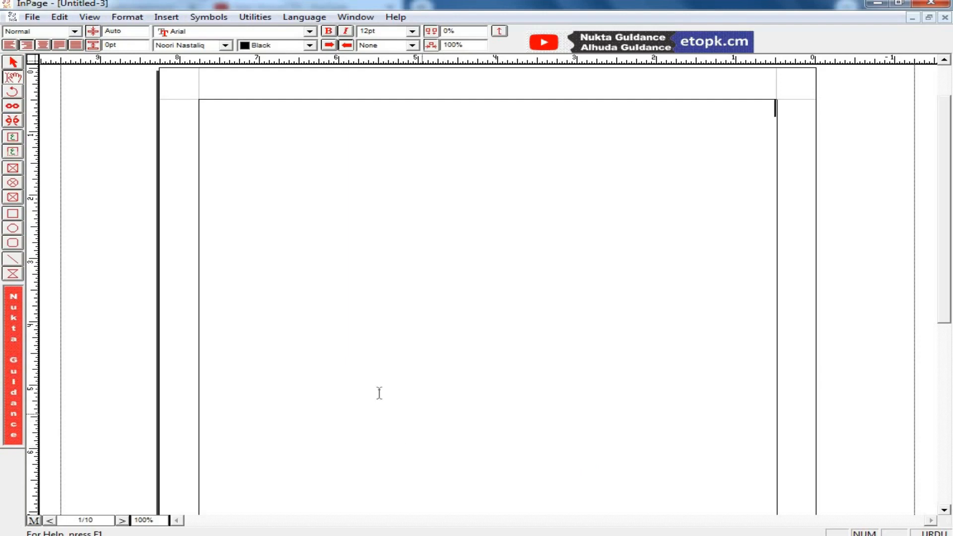
{"action": "left_click", "coordinate": [33, 19]}
{"action": "left_click", "coordinate": [55, 31]}
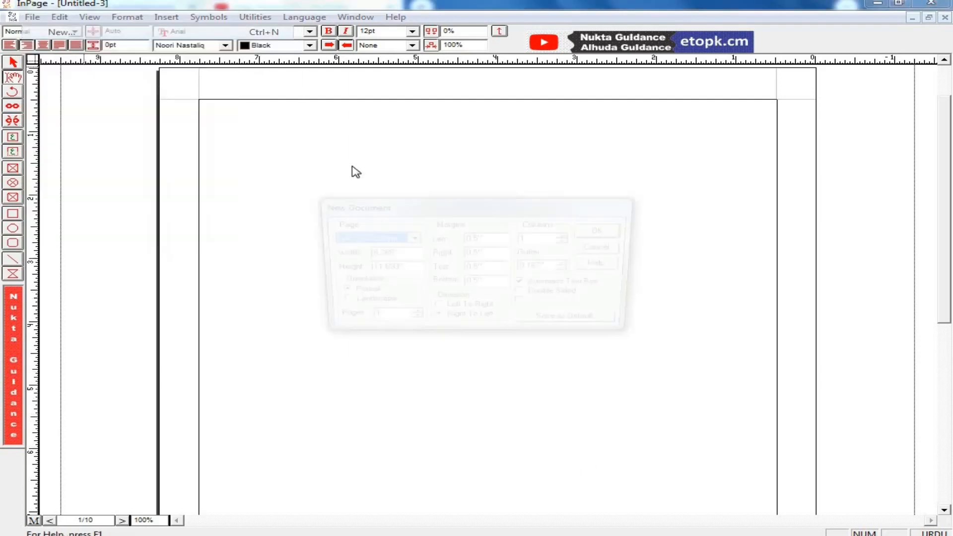
{"action": "left_click_drag", "start_coordinate": [457, 208], "coordinate": [454, 183]}
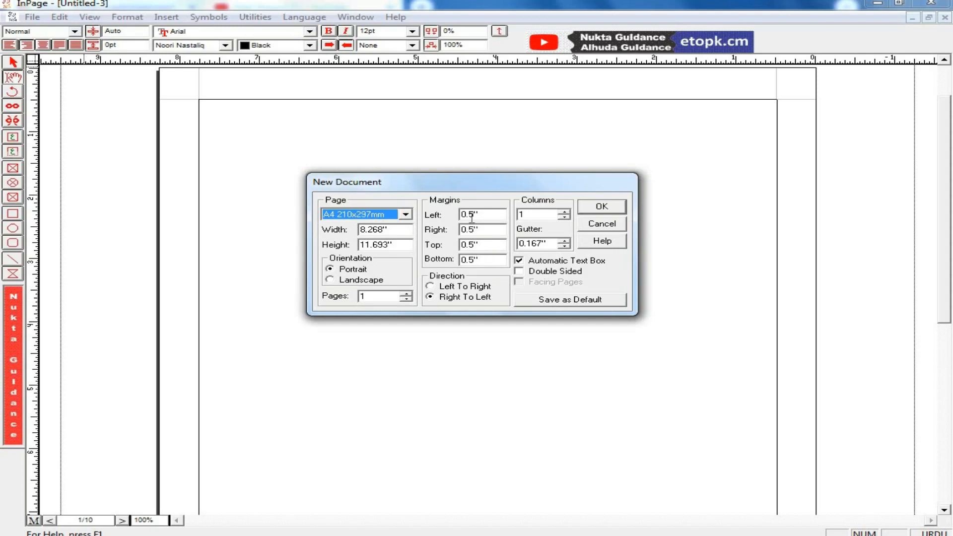
{"action": "left_click", "coordinate": [597, 225]}
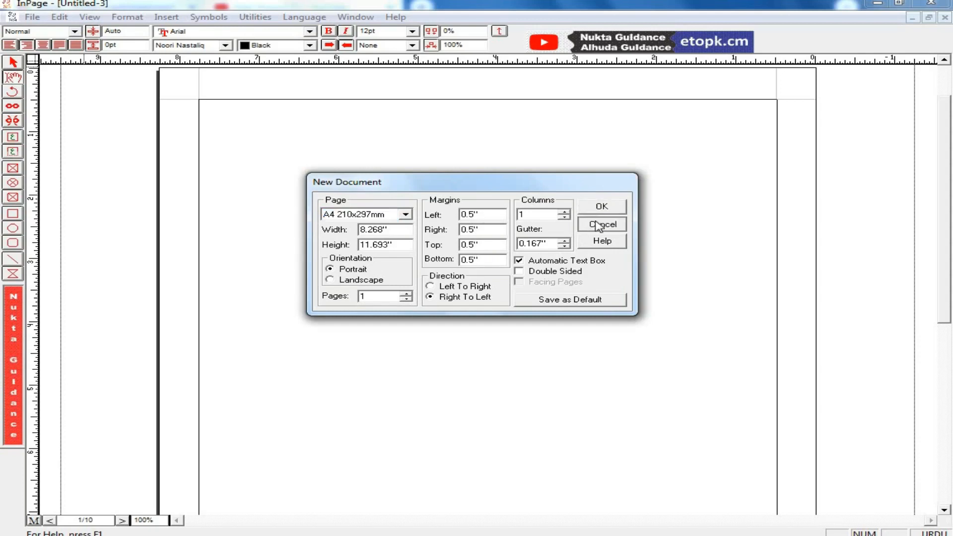
{"action": "left_click", "coordinate": [126, 18]}
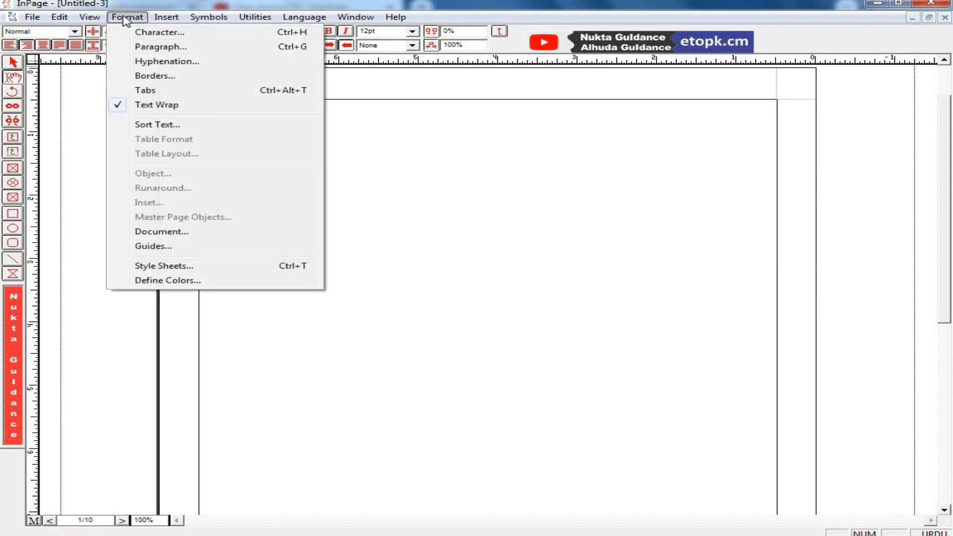
{"action": "left_click", "coordinate": [158, 46]}
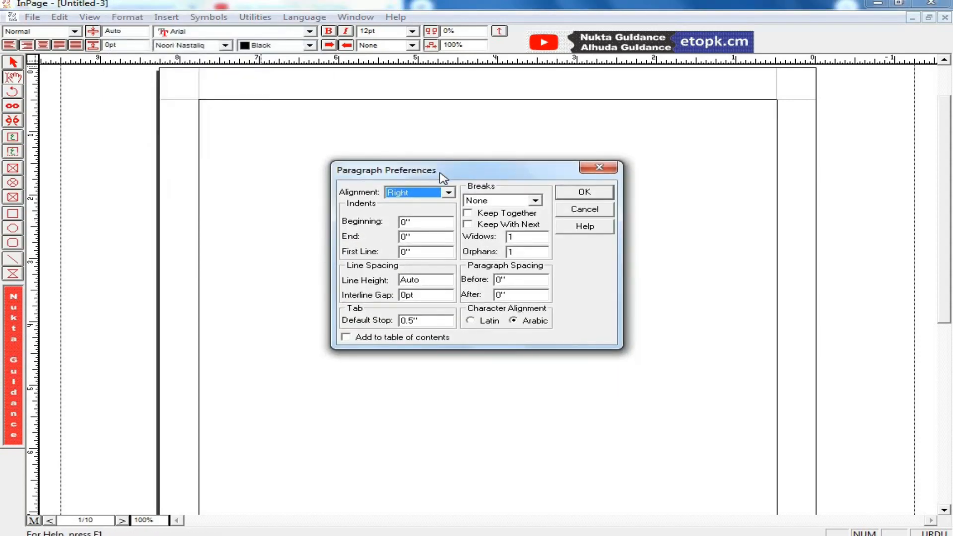
{"action": "left_click", "coordinate": [596, 212]}
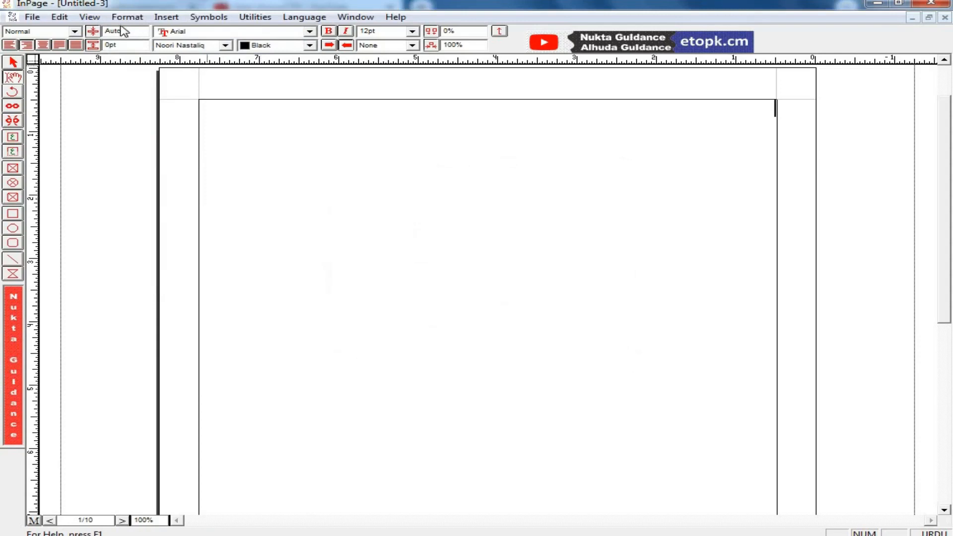
{"action": "left_click", "coordinate": [126, 17]}
{"action": "left_click", "coordinate": [257, 87]}
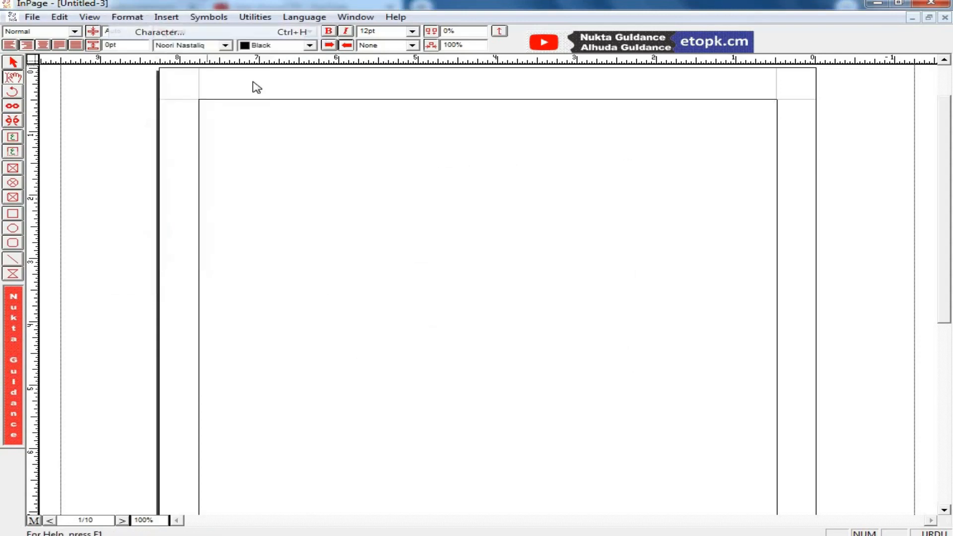
{"action": "left_click", "coordinate": [598, 240]}
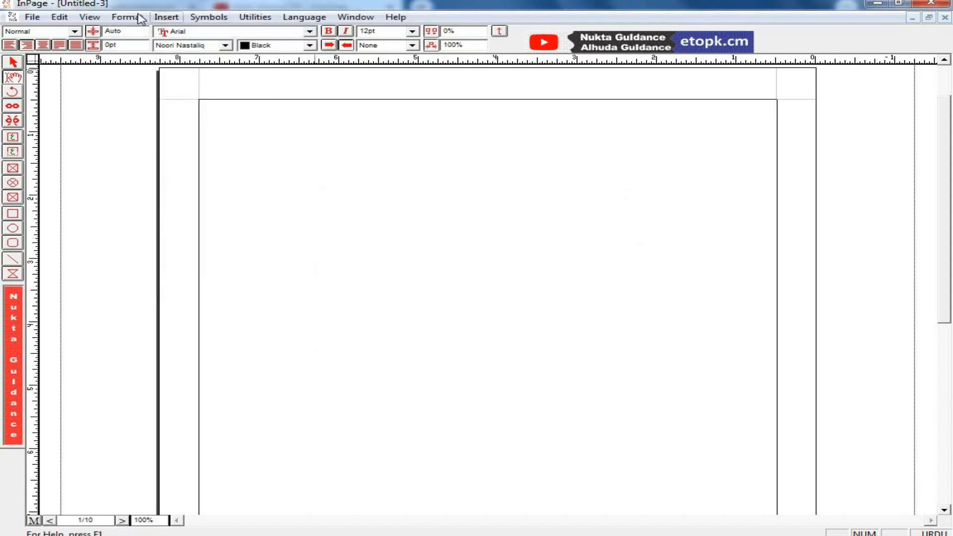
Step: Examine the document's page setup and the alignment choices in the paragraph preferences without changing them
{"action": "left_click", "coordinate": [140, 18]}
{"action": "left_click", "coordinate": [201, 231]}
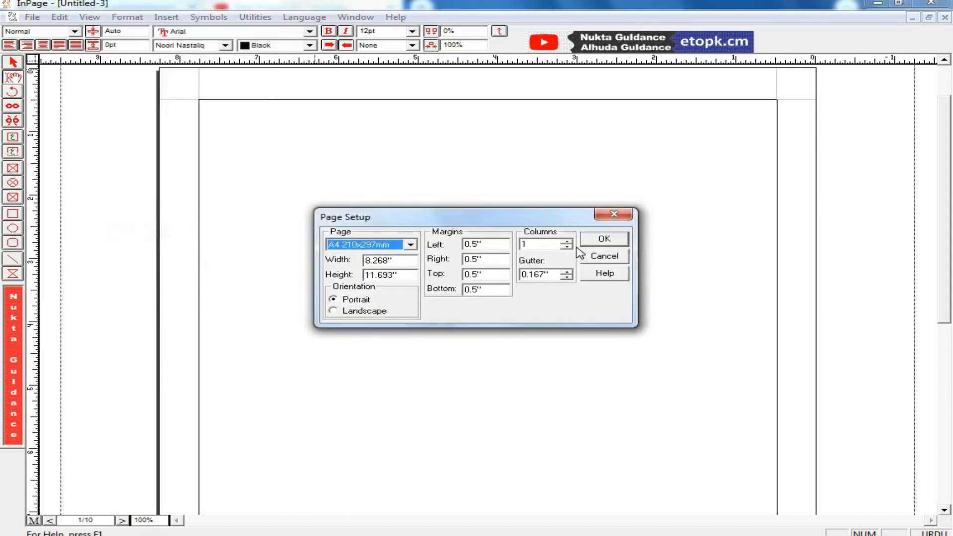
{"action": "left_click", "coordinate": [600, 256]}
{"action": "left_click", "coordinate": [127, 17]}
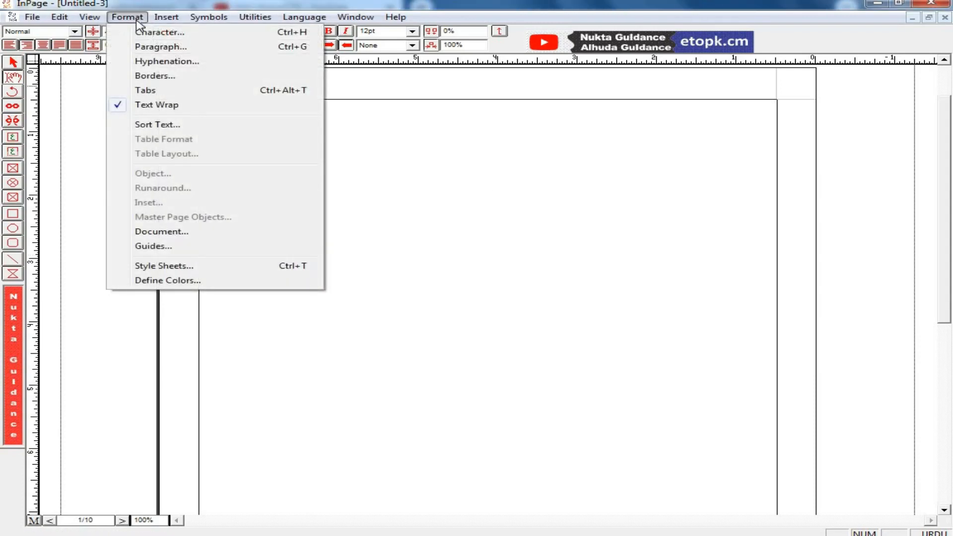
{"action": "left_click", "coordinate": [157, 47]}
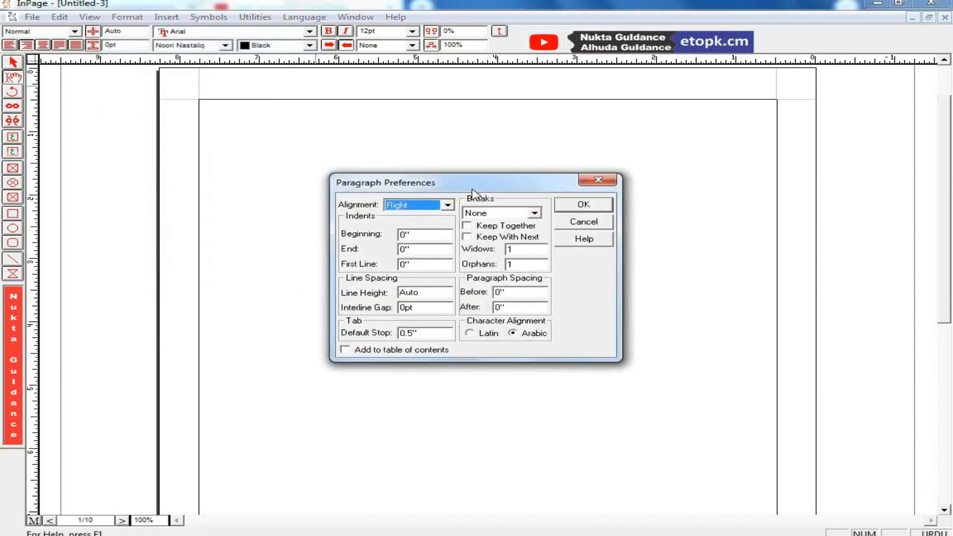
{"action": "left_click", "coordinate": [439, 199]}
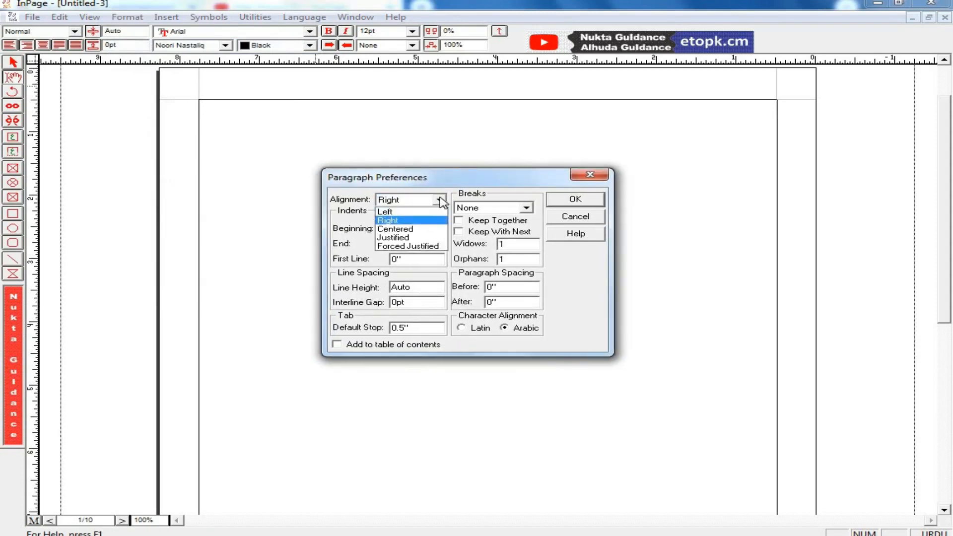
{"action": "left_click", "coordinate": [520, 188]}
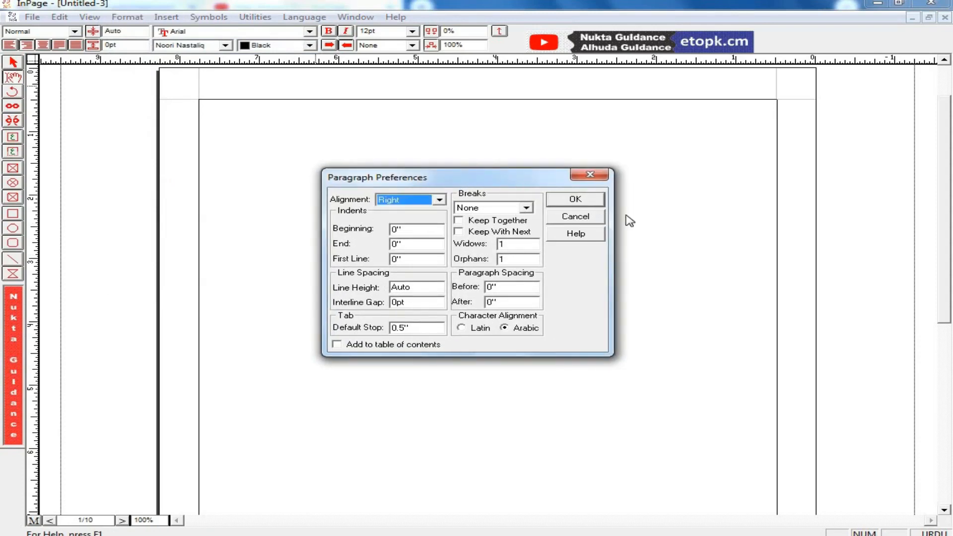
{"action": "left_click", "coordinate": [598, 218]}
Step: Recheck the document's page setup and examine its hyphenation settings without changing them
{"action": "left_click", "coordinate": [127, 16]}
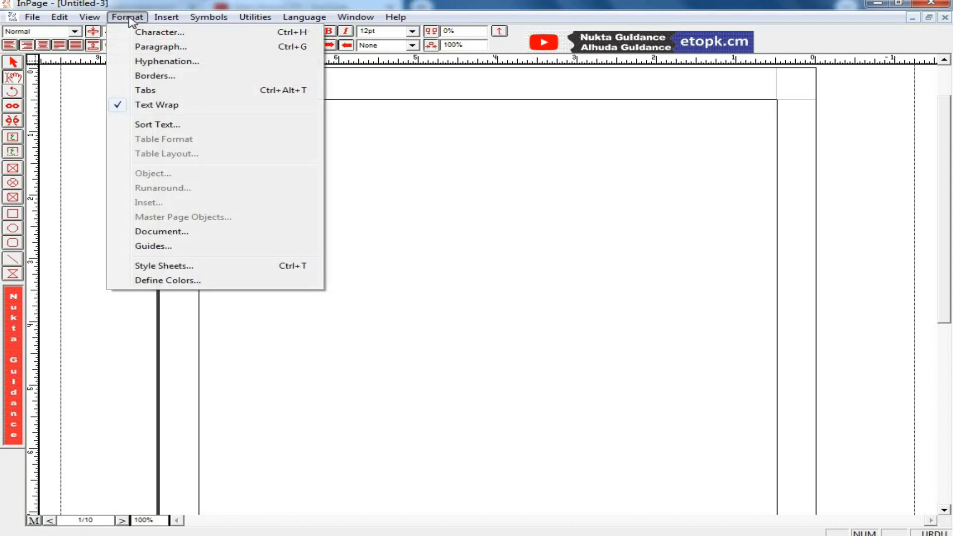
{"action": "left_click", "coordinate": [242, 232]}
{"action": "left_click", "coordinate": [593, 255]}
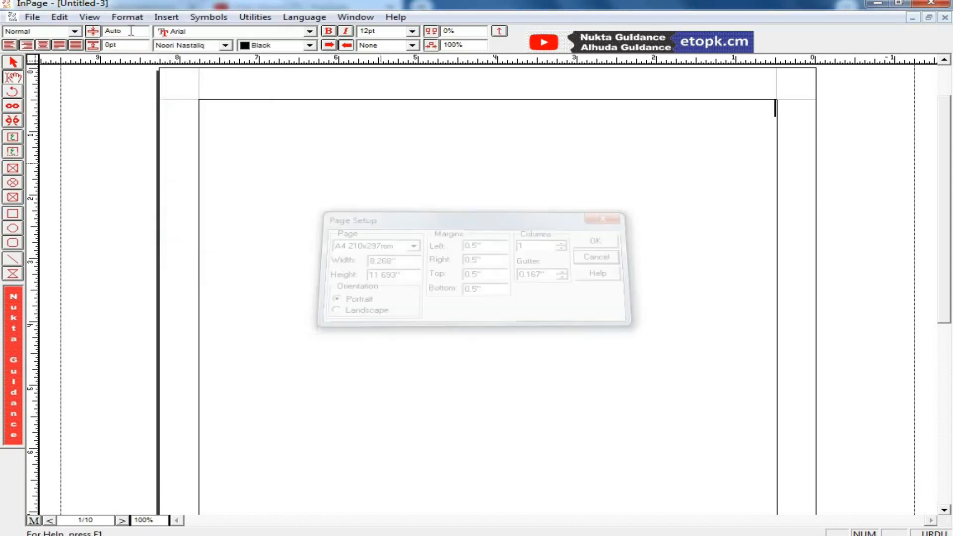
{"action": "left_click", "coordinate": [85, 17]}
{"action": "mouse_move", "coordinate": [122, 21]}
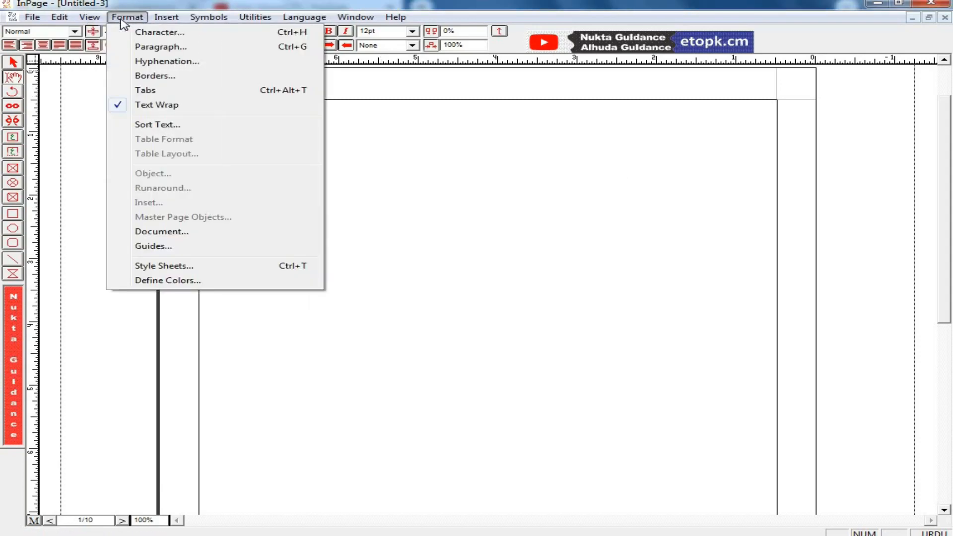
{"action": "left_click", "coordinate": [159, 62]}
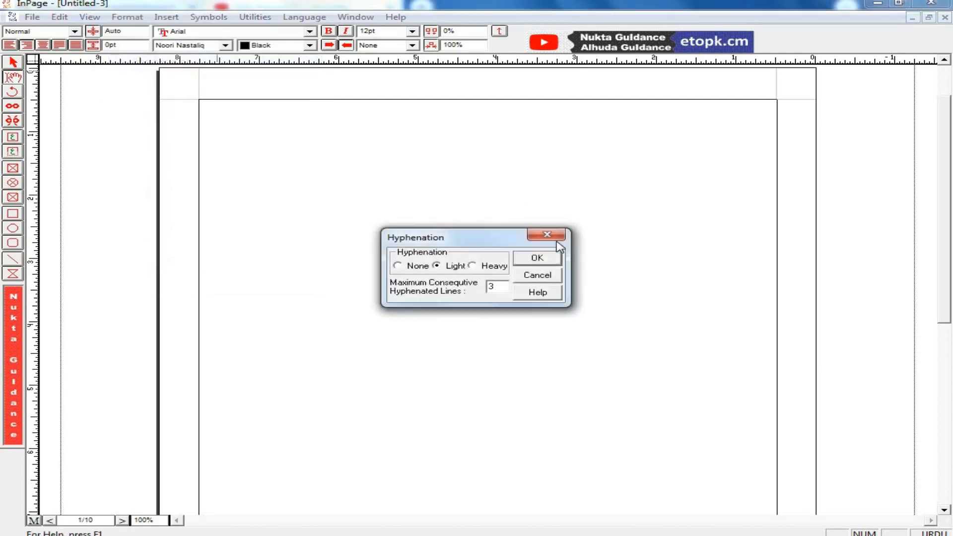
{"action": "left_click", "coordinate": [557, 238]}
Step: Set the document's general measurement units to Millimeters in the document preferences
{"action": "key", "text": "ctrl+0"}
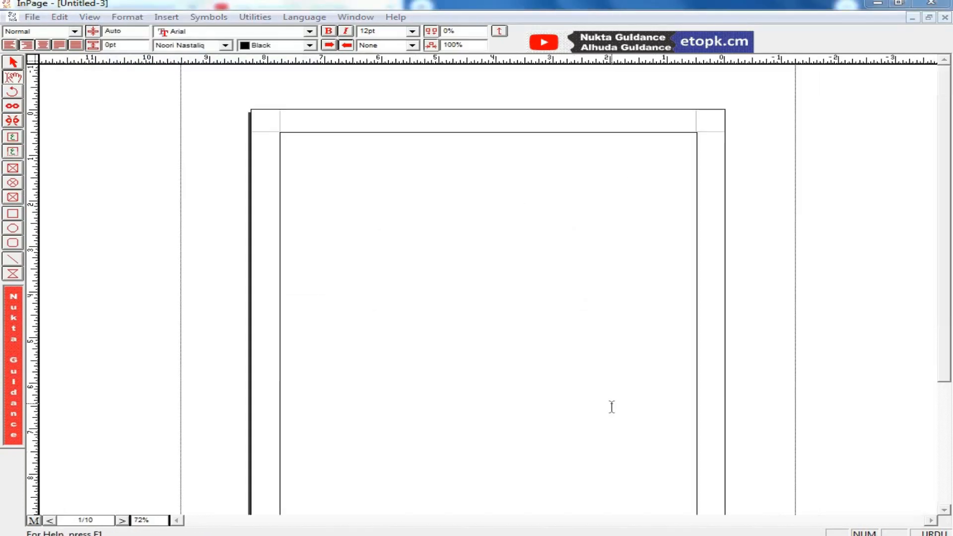
{"action": "left_click", "coordinate": [175, 17]}
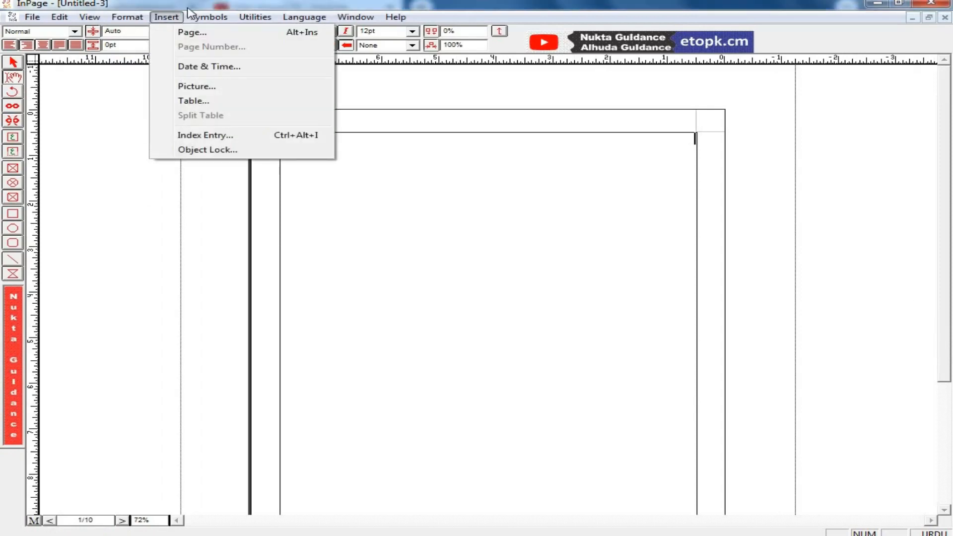
{"action": "left_click", "coordinate": [176, 17]}
{"action": "left_click", "coordinate": [60, 17]}
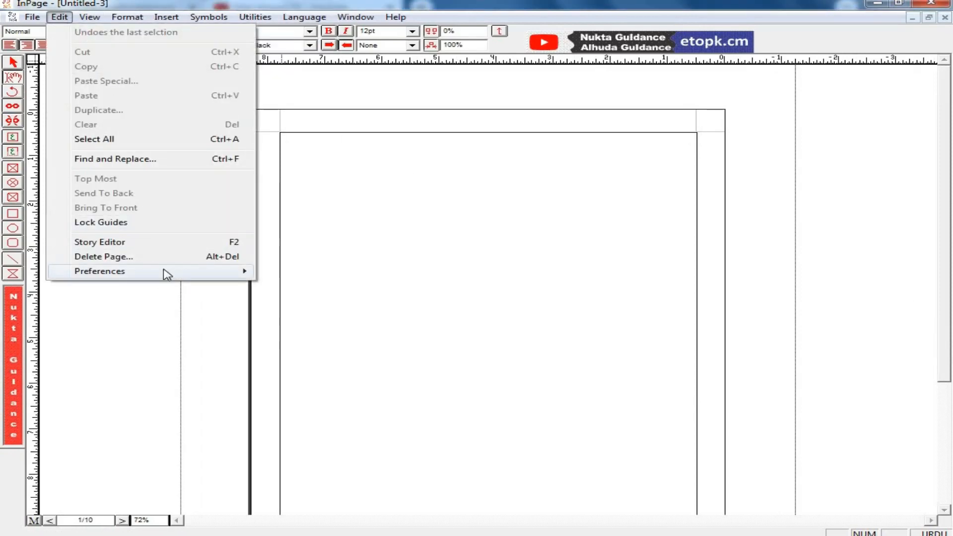
{"action": "mouse_move", "coordinate": [164, 270]}
{"action": "left_click", "coordinate": [427, 286]}
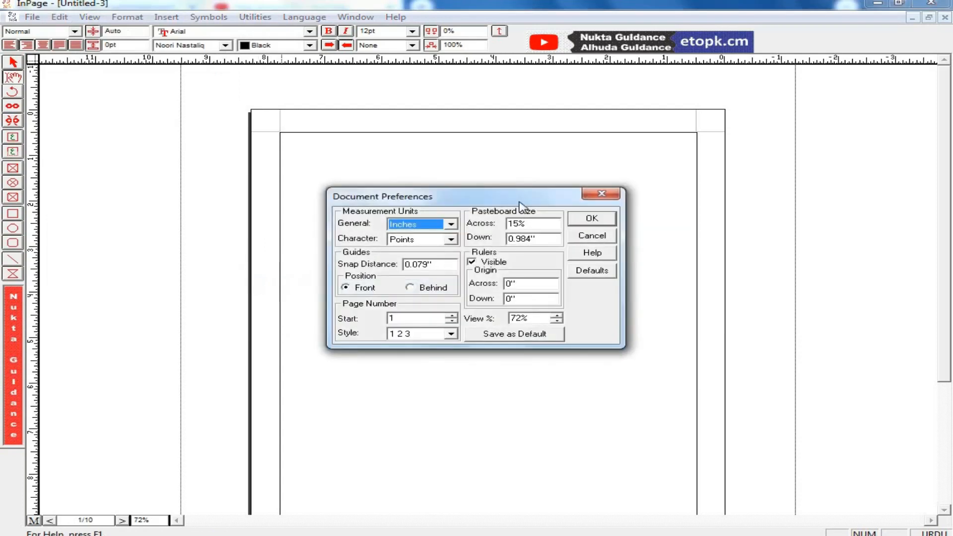
{"action": "left_click_drag", "start_coordinate": [521, 198], "coordinate": [526, 178]}
{"action": "left_click", "coordinate": [438, 207]}
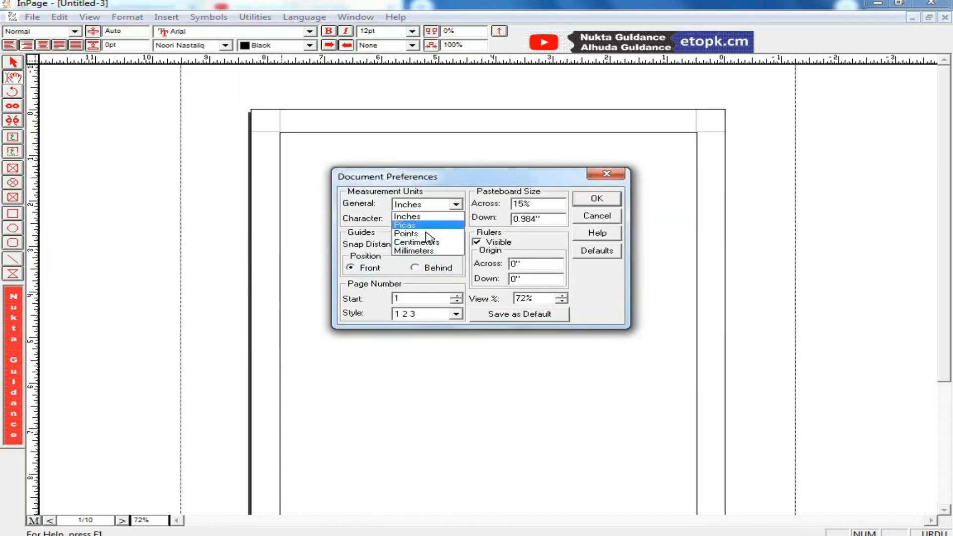
{"action": "left_click", "coordinate": [472, 192]}
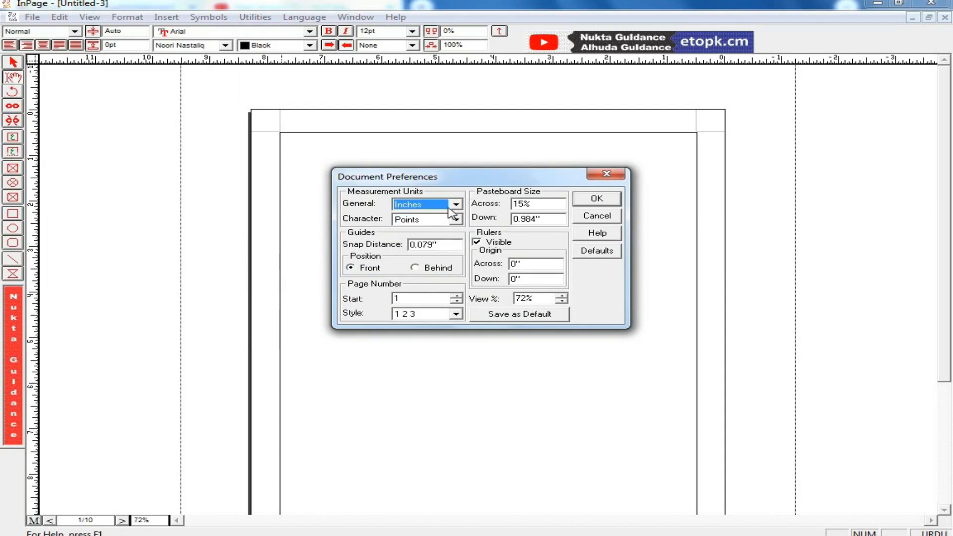
{"action": "left_click", "coordinate": [454, 204]}
{"action": "left_click", "coordinate": [436, 251]}
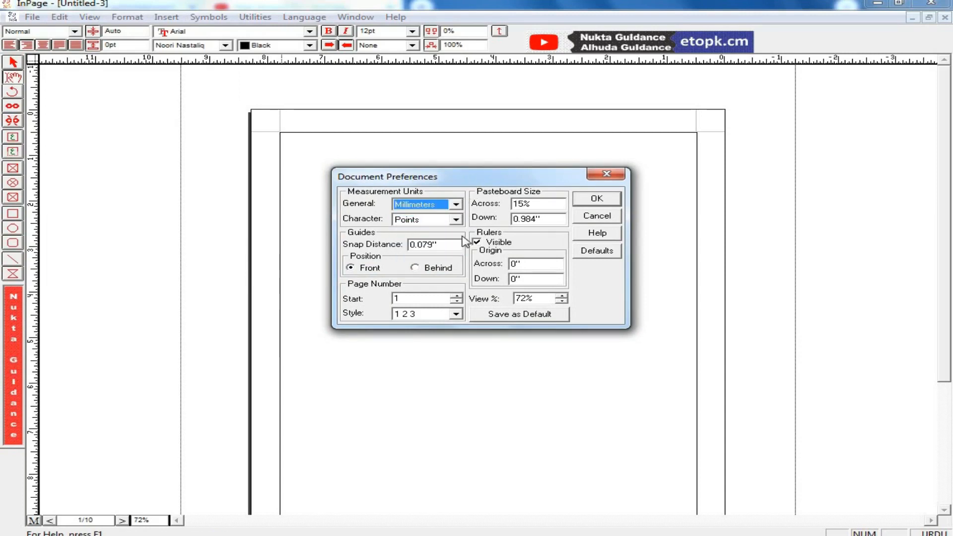
{"action": "left_click", "coordinate": [596, 198]}
Step: Check which units the page size and margins use in the new document settings, without creating a document
{"action": "left_click", "coordinate": [33, 17]}
{"action": "left_click", "coordinate": [61, 35]}
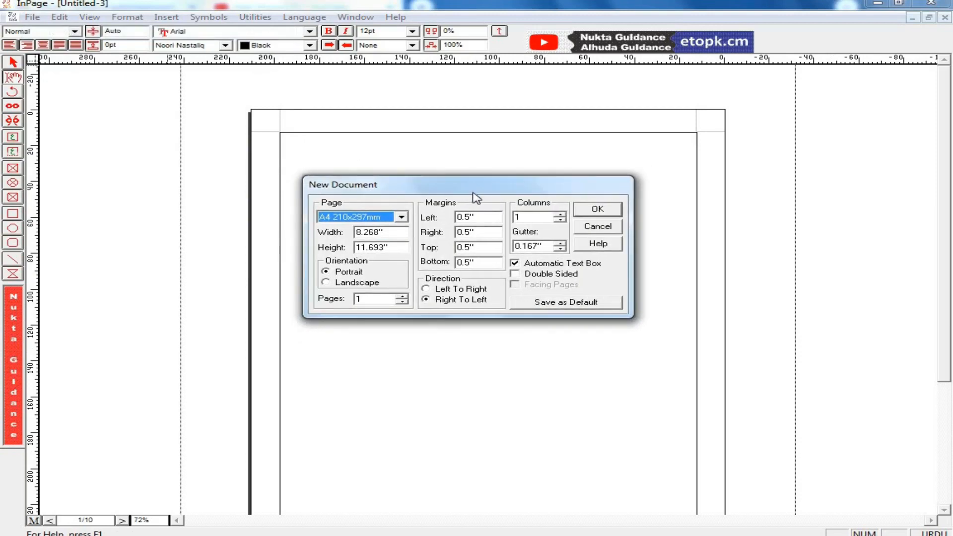
{"action": "left_click", "coordinate": [608, 229]}
Step: Set the document's general measurement units back to Inches in the document preferences
{"action": "left_click", "coordinate": [114, 20]}
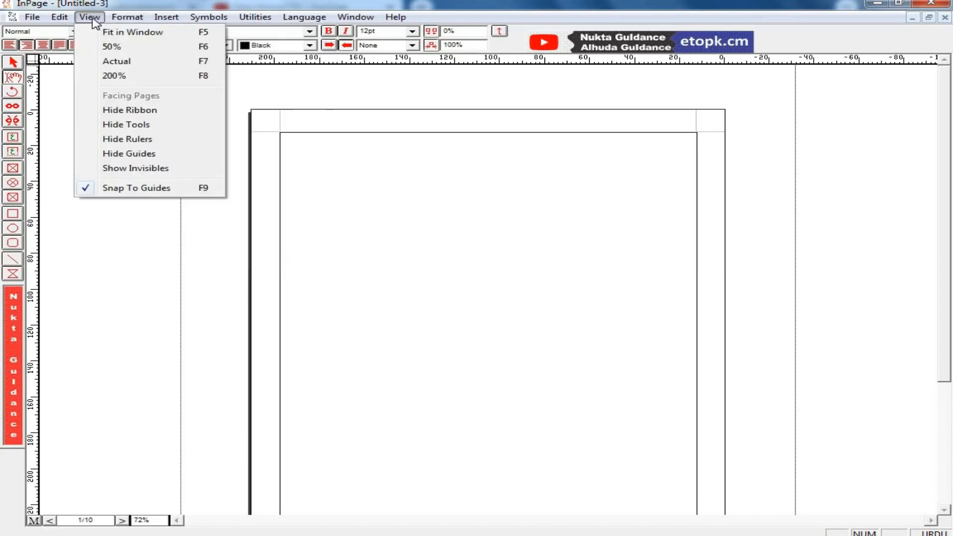
{"action": "mouse_move", "coordinate": [176, 272]}
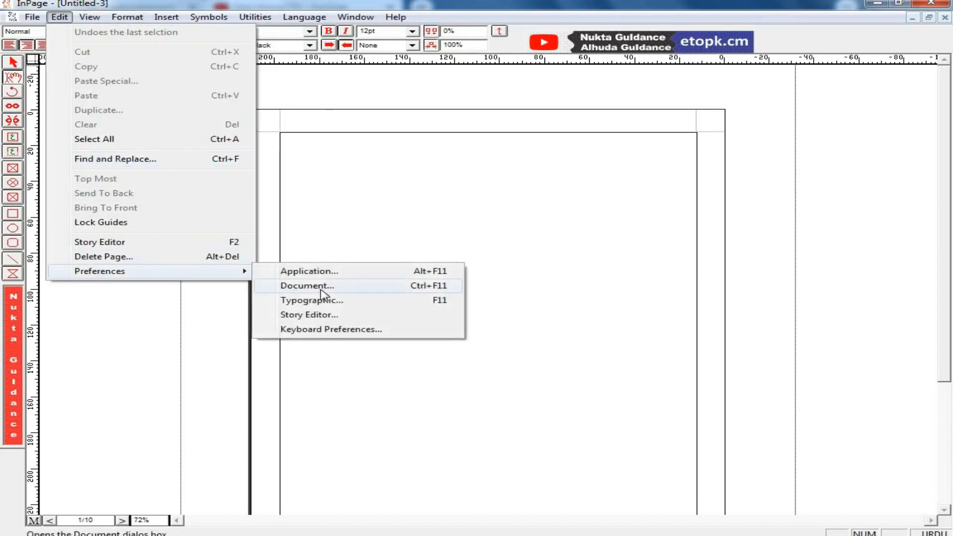
{"action": "left_click", "coordinate": [320, 284]}
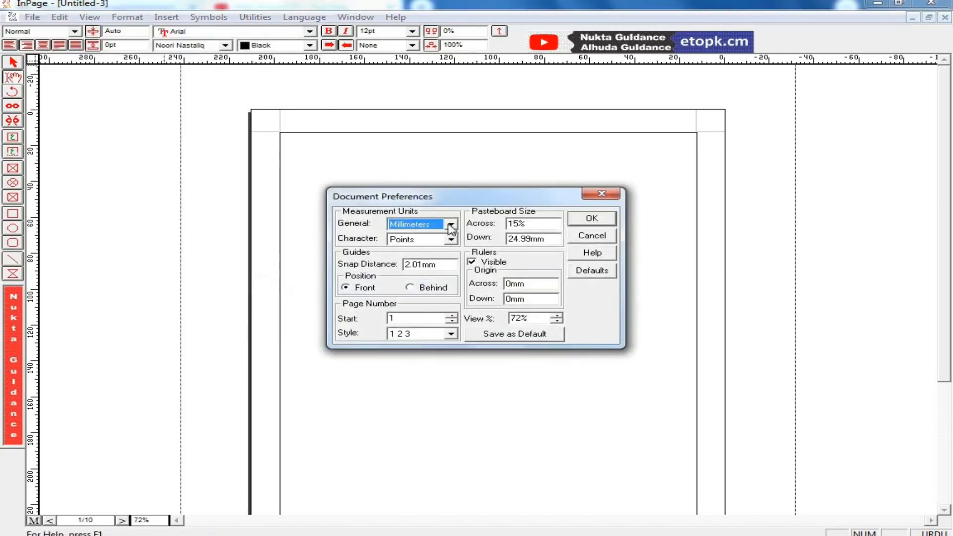
{"action": "left_click", "coordinate": [451, 224]}
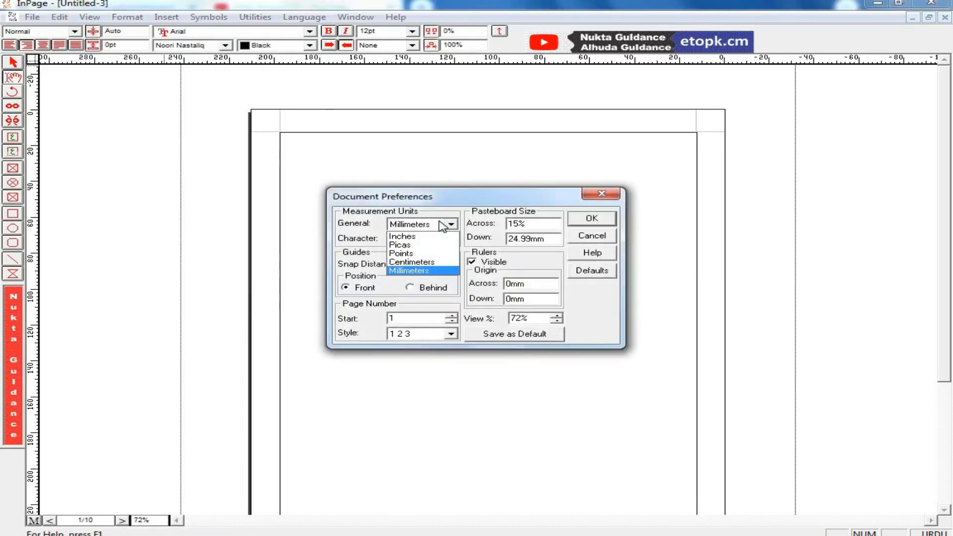
{"action": "left_click", "coordinate": [397, 201]}
{"action": "left_click", "coordinate": [420, 243]}
{"action": "left_click", "coordinate": [419, 243]}
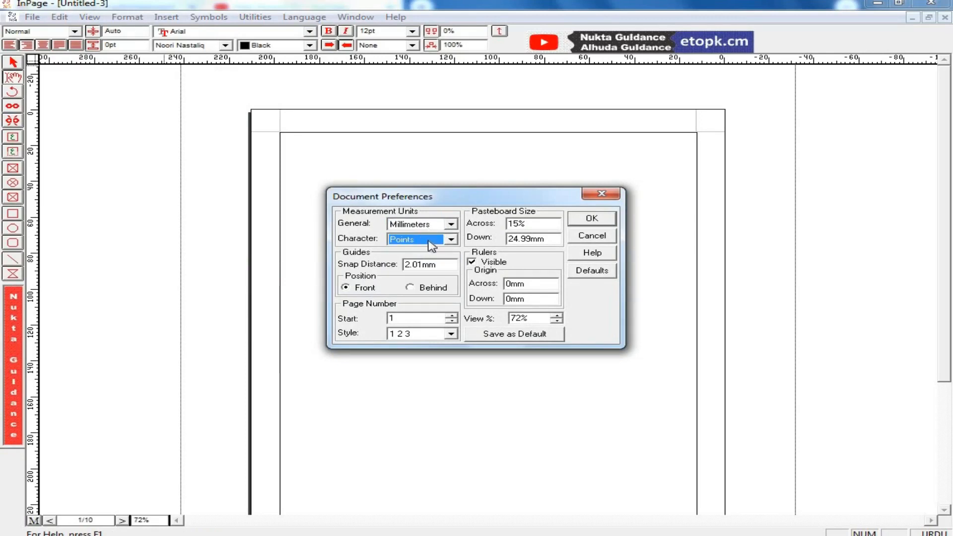
{"action": "left_click", "coordinate": [430, 240]}
{"action": "left_click", "coordinate": [429, 241]}
{"action": "left_click", "coordinate": [428, 223]}
{"action": "left_click", "coordinate": [424, 236]}
{"action": "left_click", "coordinate": [589, 219]}
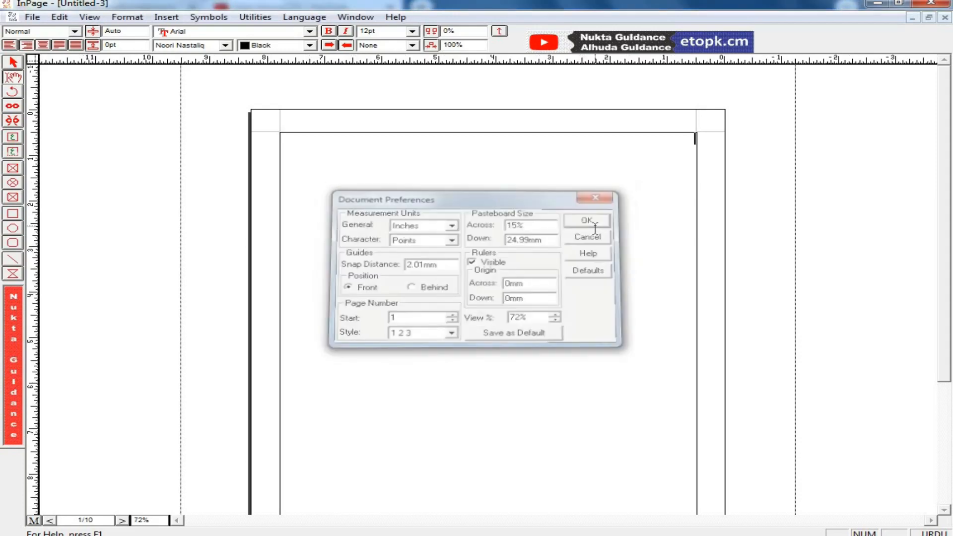
Step: Start a new document and choose the Legal 8.5x14" page size
{"action": "left_click", "coordinate": [32, 18]}
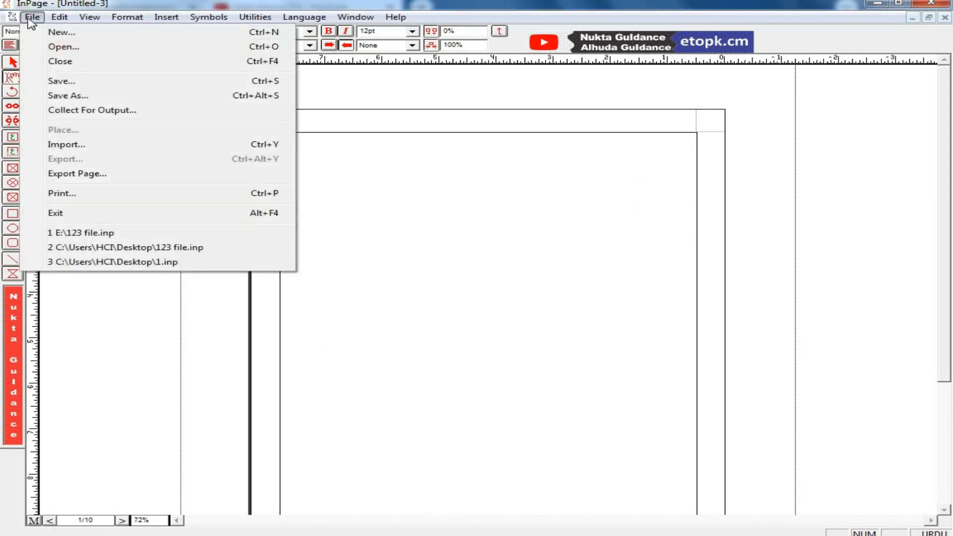
{"action": "left_click", "coordinate": [56, 32]}
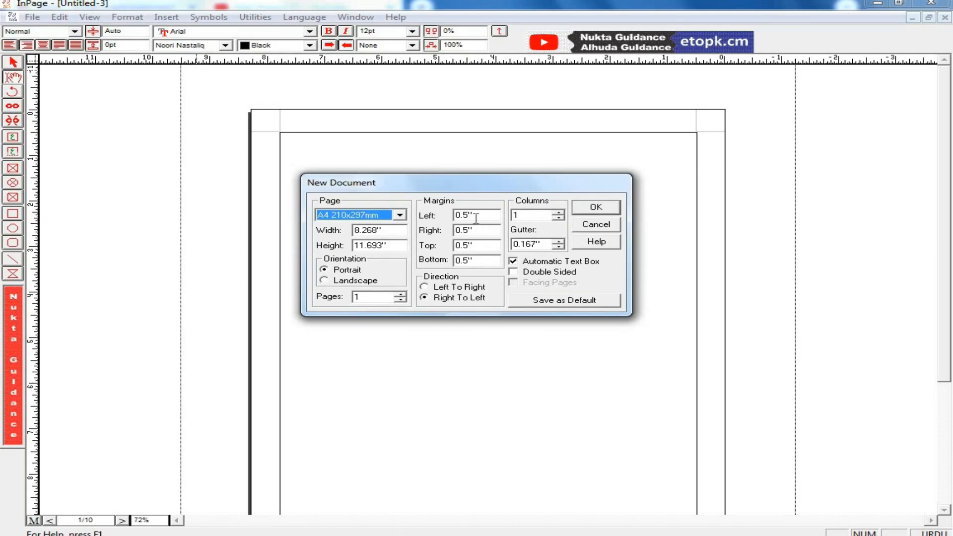
{"action": "left_click", "coordinate": [387, 216]}
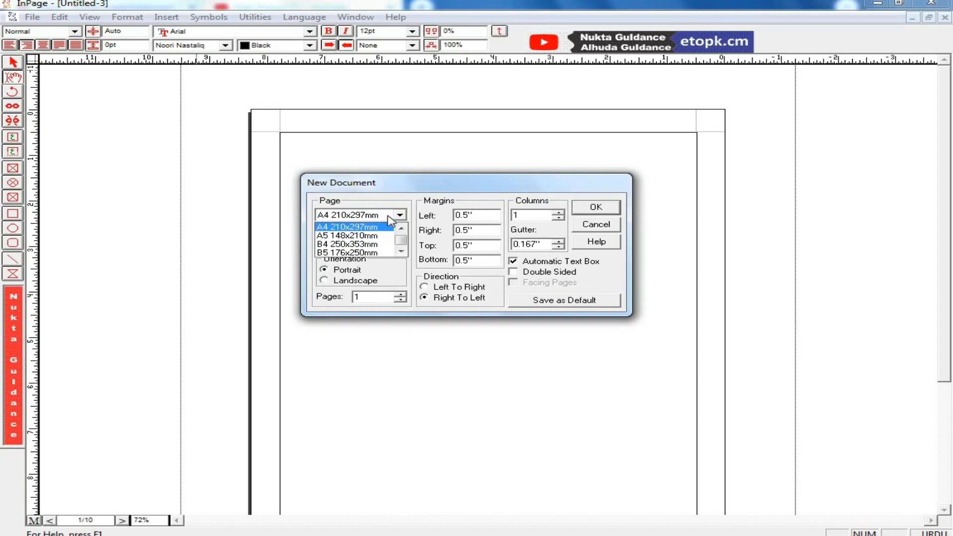
{"action": "left_click", "coordinate": [402, 229]}
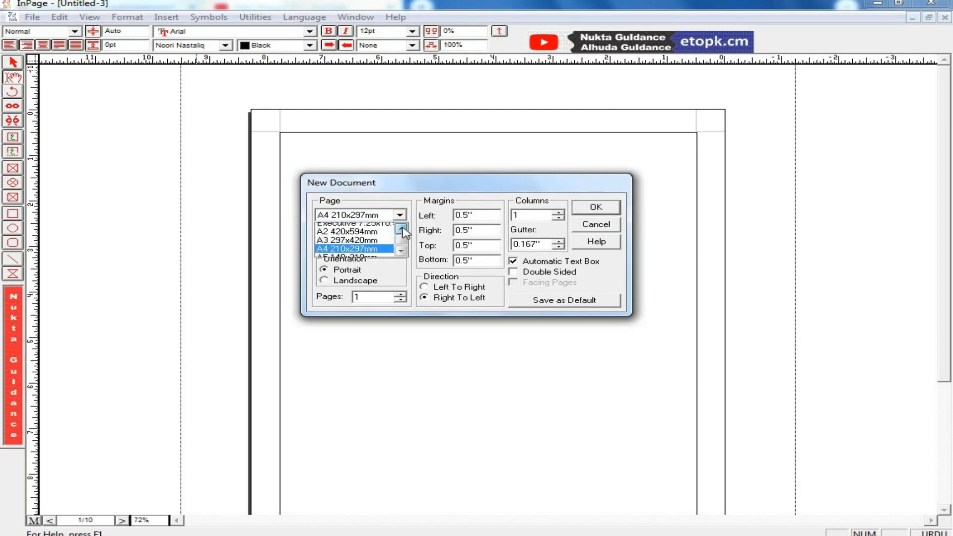
{"action": "left_click", "coordinate": [401, 228]}
{"action": "left_click", "coordinate": [401, 228]}
{"action": "left_click", "coordinate": [401, 228]}
{"action": "left_click", "coordinate": [401, 229]}
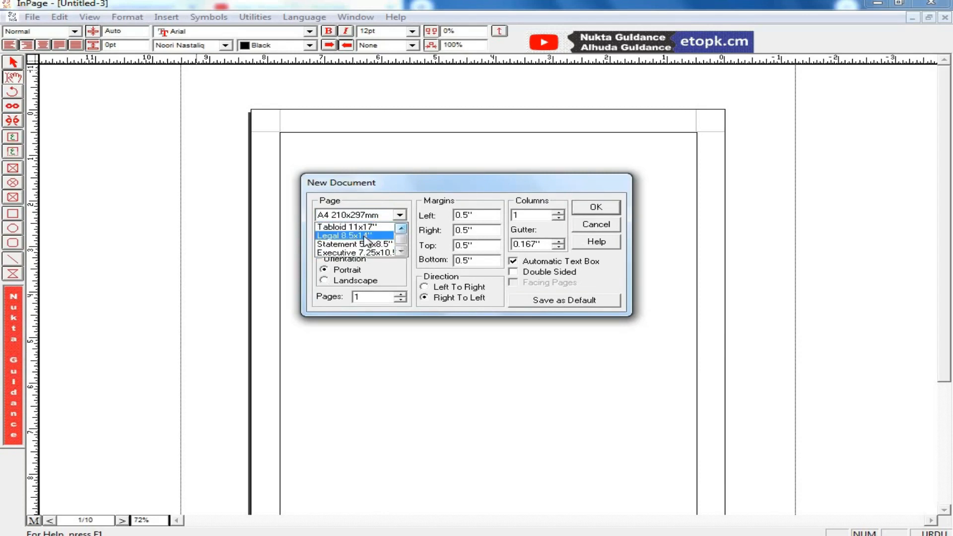
{"action": "left_click", "coordinate": [366, 241]}
{"action": "left_click_drag", "start_coordinate": [493, 191], "coordinate": [491, 175]}
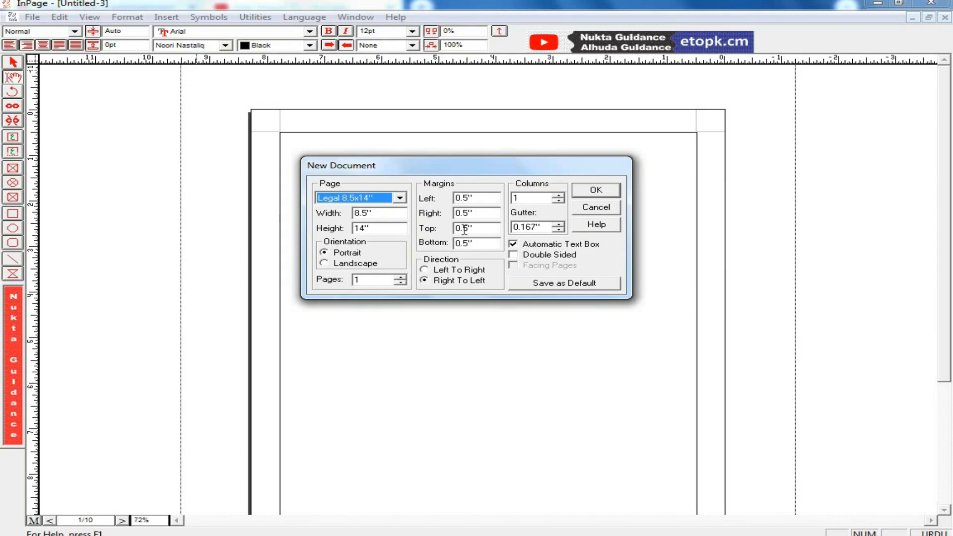
Step: Set the top margin to 6" and create the new document
{"action": "left_click_drag", "start_coordinate": [468, 230], "coordinate": [442, 229]}
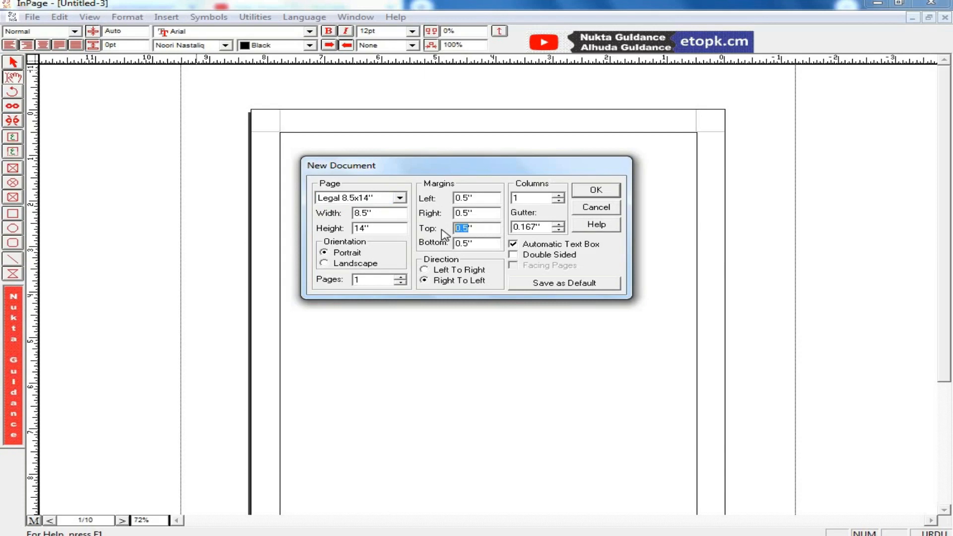
{"action": "type", "text": "6"}
{"action": "left_click", "coordinate": [593, 195]}
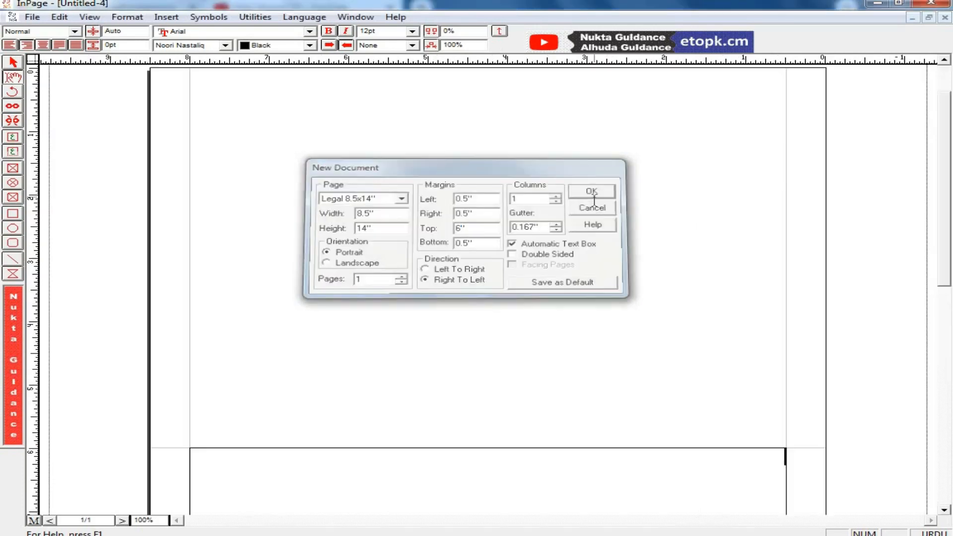
Step: Set the new document's zoom level to 60% and view the top margin area of the page
{"action": "scroll", "coordinate": [733, 279], "scroll_direction": "down", "scroll_amount": 5}
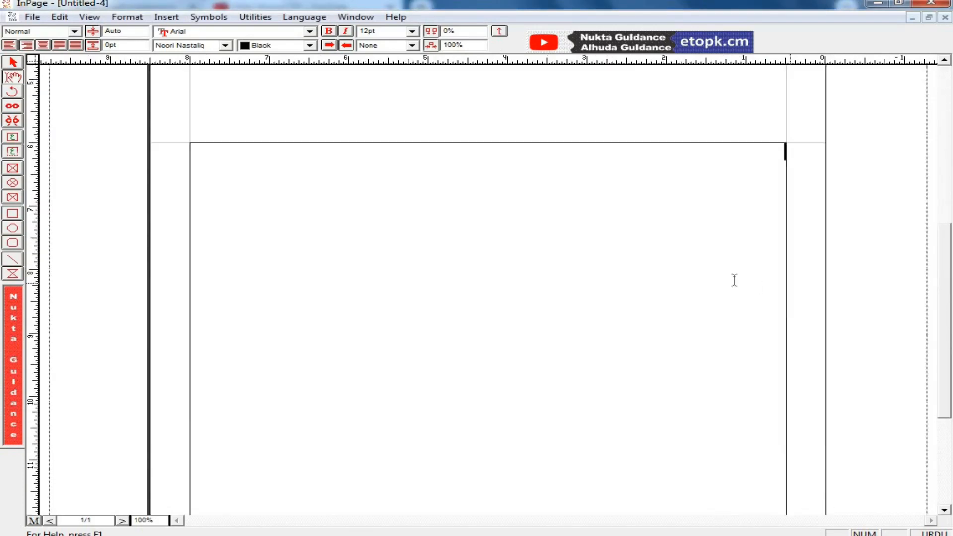
{"action": "left_click_drag", "start_coordinate": [950, 229], "coordinate": [950, 147]}
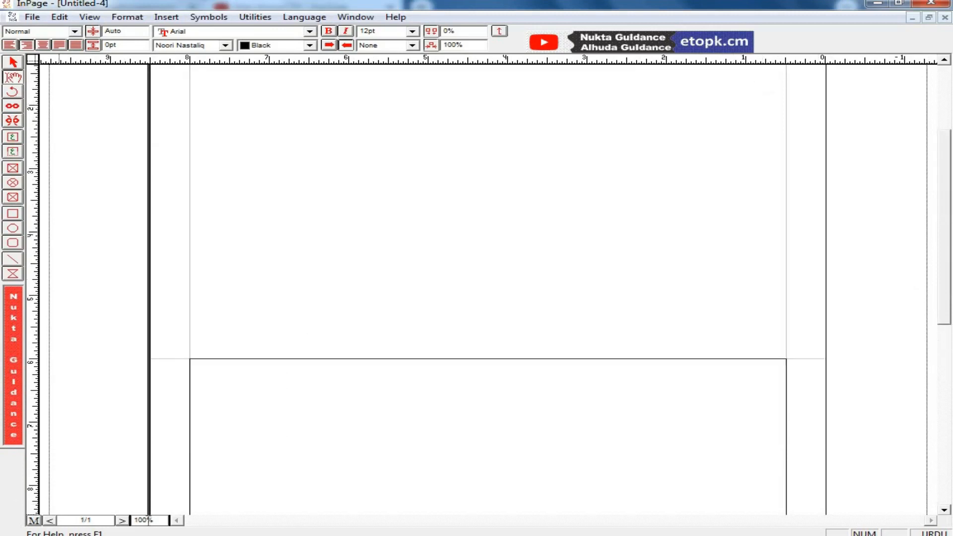
{"action": "left_click_drag", "start_coordinate": [141, 515], "coordinate": [128, 515]}
{"action": "type", "text": "6"}
{"action": "key", "text": "Return"}
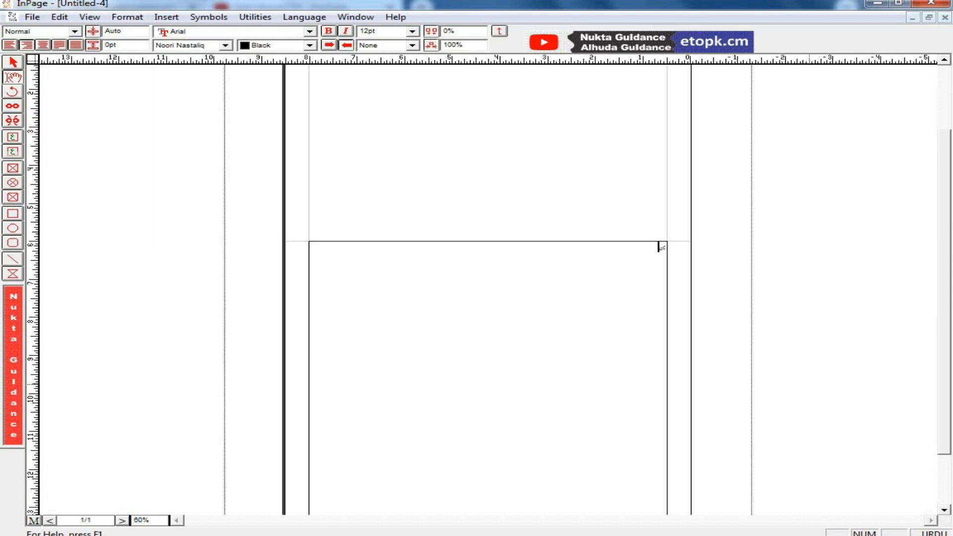
{"action": "key", "text": "ctrl+a"}
{"action": "left_click_drag", "start_coordinate": [942, 164], "coordinate": [950, 107]}
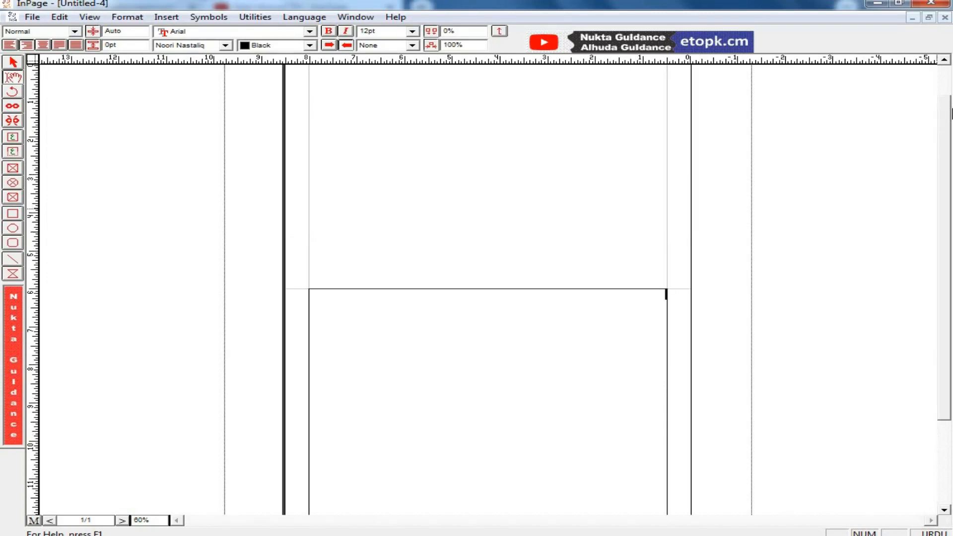
Step: Set the Legal document's top margin to 0.5" in its page setup
{"action": "left_click", "coordinate": [127, 17]}
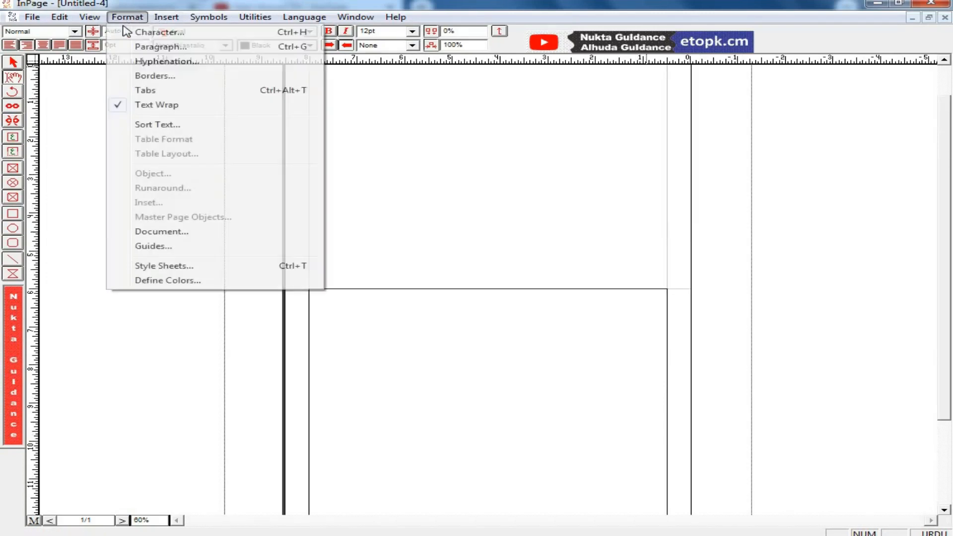
{"action": "left_click", "coordinate": [208, 233]}
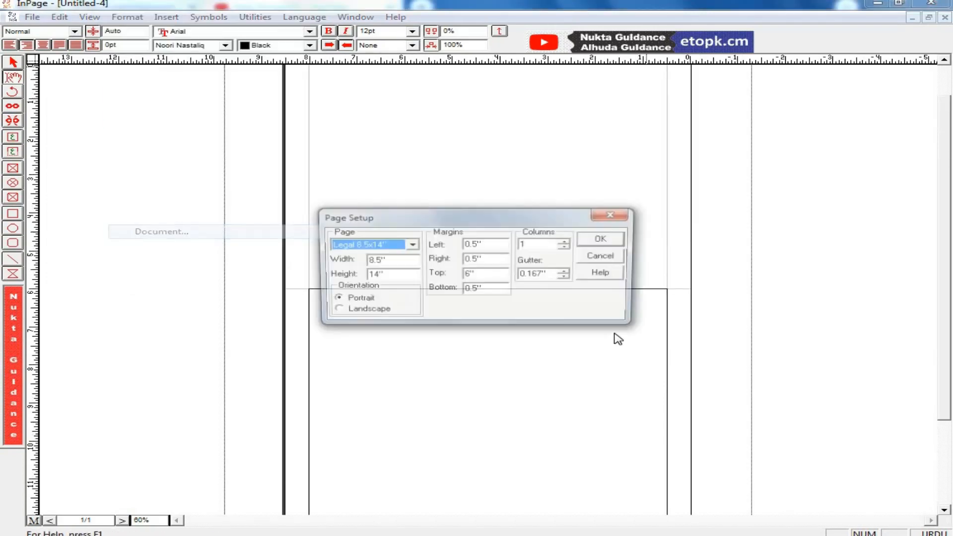
{"action": "double_click", "coordinate": [471, 274]}
{"action": "type", "text": "0.5"}
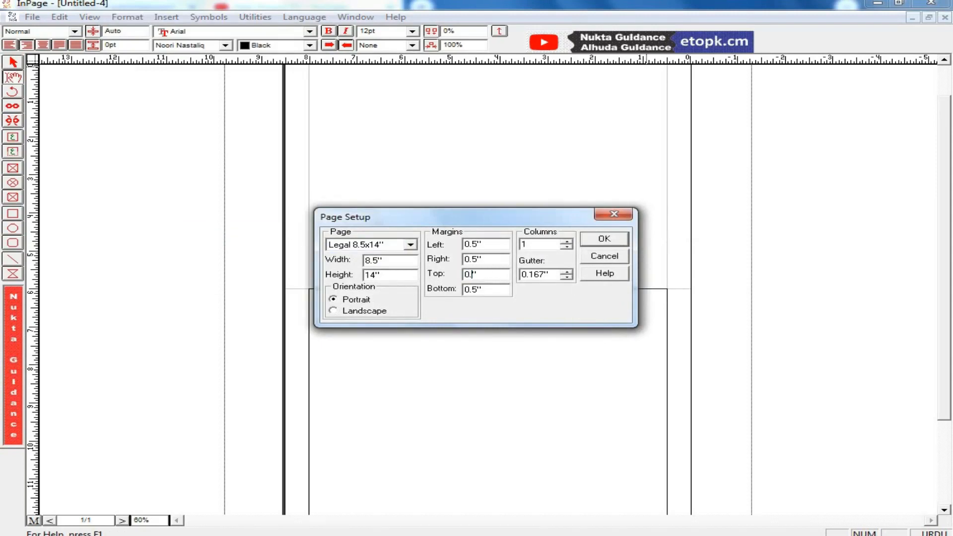
{"action": "left_click", "coordinate": [600, 238]}
{"action": "scroll", "coordinate": [946, 211], "scroll_direction": "up", "scroll_amount": 2}
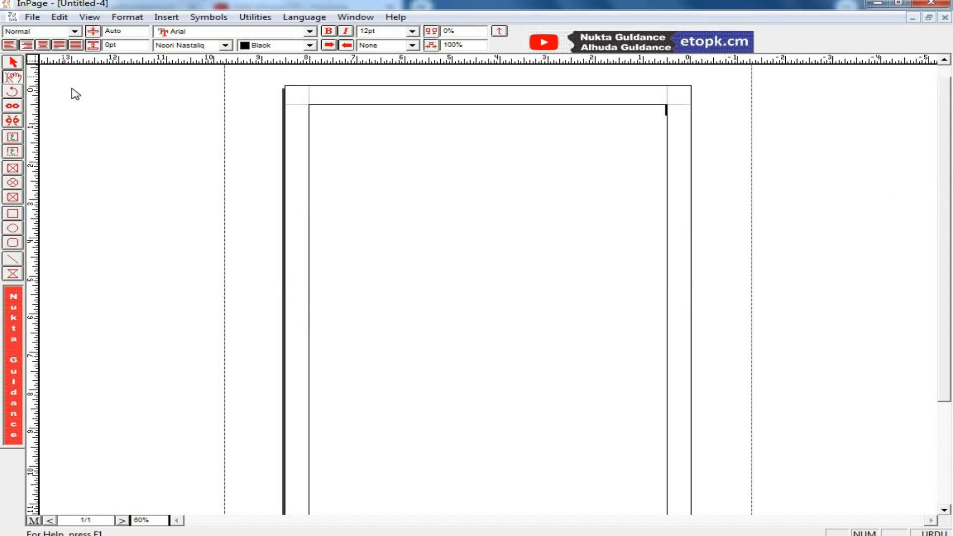
Step: Create a new A4 document with three columns and enter a few Urdu letters in its first column
{"action": "left_click", "coordinate": [56, 18]}
{"action": "left_click", "coordinate": [59, 31]}
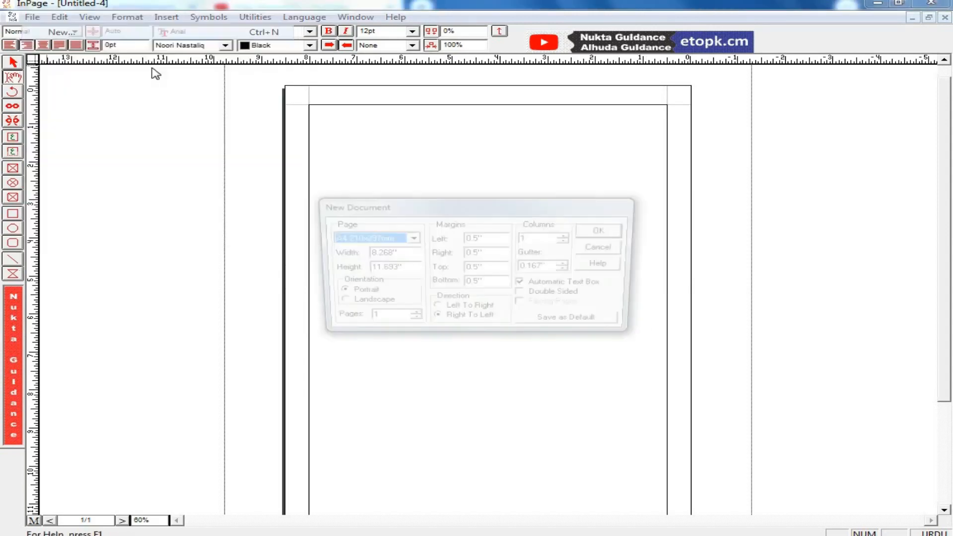
{"action": "left_click_drag", "start_coordinate": [465, 205], "coordinate": [436, 159]}
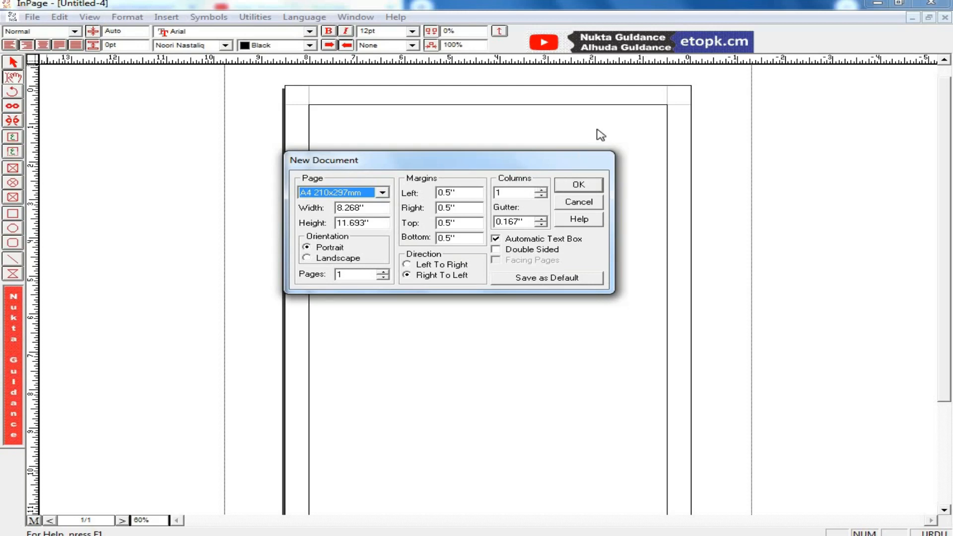
{"action": "left_click", "coordinate": [542, 191]}
{"action": "left_click", "coordinate": [542, 190]}
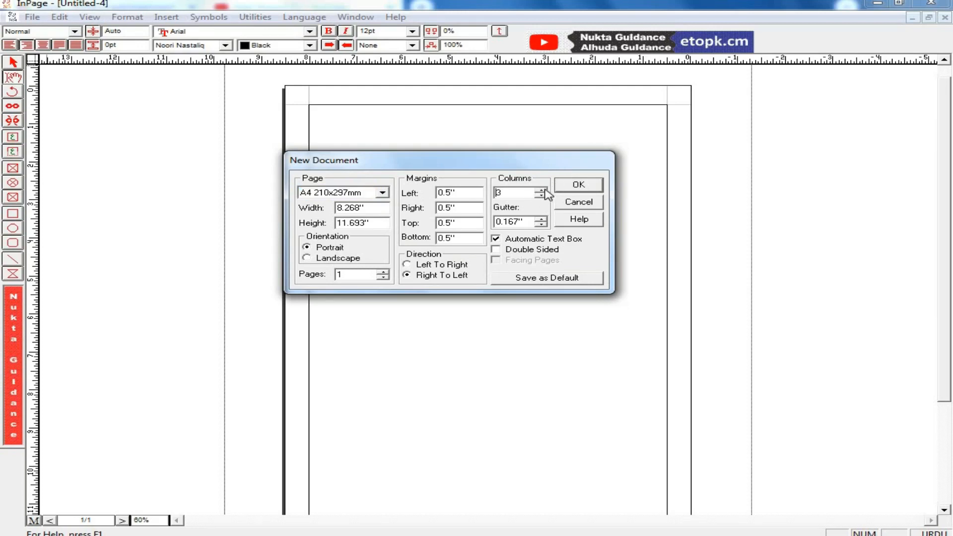
{"action": "left_click", "coordinate": [576, 185]}
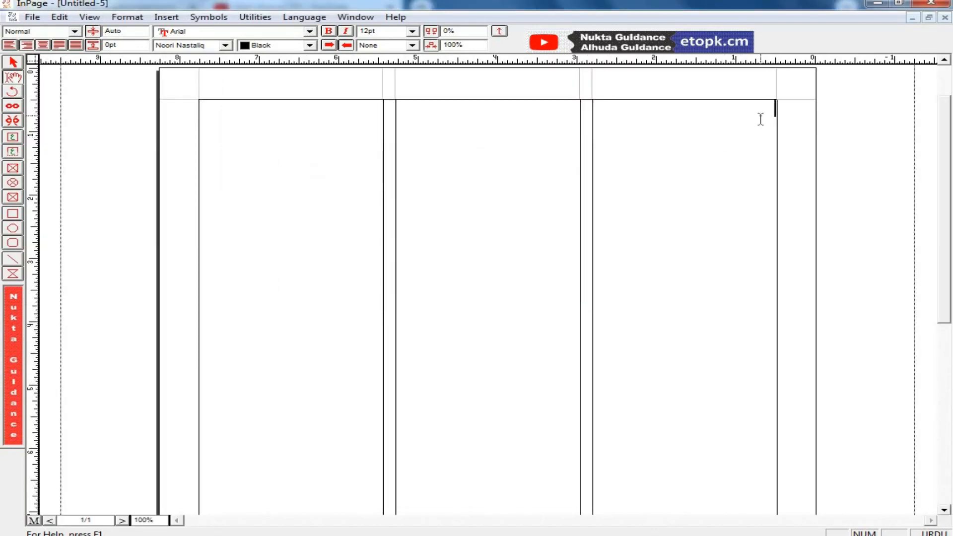
{"action": "type", "text": "ے"}
{"action": "type", "text": "یں"}
Step: Open the InPage document 1 from the Desktop and copy the body text below its heading
{"action": "left_click", "coordinate": [32, 17]}
{"action": "left_click", "coordinate": [39, 47]}
{"action": "left_click_drag", "start_coordinate": [635, 225], "coordinate": [636, 283]}
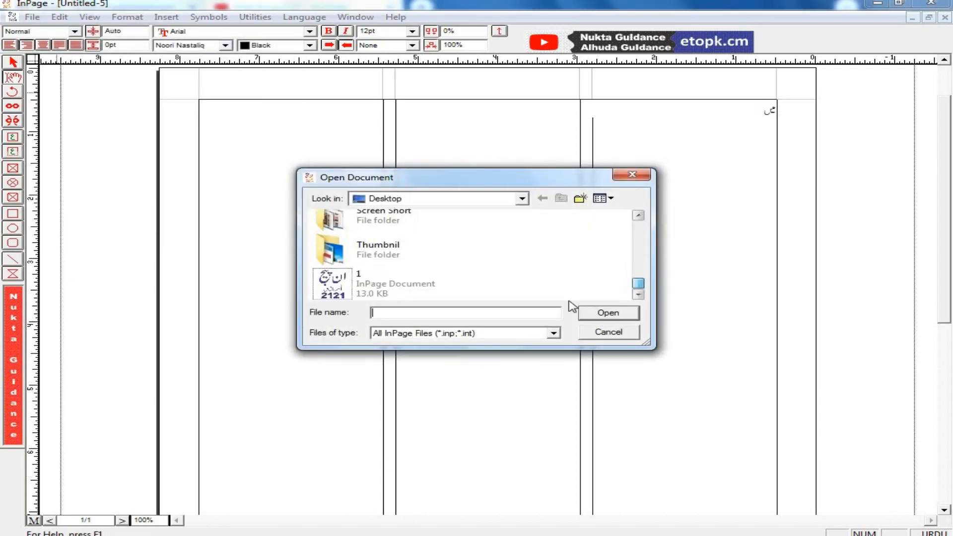
{"action": "double_click", "coordinate": [411, 278]}
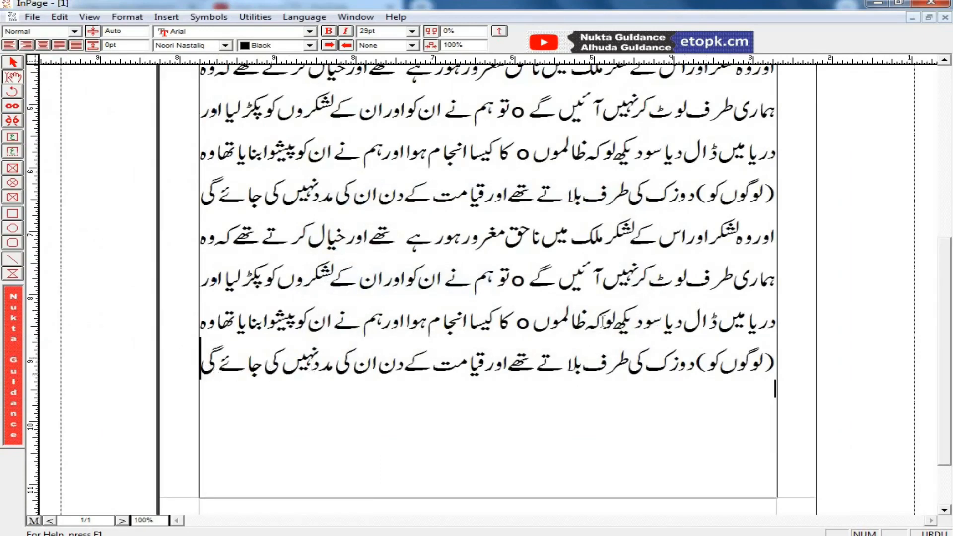
{"action": "left_click_drag", "start_coordinate": [211, 372], "coordinate": [778, 136]}
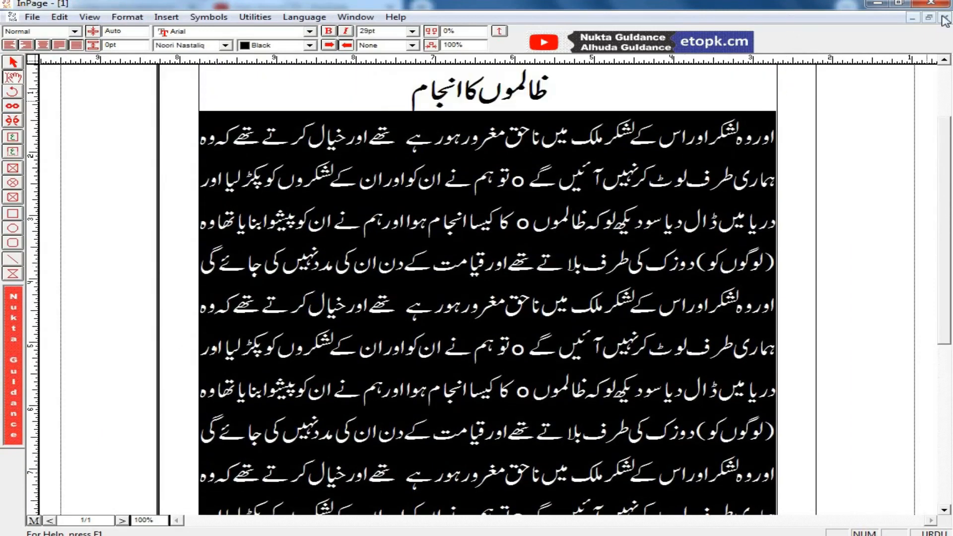
Step: Return to the three-column document and replace its letters with the copied body text
{"action": "left_click", "coordinate": [912, 17]}
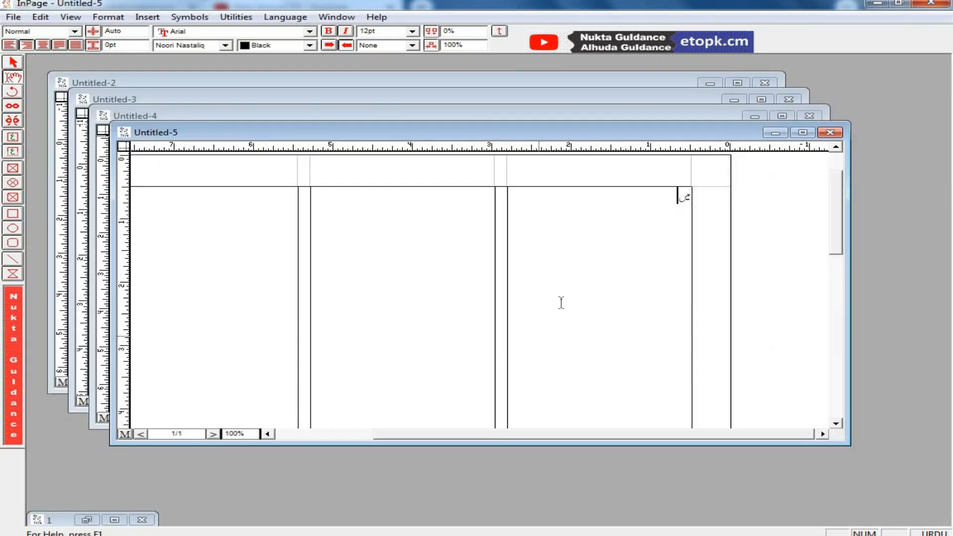
{"action": "left_click", "coordinate": [802, 132]}
{"action": "key", "text": "ctrl+a"}
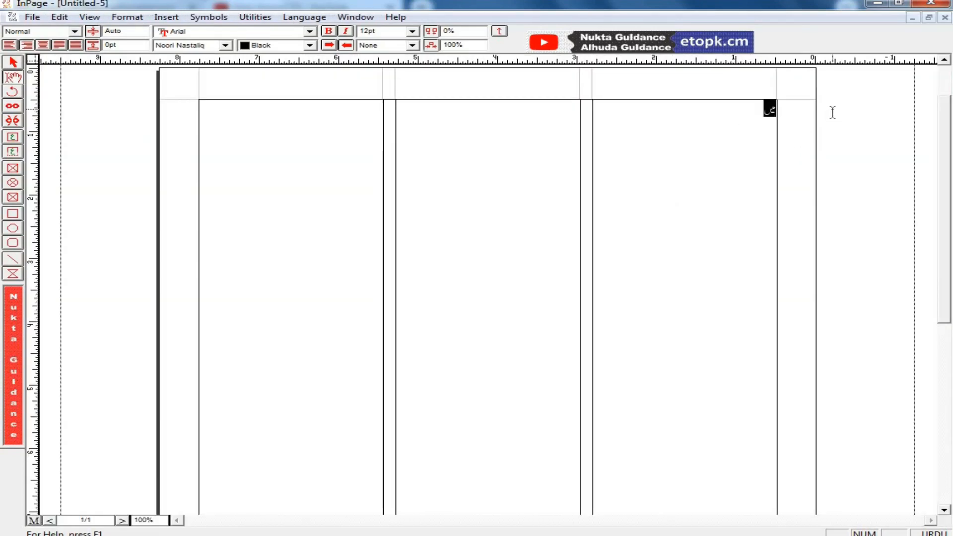
{"action": "key", "text": "ctrl+v"}
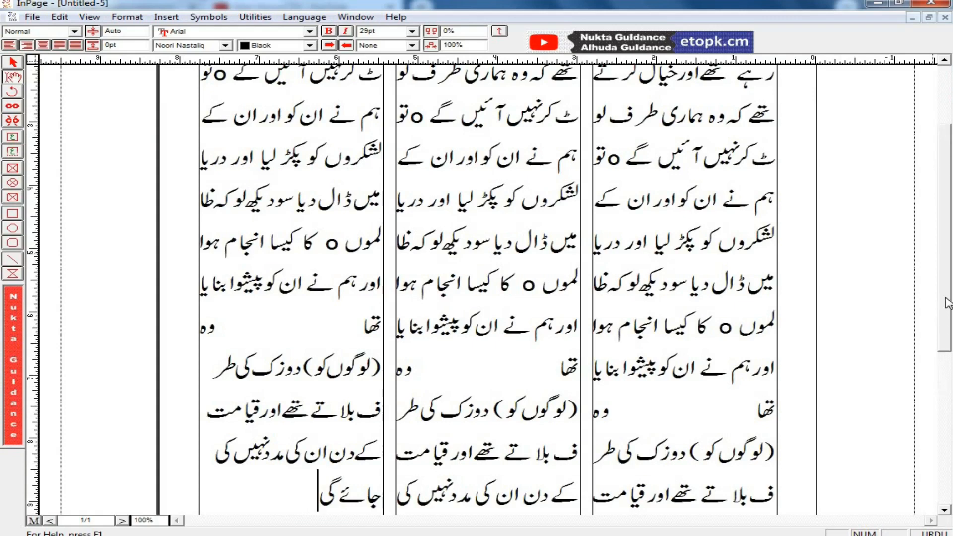
Step: Examine how the pasted text flows from one column to the next down the three-column page
{"action": "left_click_drag", "start_coordinate": [945, 325], "coordinate": [950, 239]}
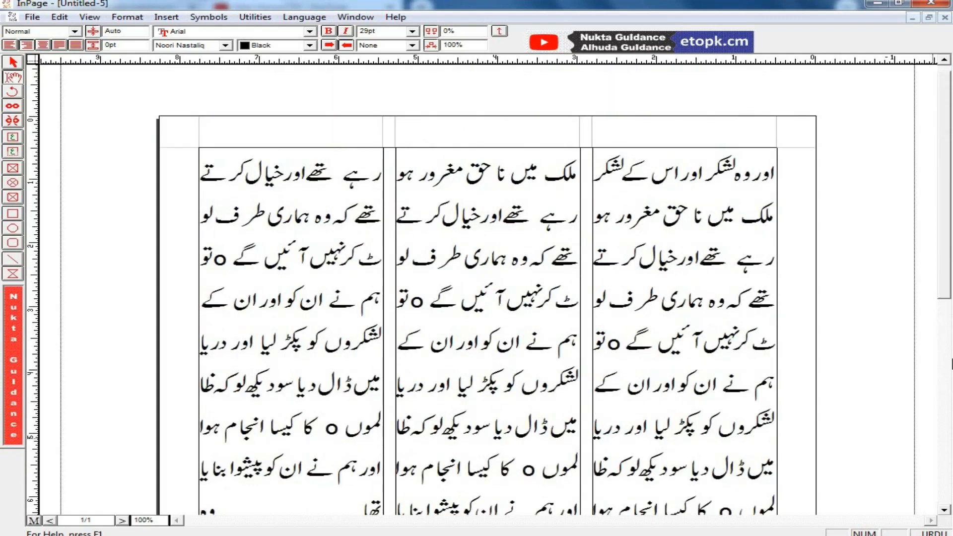
{"action": "left_click", "coordinate": [943, 349]}
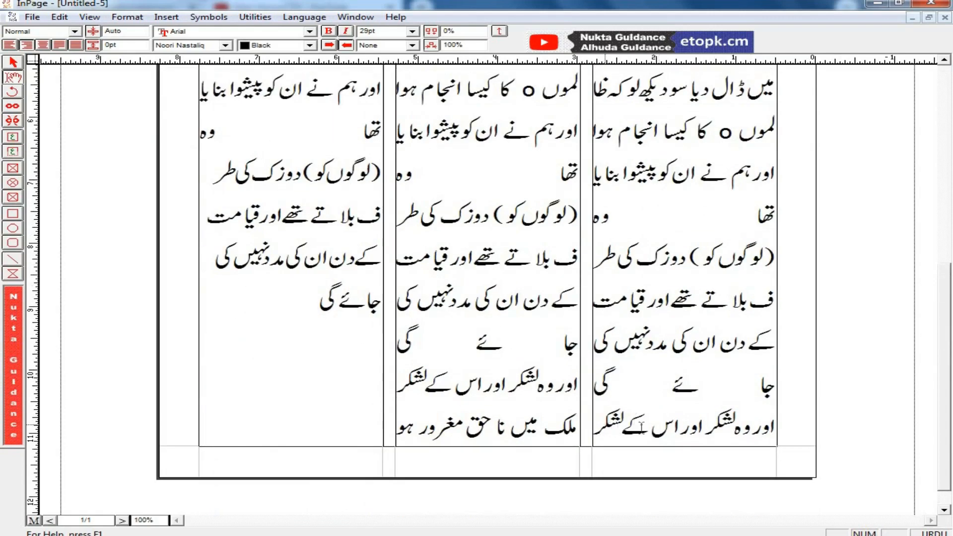
{"action": "left_click_drag", "start_coordinate": [945, 361], "coordinate": [947, 194]}
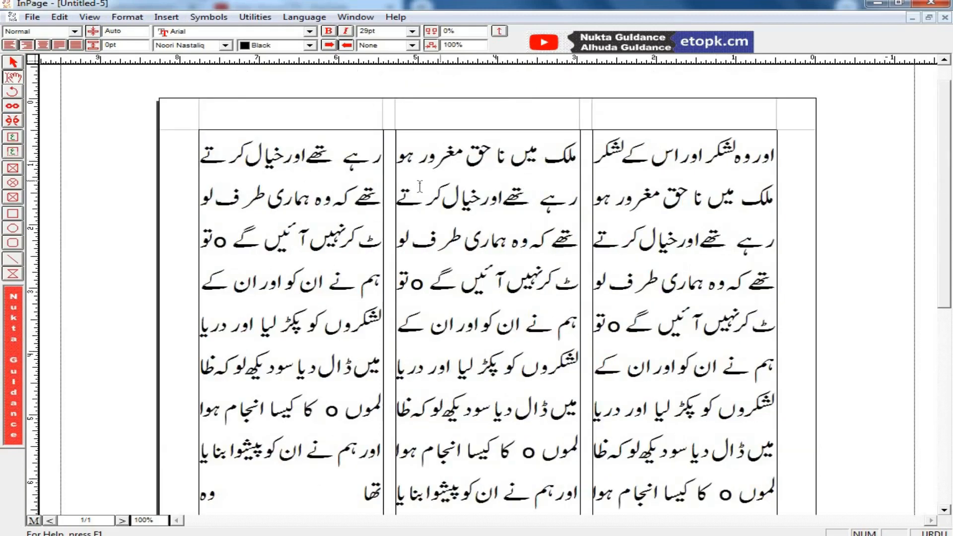
{"action": "left_click_drag", "start_coordinate": [773, 154], "coordinate": [609, 513]}
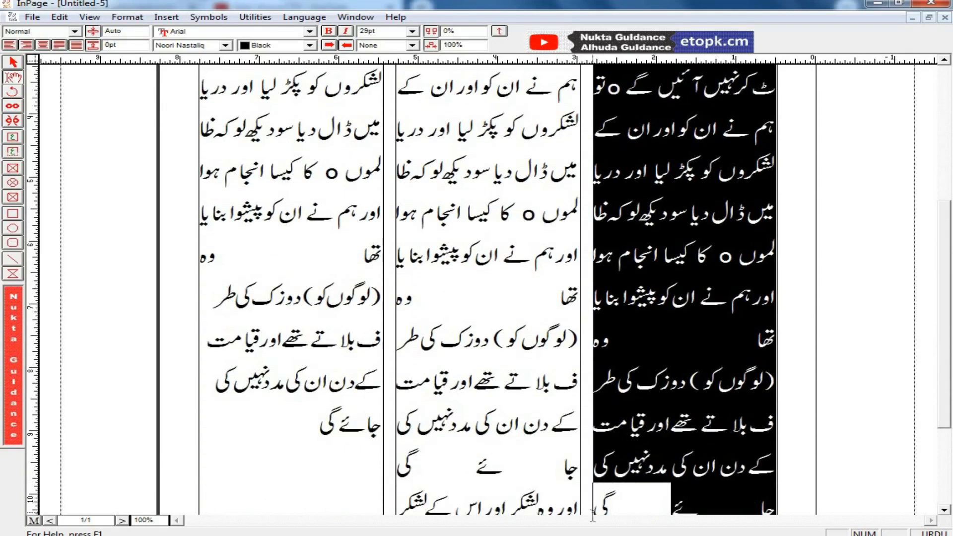
{"action": "left_click", "coordinate": [607, 510]}
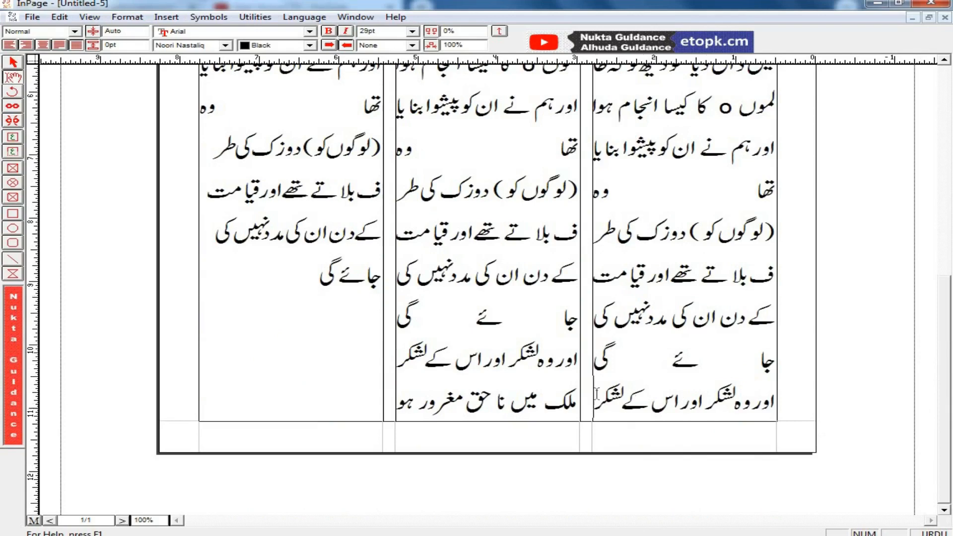
{"action": "left_click", "coordinate": [947, 192]}
{"action": "key", "text": "ctrl+a"}
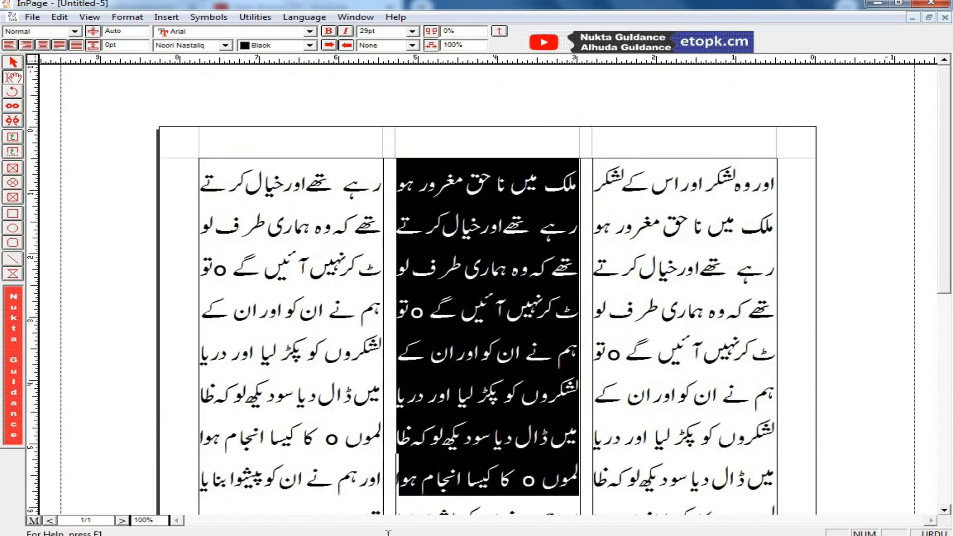
{"action": "scroll", "coordinate": [861, 200], "scroll_direction": "down", "scroll_amount": 3}
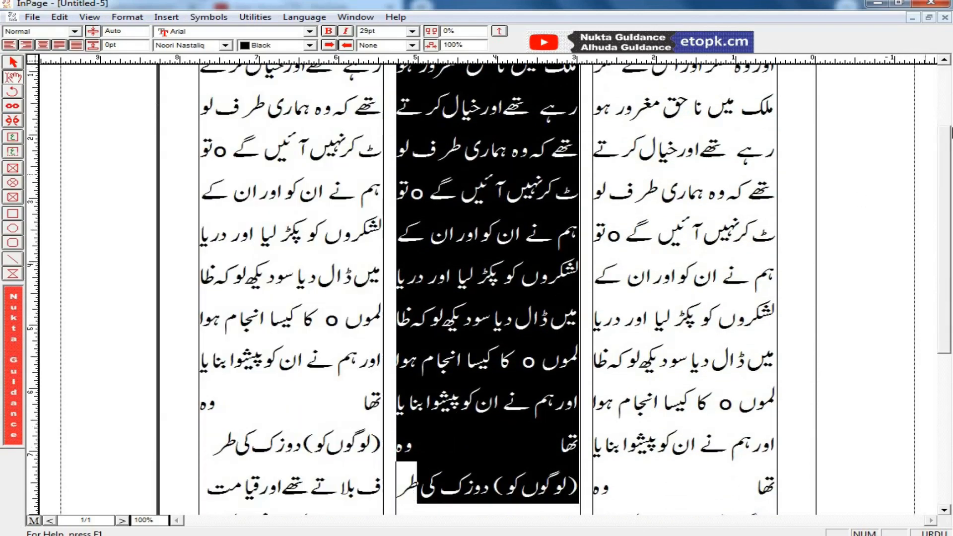
{"action": "scroll", "coordinate": [948, 90], "scroll_direction": "up", "scroll_amount": 3}
Step: Close the three-column document without saving it
{"action": "left_click", "coordinate": [944, 18]}
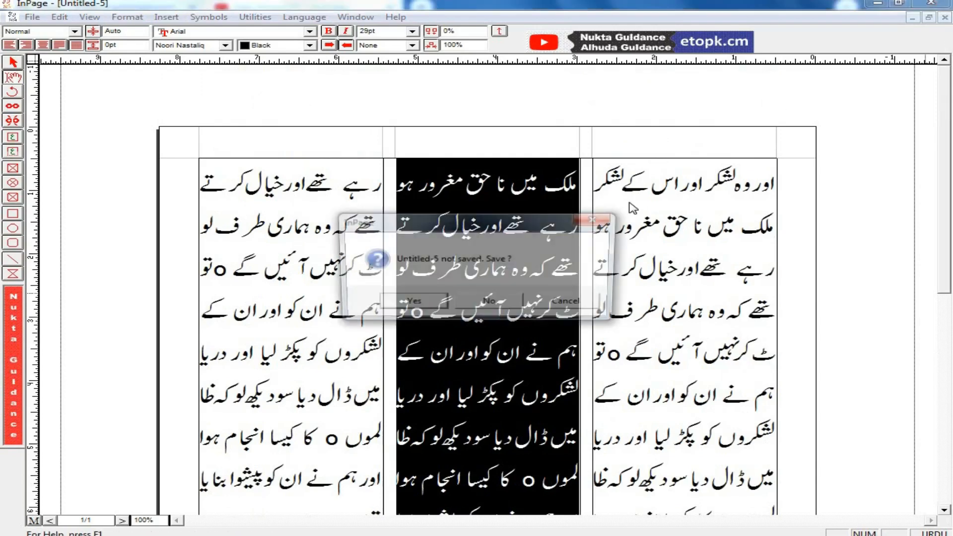
{"action": "left_click", "coordinate": [516, 301]}
{"action": "left_click", "coordinate": [38, 19]}
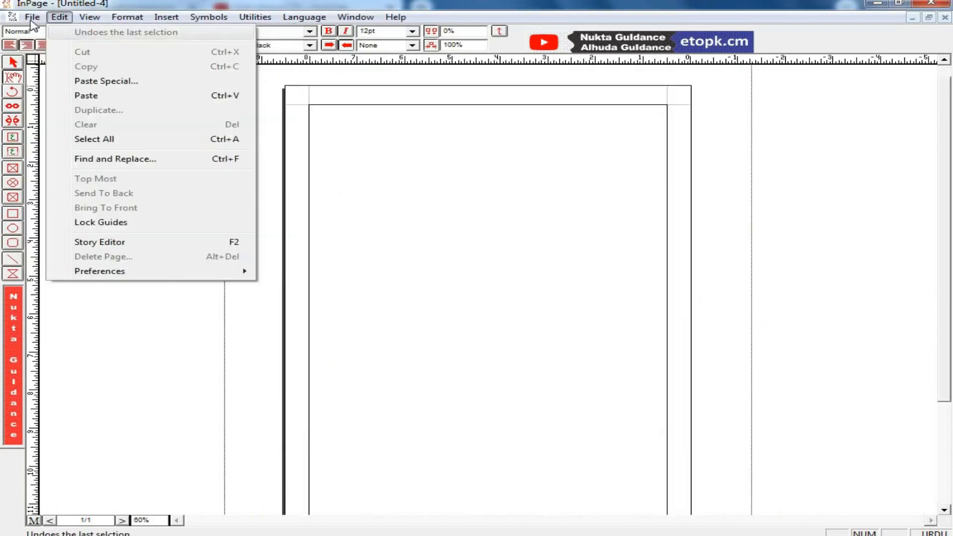
{"action": "left_click", "coordinate": [49, 31]}
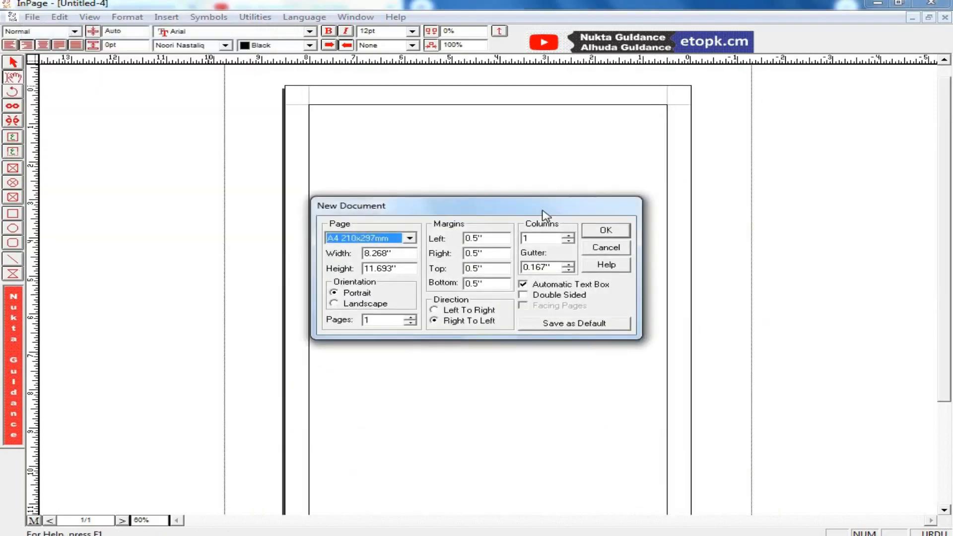
{"action": "left_click_drag", "start_coordinate": [542, 211], "coordinate": [547, 182]}
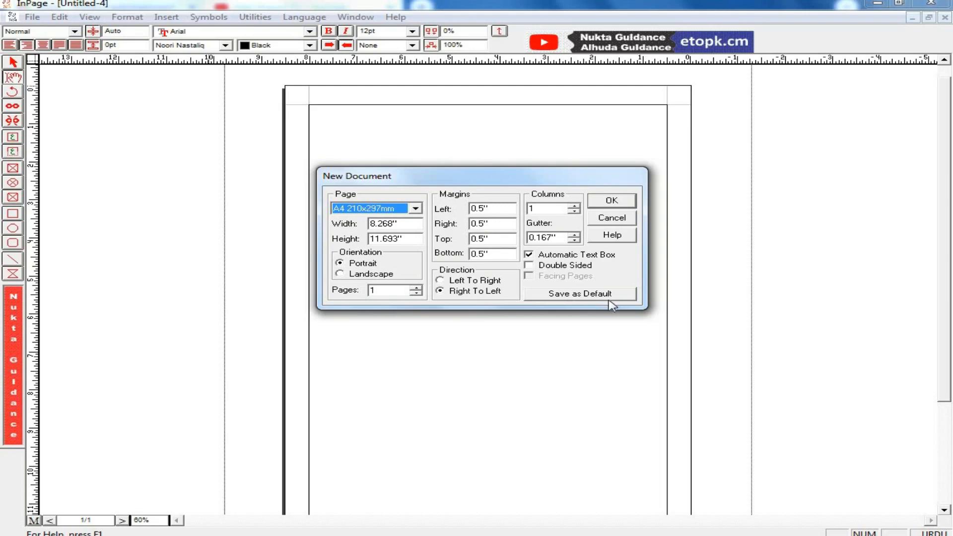
{"action": "left_click", "coordinate": [611, 199]}
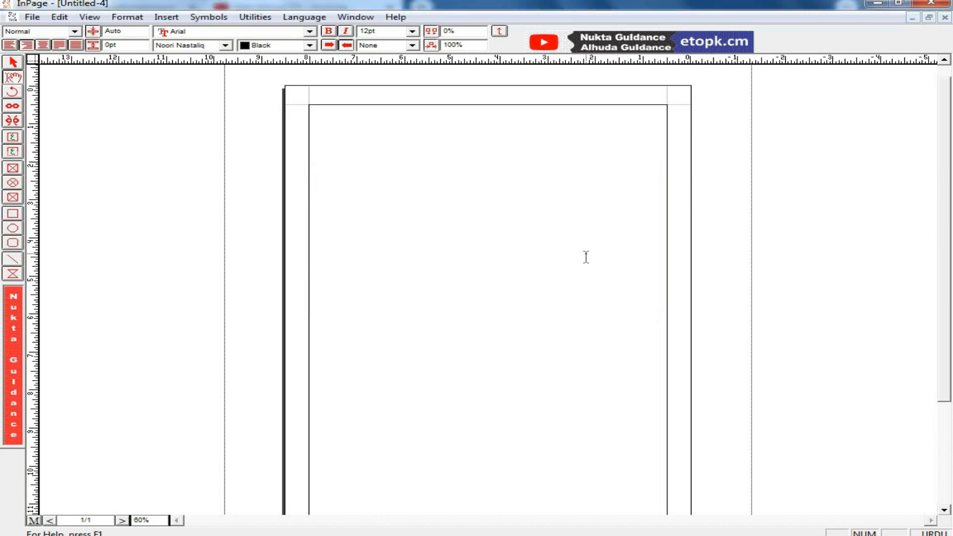
{"action": "left_click", "coordinate": [32, 17]}
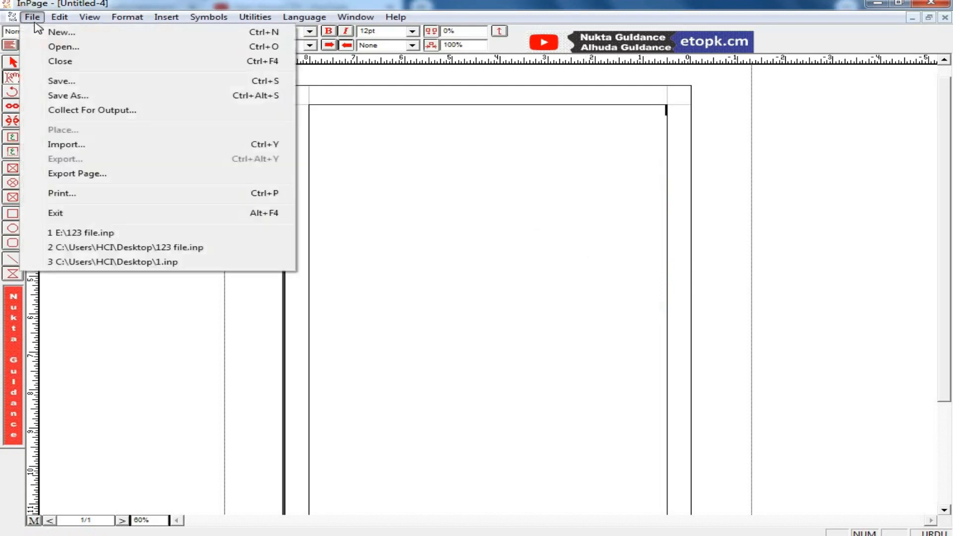
{"action": "left_click", "coordinate": [517, 122]}
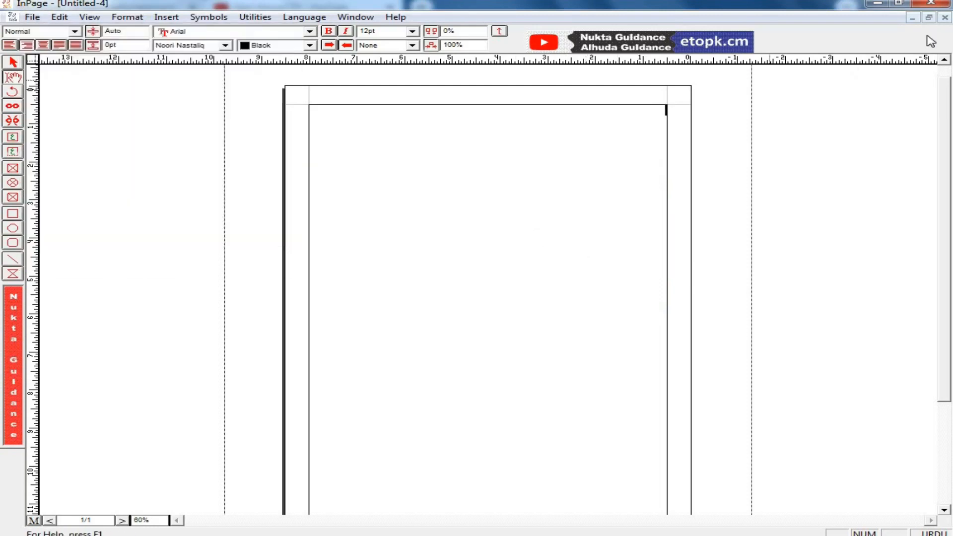
Step: Minimize the Legal document and close Untitled-3 and Untitled-2 without saving
{"action": "left_click", "coordinate": [912, 18]}
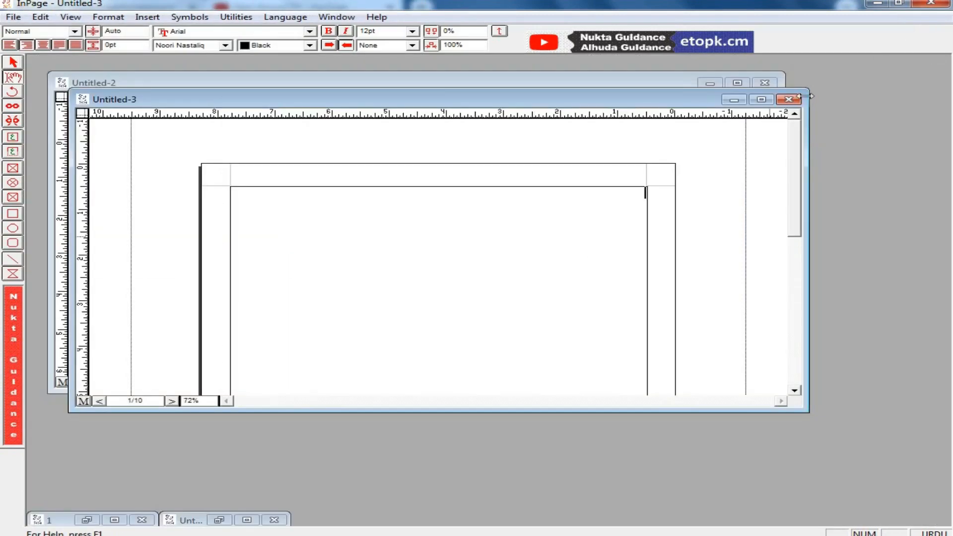
{"action": "left_click", "coordinate": [788, 100]}
{"action": "left_click", "coordinate": [773, 83]}
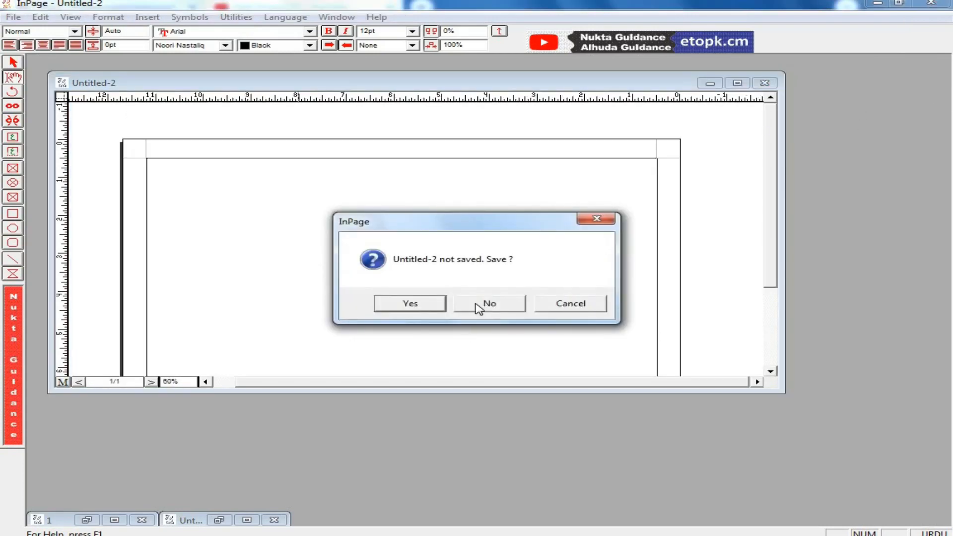
{"action": "left_click", "coordinate": [477, 304]}
Step: Close document 1 and bring the blank Legal document back to full size
{"action": "right_click", "coordinate": [247, 518]}
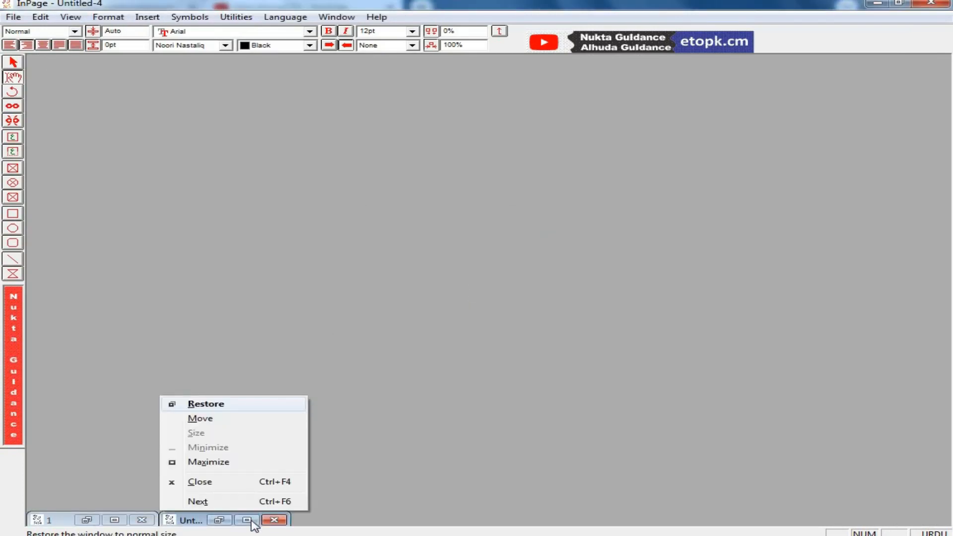
{"action": "left_click", "coordinate": [251, 521]}
{"action": "left_click", "coordinate": [241, 521]}
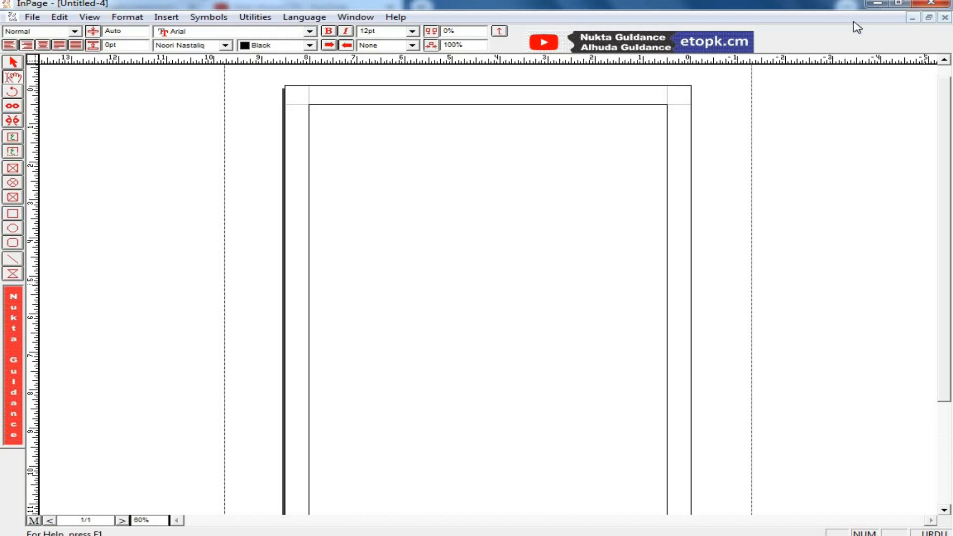
{"action": "left_click", "coordinate": [912, 18]}
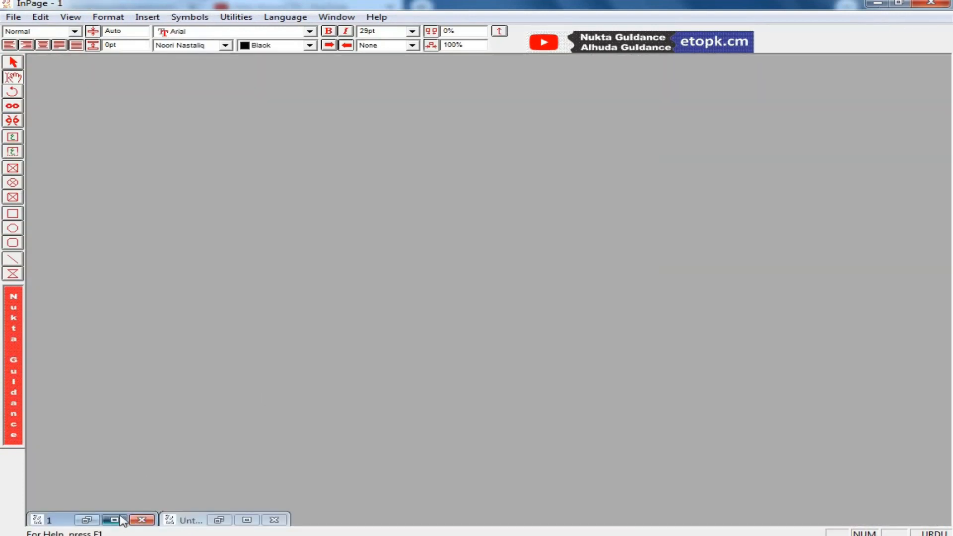
{"action": "left_click", "coordinate": [115, 519]}
{"action": "key", "text": "ctrl+Tab"}
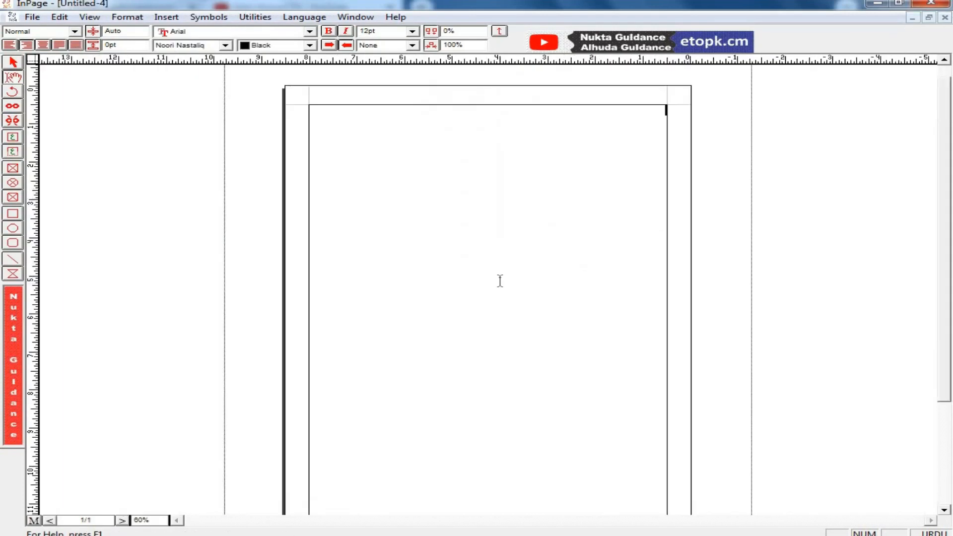
Step: Open document 1 from the Desktop and view its Urdu text from the heading down
{"action": "left_click", "coordinate": [30, 20]}
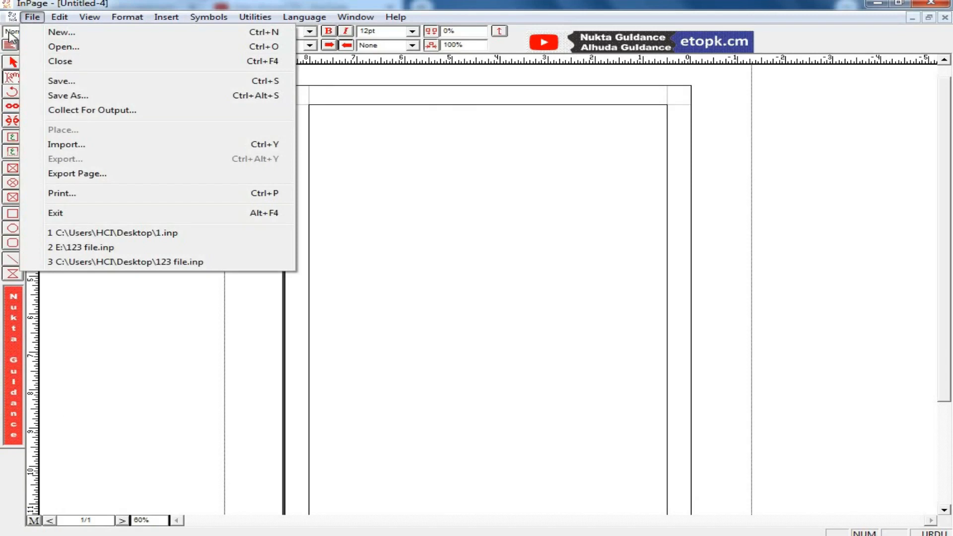
{"action": "left_click", "coordinate": [62, 47]}
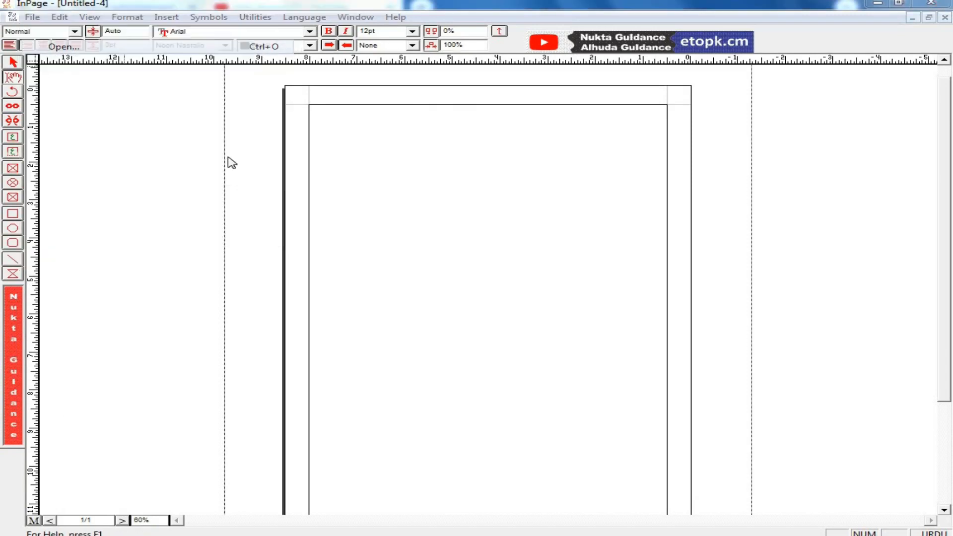
{"action": "left_click_drag", "start_coordinate": [498, 183], "coordinate": [487, 145]}
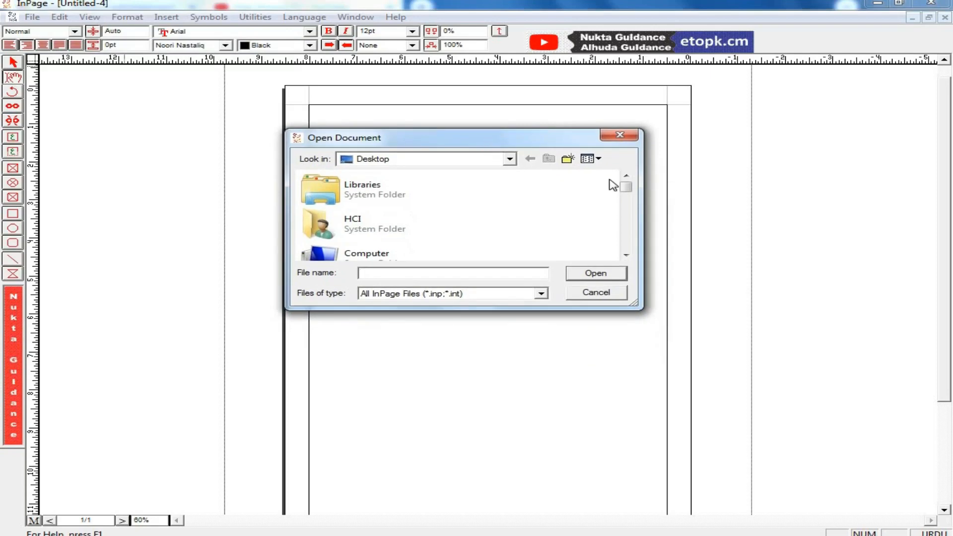
{"action": "left_click_drag", "start_coordinate": [626, 187], "coordinate": [626, 258]}
{"action": "double_click", "coordinate": [374, 251]}
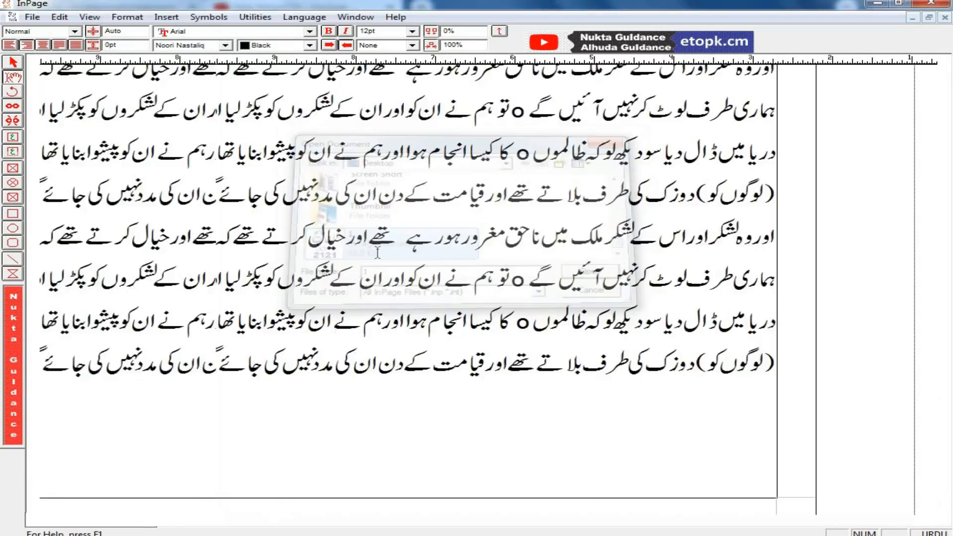
{"action": "left_click", "coordinate": [946, 151]}
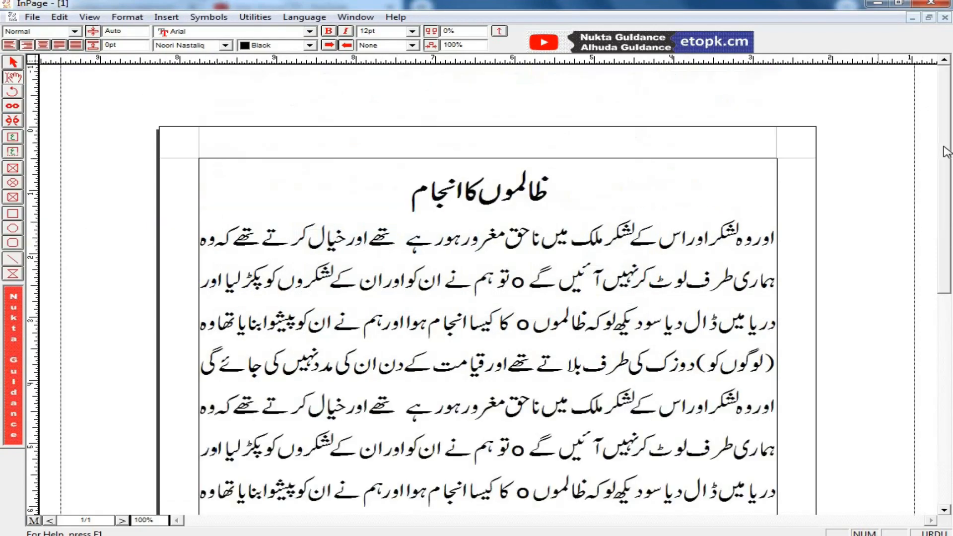
{"action": "left_click_drag", "start_coordinate": [942, 153], "coordinate": [931, 196]}
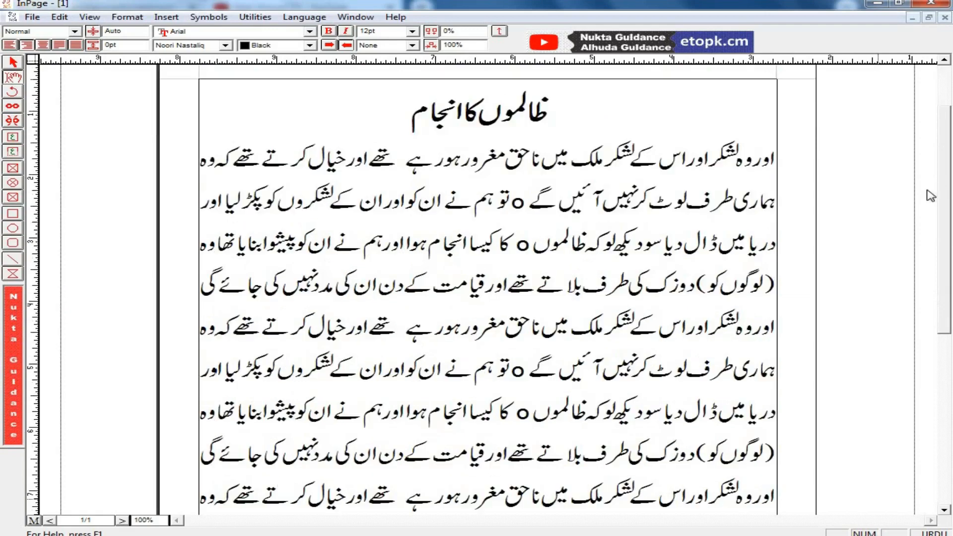
{"action": "left_click", "coordinate": [718, 177]}
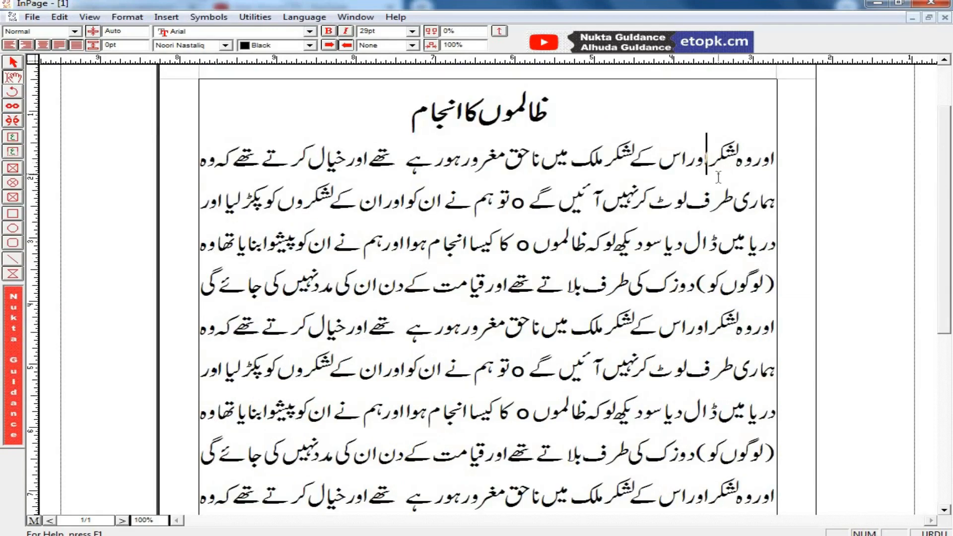
Step: Open document 1 from the Desktop once more
{"action": "key", "text": "ctrl+o"}
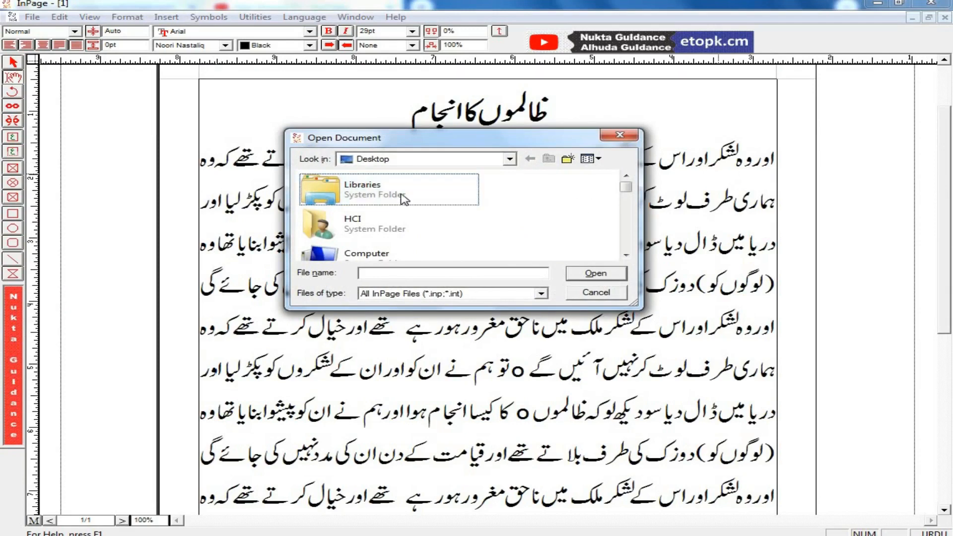
{"action": "left_click_drag", "start_coordinate": [552, 147], "coordinate": [552, 136]}
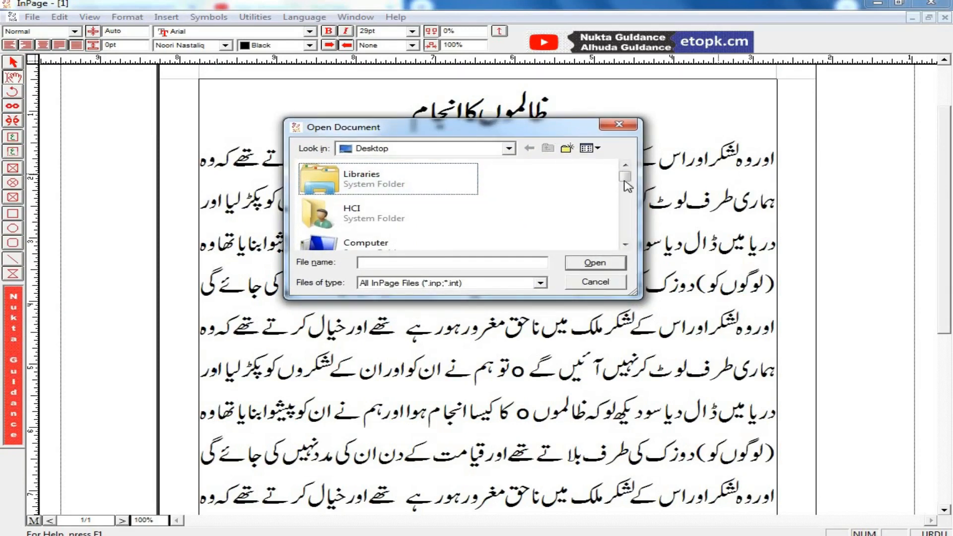
{"action": "left_click_drag", "start_coordinate": [626, 184], "coordinate": [626, 241]}
{"action": "double_click", "coordinate": [342, 238]}
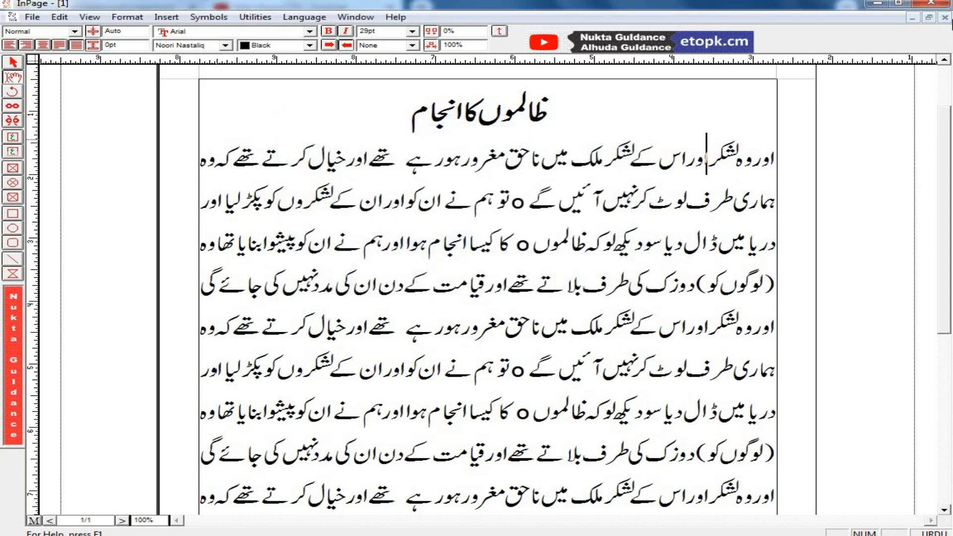
Step: Close document 1 and the blank Legal document without saving them
{"action": "key", "text": "ctrl+n"}
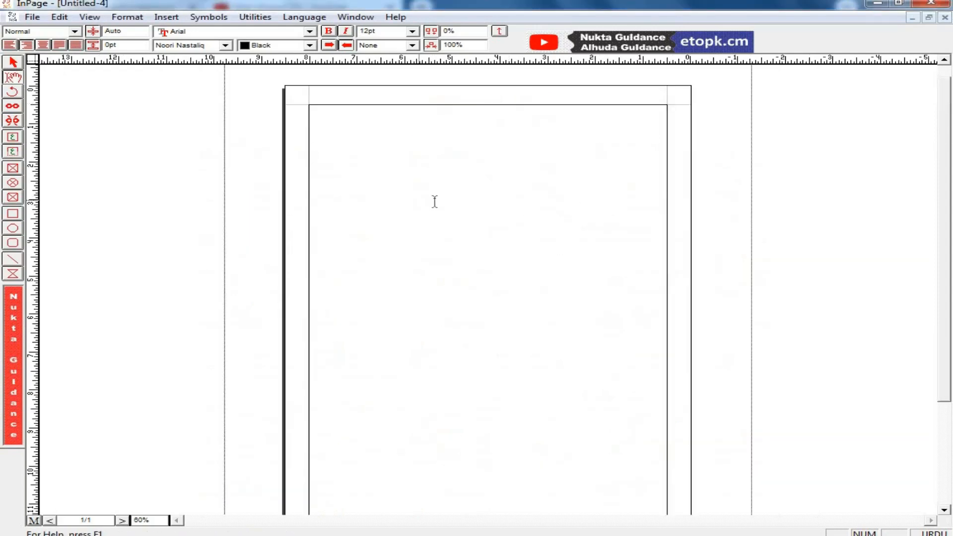
{"action": "left_click", "coordinate": [32, 16]}
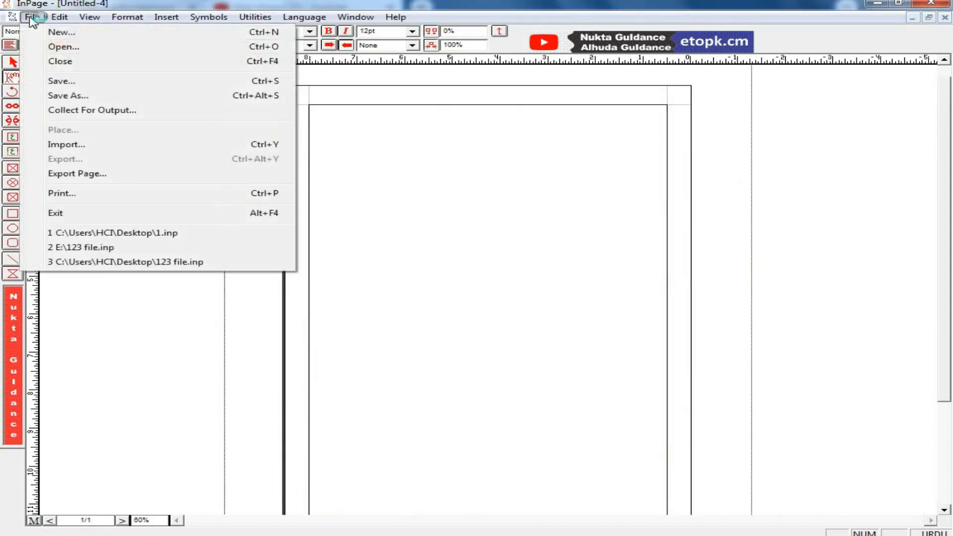
{"action": "left_click", "coordinate": [64, 60]}
{"action": "left_click", "coordinate": [489, 302]}
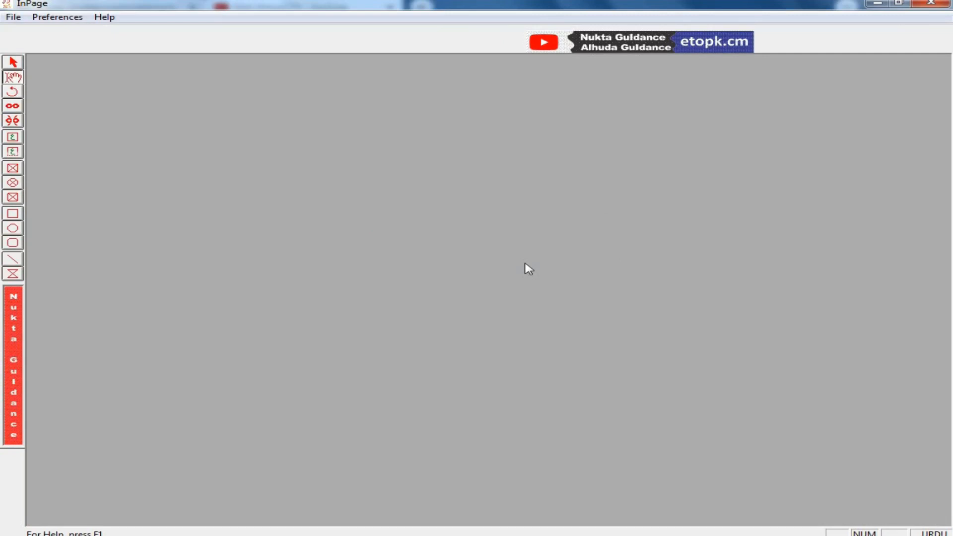
Step: Create a blank single-page A4 portrait document with one column, and close the program
{"action": "left_click", "coordinate": [13, 18]}
{"action": "left_click", "coordinate": [27, 33]}
{"action": "left_click", "coordinate": [613, 231]}
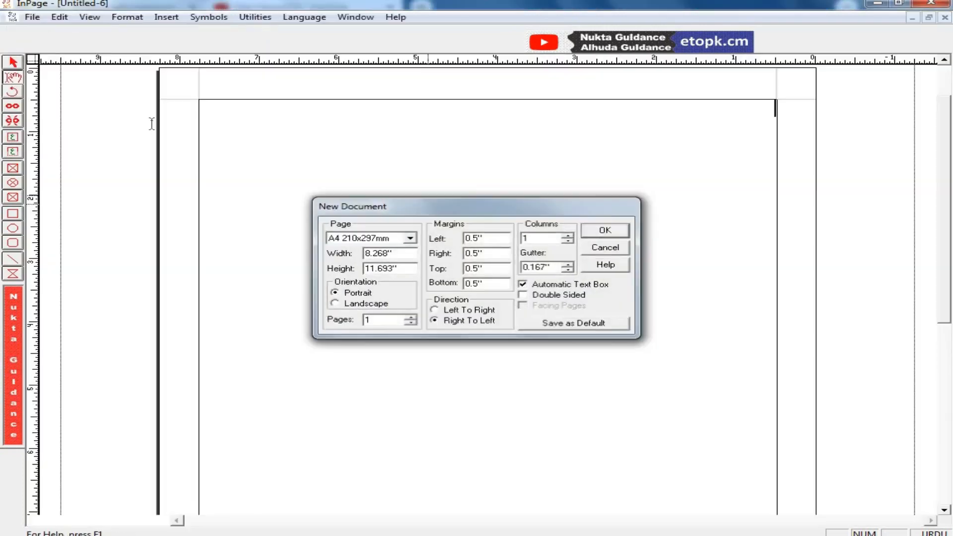
{"action": "left_click", "coordinate": [33, 18]}
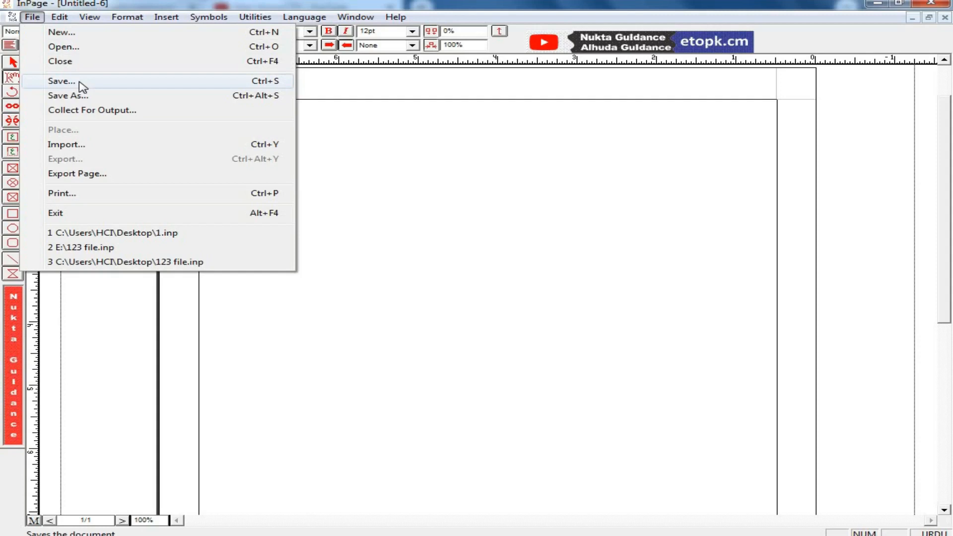
{"action": "left_click", "coordinate": [650, 342]}
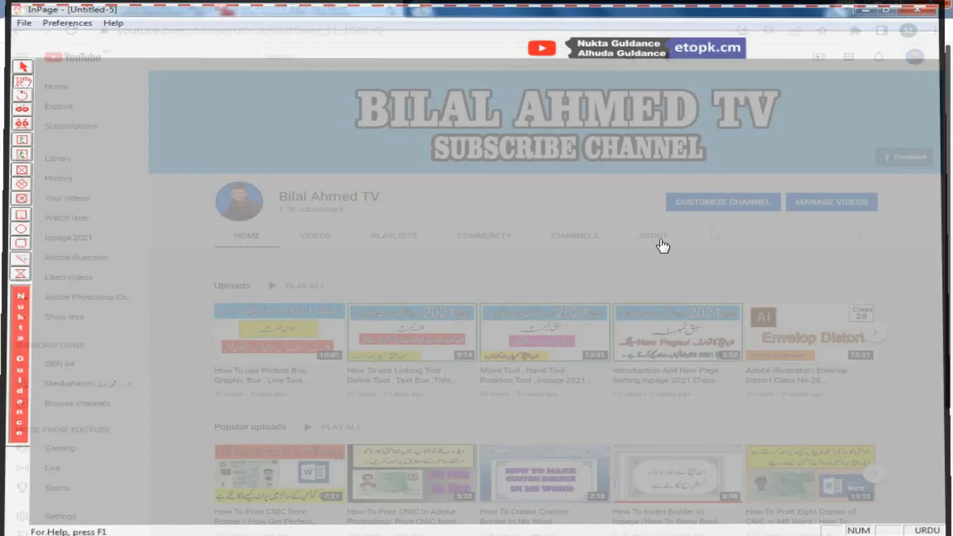
Step: Minimize the YouTube browser window and open document 1 from the desktop in a maximized InPage window
{"action": "left_click", "coordinate": [880, 4]}
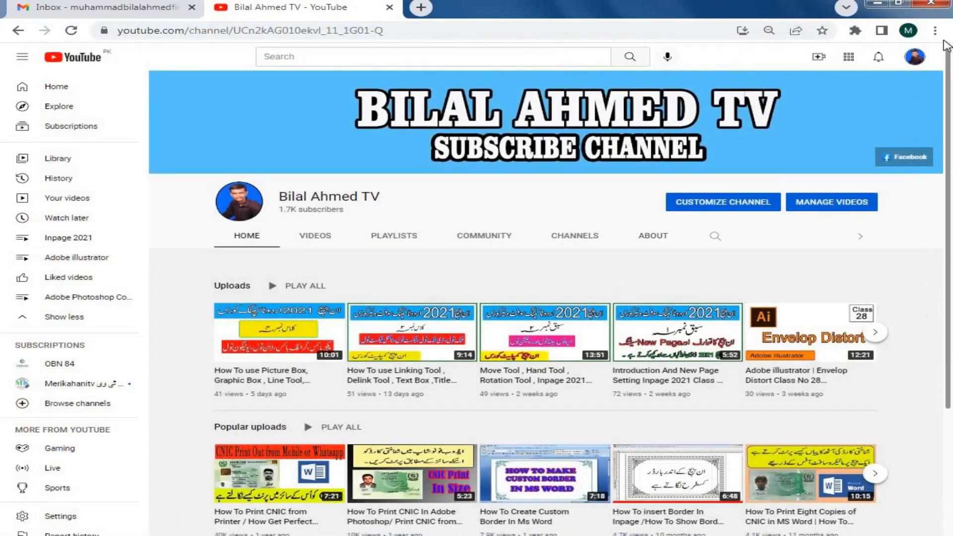
{"action": "left_click", "coordinate": [880, 4]}
{"action": "double_click", "coordinate": [283, 22]}
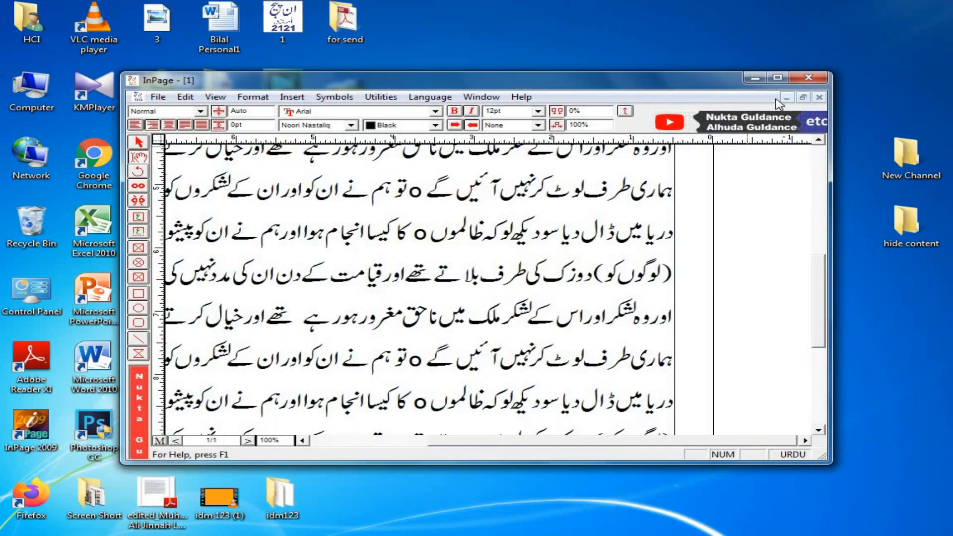
{"action": "left_click", "coordinate": [791, 81]}
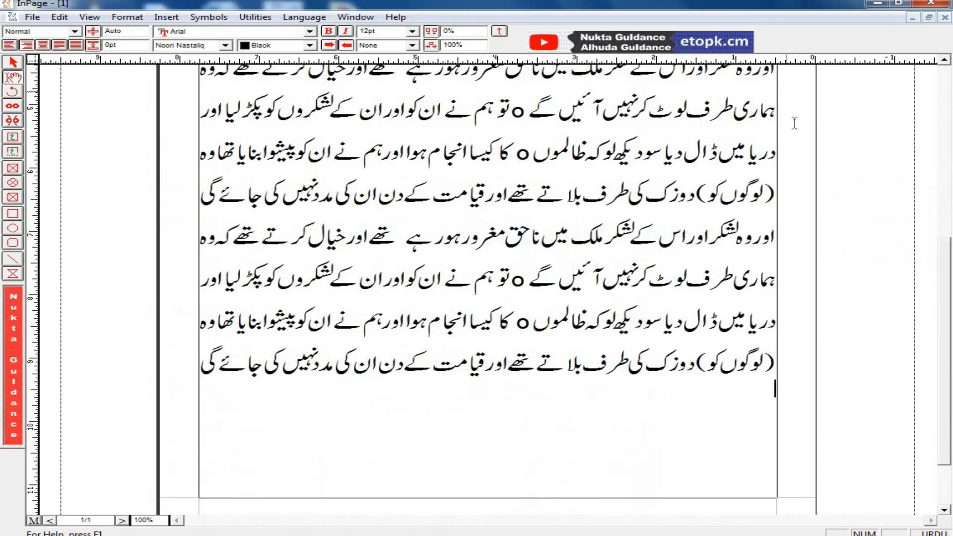
Step: Copy the last eight lines of Urdu text in document 1
{"action": "scroll", "coordinate": [950, 166], "scroll_direction": "up", "scroll_amount": 5}
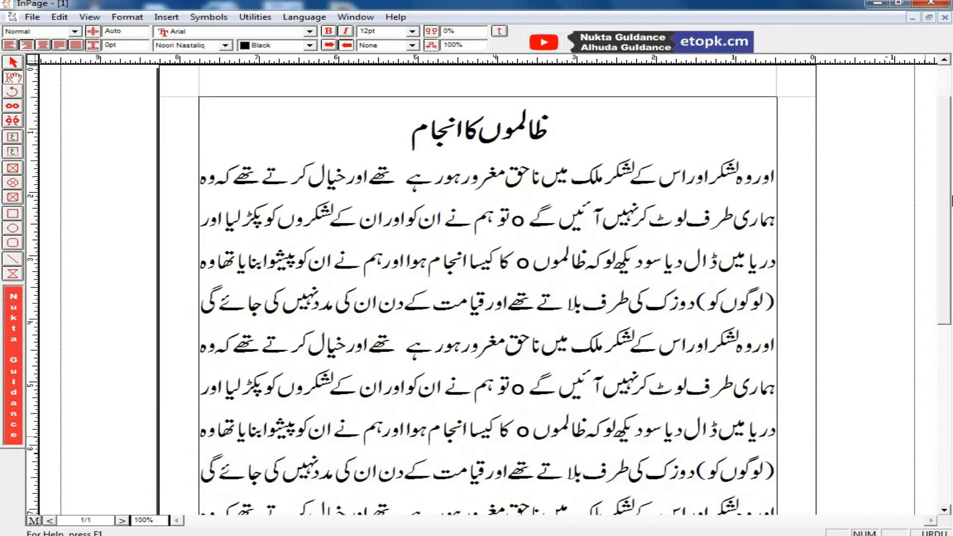
{"action": "scroll", "coordinate": [949, 223], "scroll_direction": "down", "scroll_amount": 2}
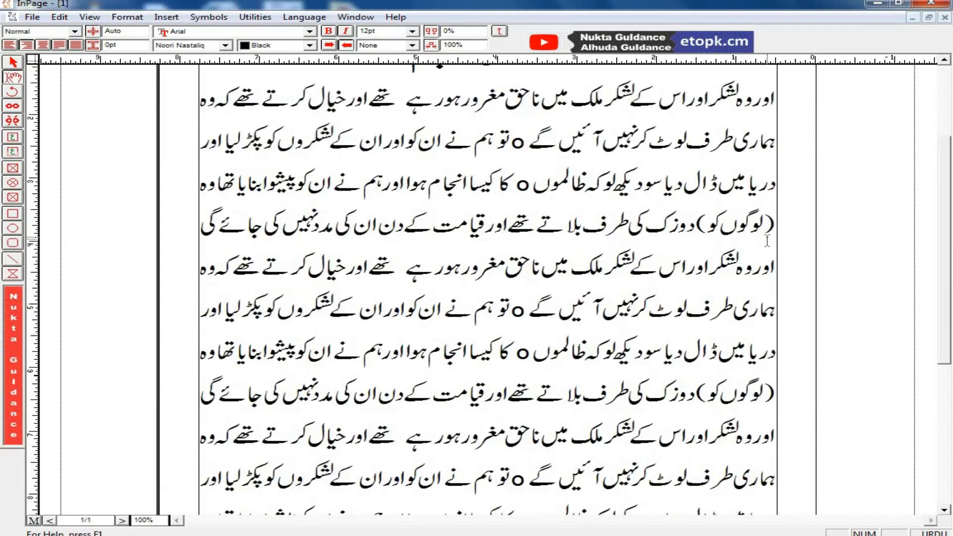
{"action": "left_click_drag", "start_coordinate": [772, 268], "coordinate": [206, 470]}
{"action": "right_click", "coordinate": [319, 287]}
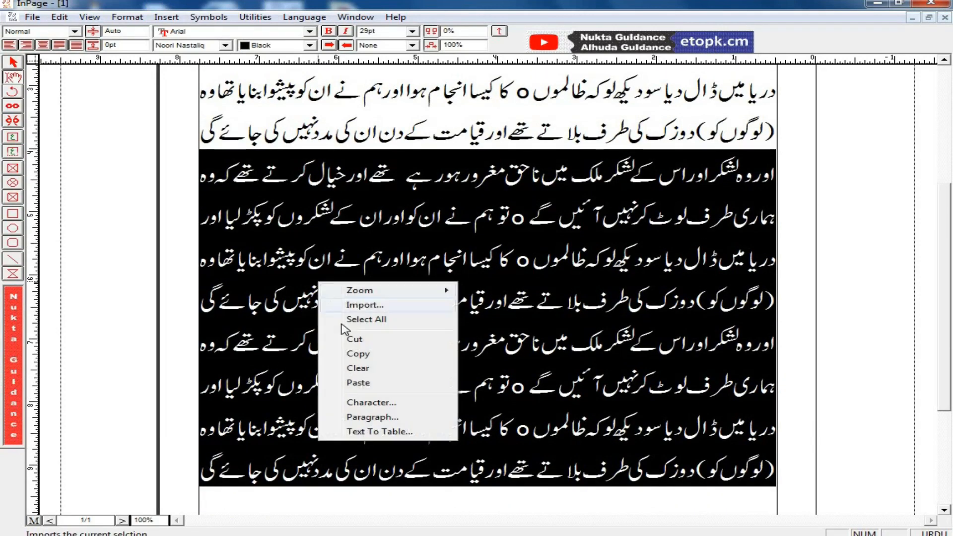
{"action": "left_click", "coordinate": [356, 359]}
Step: Close InPage, restart it from the desktop and maximize its window
{"action": "left_click", "coordinate": [936, 4]}
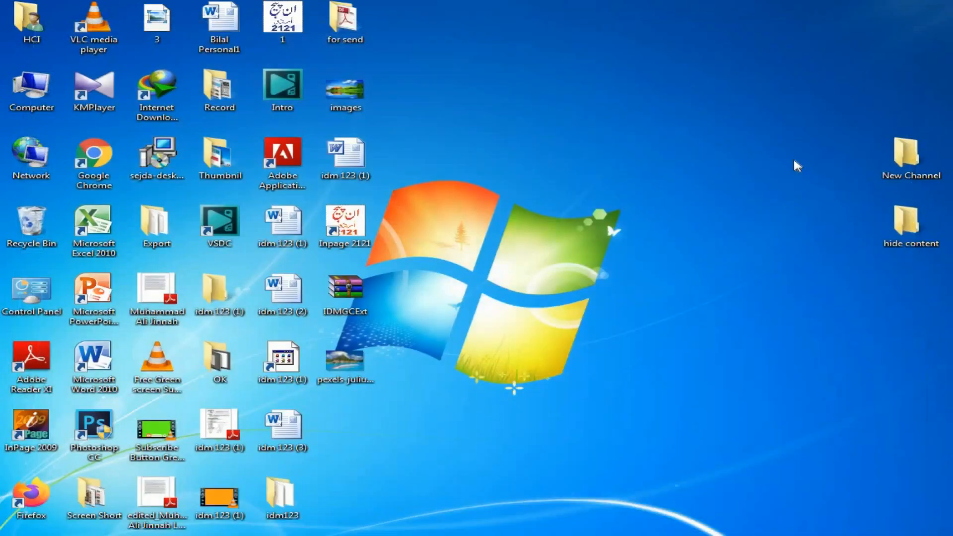
{"action": "double_click", "coordinate": [283, 23]}
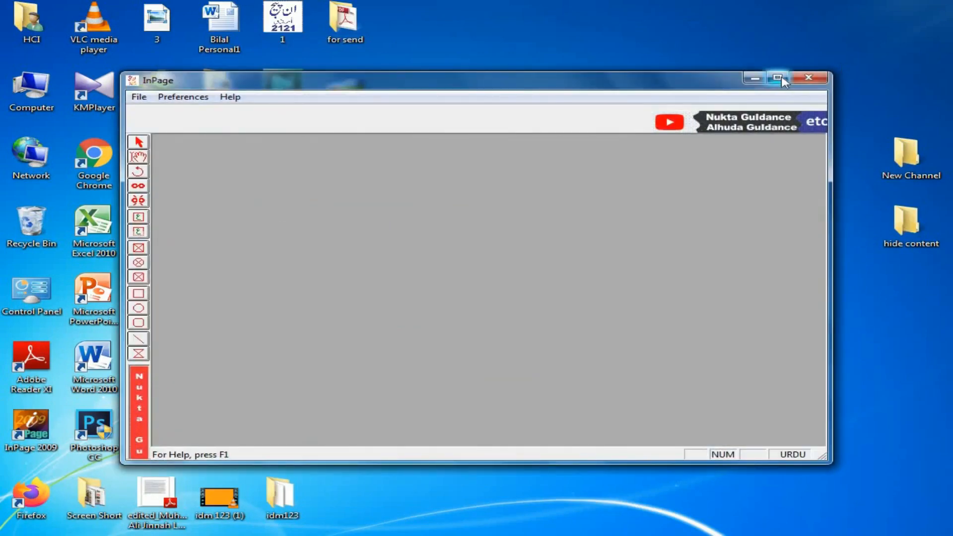
{"action": "double_click", "coordinate": [776, 79]}
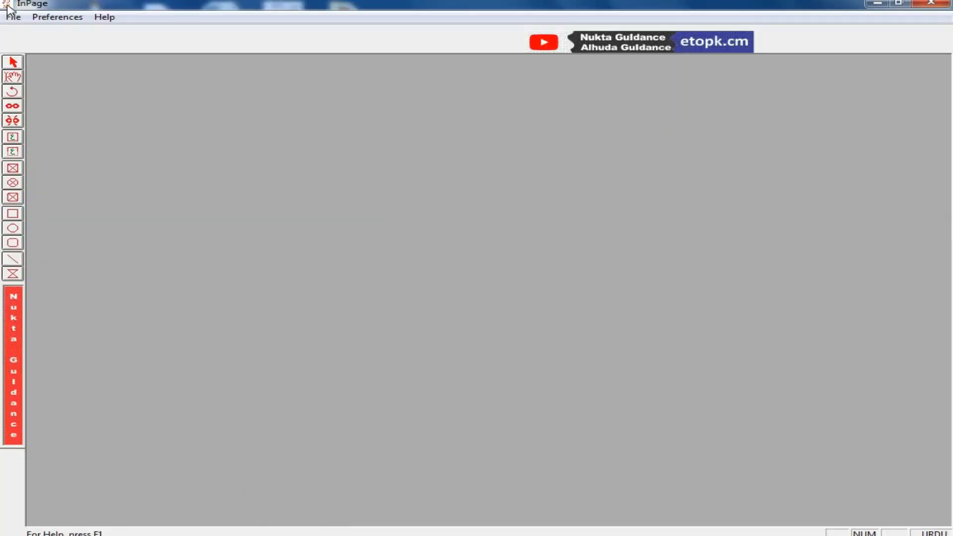
Step: Create a one-page A4 portrait document with 0.5" margins and one column, and paste the copied Urdu text into it
{"action": "left_click", "coordinate": [14, 17]}
{"action": "left_click", "coordinate": [40, 31]}
{"action": "left_click", "coordinate": [603, 230]}
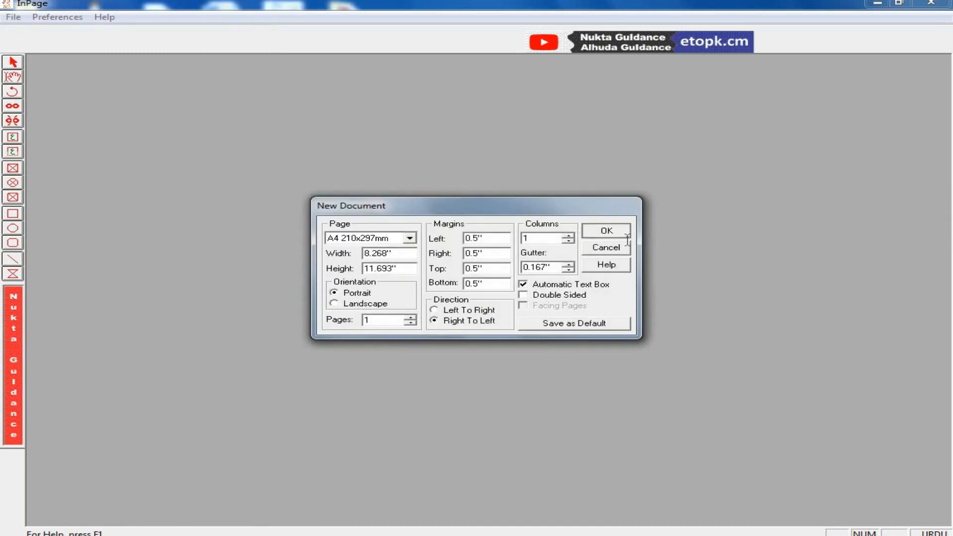
{"action": "right_click", "coordinate": [625, 145]}
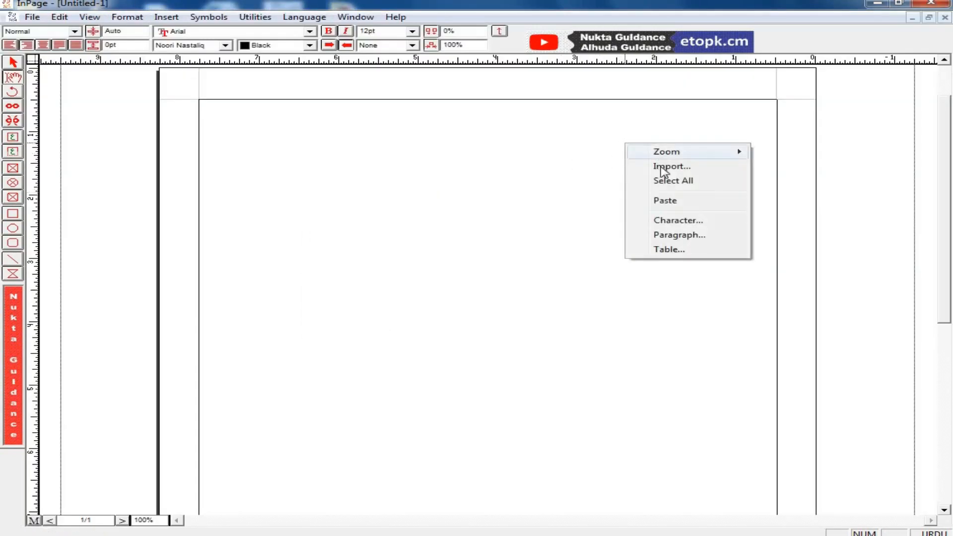
{"action": "left_click", "coordinate": [660, 199]}
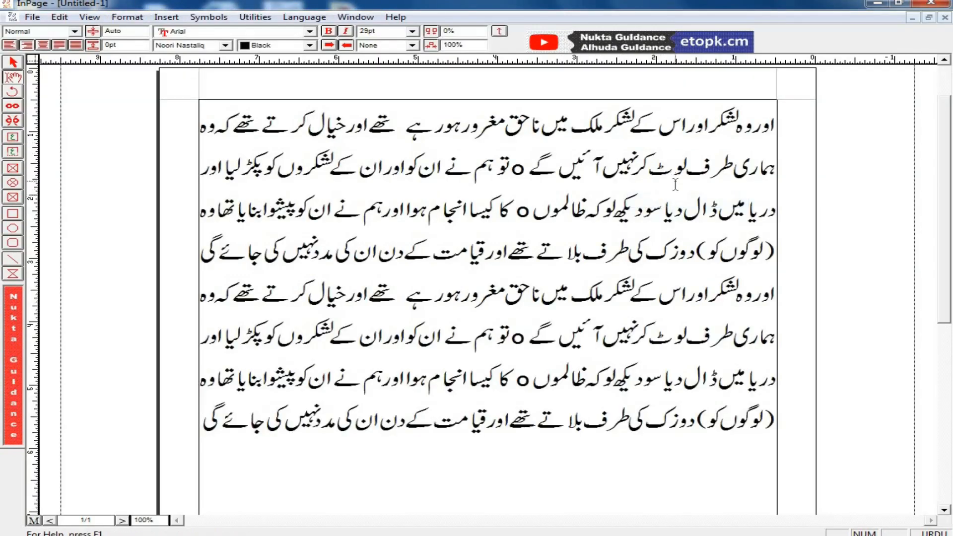
Step: Save the document to the Desktop as an InPage file named 44
{"action": "left_click", "coordinate": [34, 18]}
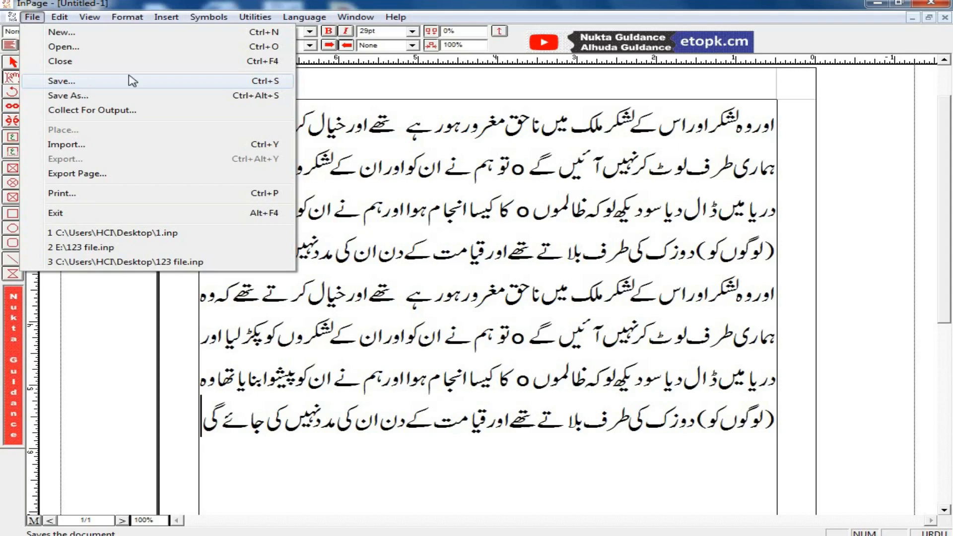
{"action": "left_click", "coordinate": [259, 81]}
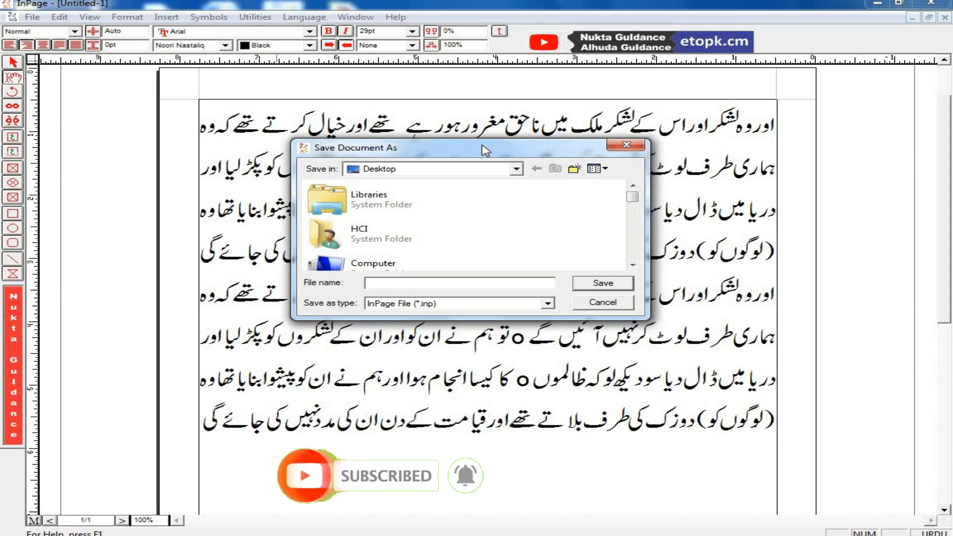
{"action": "type", "text": "44"}
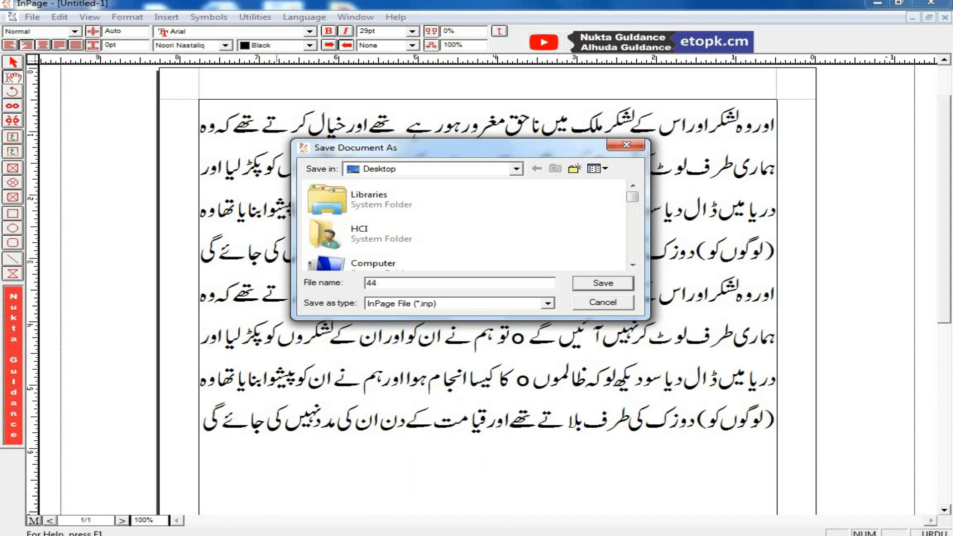
{"action": "left_click", "coordinate": [412, 169]}
{"action": "left_click", "coordinate": [394, 171]}
{"action": "left_click", "coordinate": [602, 285]}
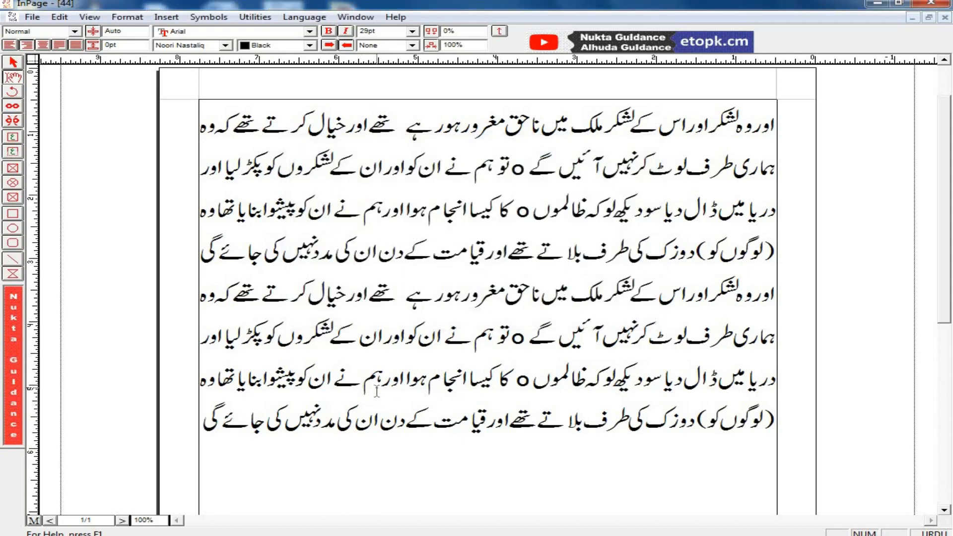
Step: Delete the last line of Urdu text in document 44
{"action": "key", "text": "Return"}
{"action": "type", "text": "م"}
{"action": "key", "text": "BackSpace"}
{"action": "left_click_drag", "start_coordinate": [205, 417], "coordinate": [778, 405]}
{"action": "key", "text": "BackSpace"}
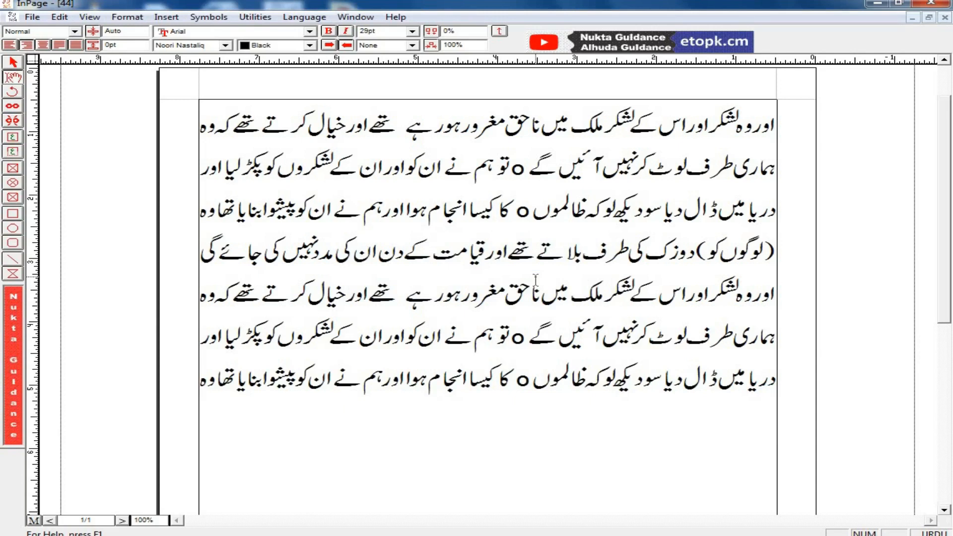
{"action": "type", "text": "چدسشقچدسفدسفسد"}
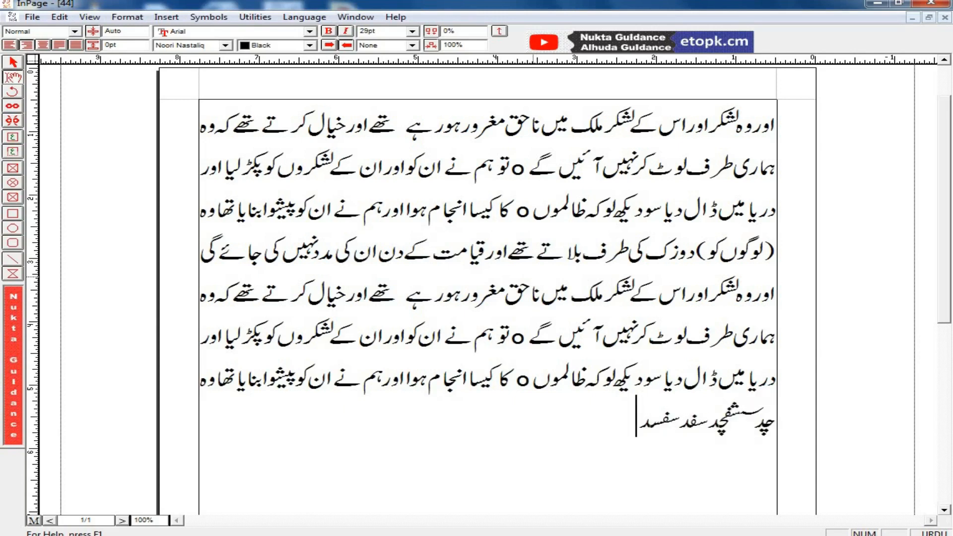
{"action": "left_click_drag", "start_coordinate": [574, 408], "coordinate": [795, 425]}
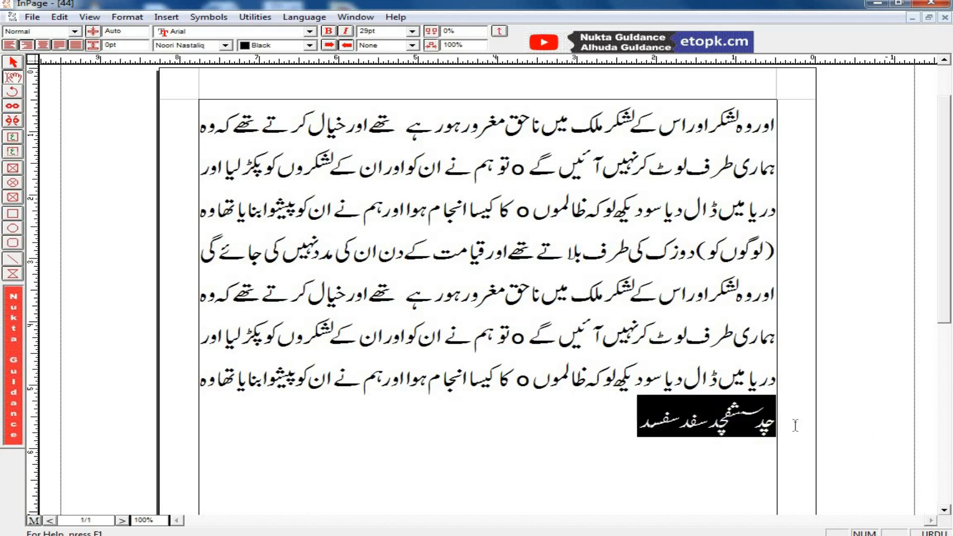
{"action": "key", "text": "Delete"}
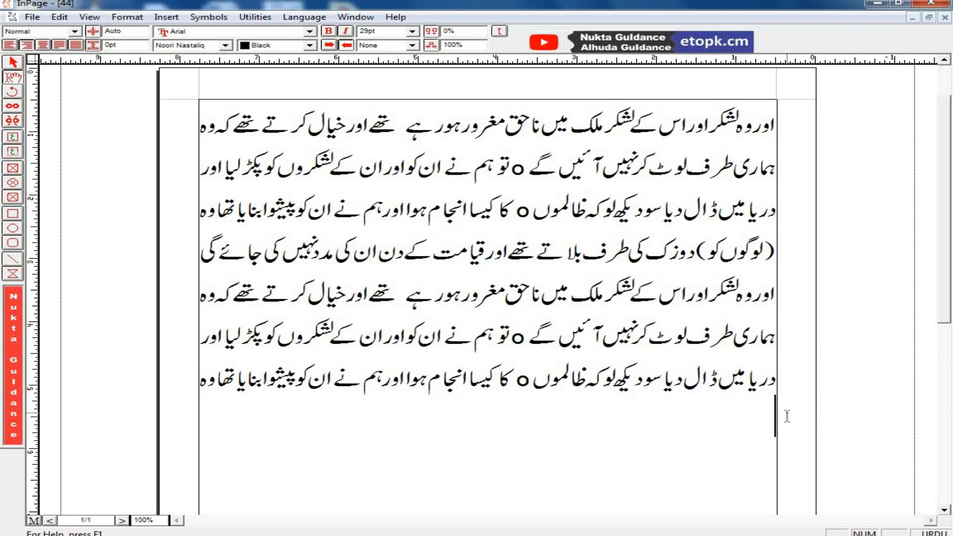
Step: Close InPage and save the changes to document 44
{"action": "left_click", "coordinate": [938, 3]}
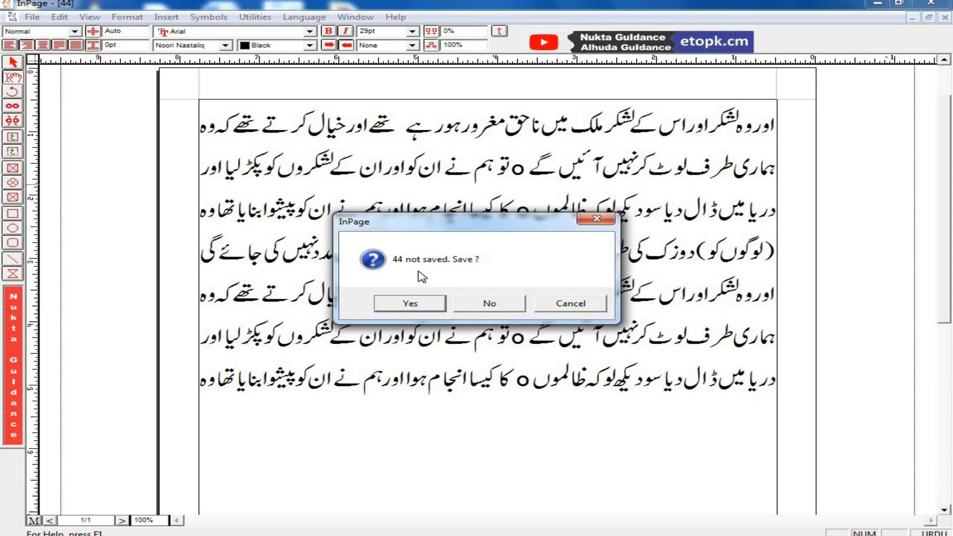
{"action": "left_click", "coordinate": [431, 304]}
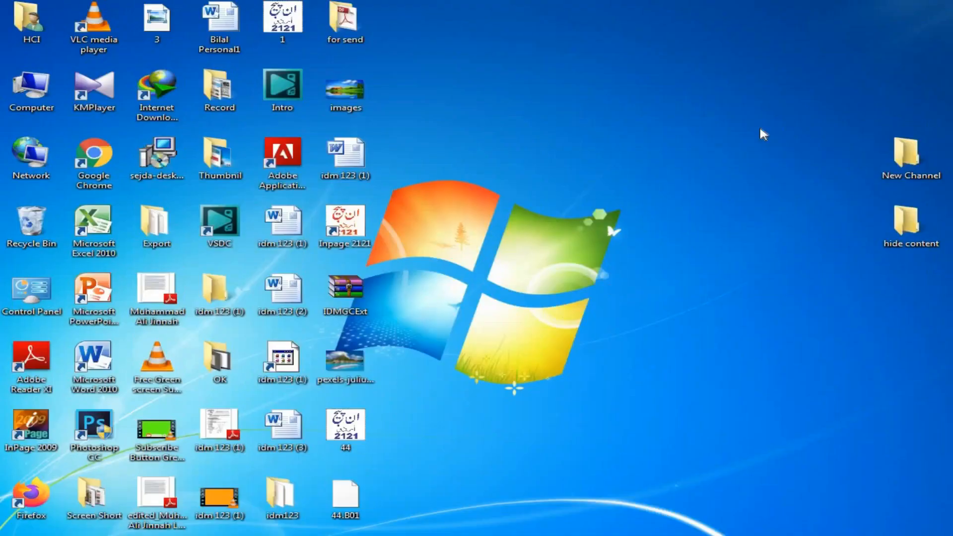
Step: Move file 44 to an empty area of the desktop and reopen it in a maximized InPage window
{"action": "left_click_drag", "start_coordinate": [345, 426], "coordinate": [722, 87]}
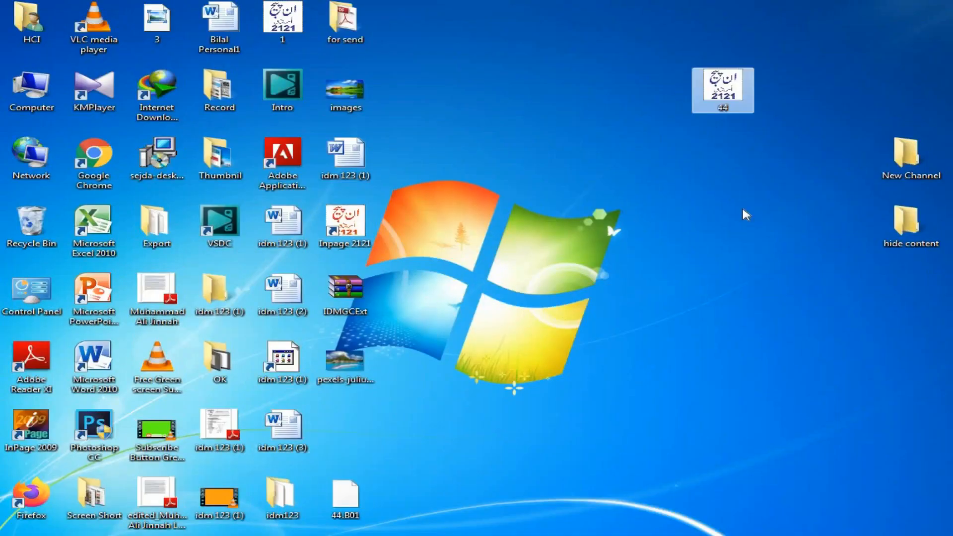
{"action": "double_click", "coordinate": [741, 89]}
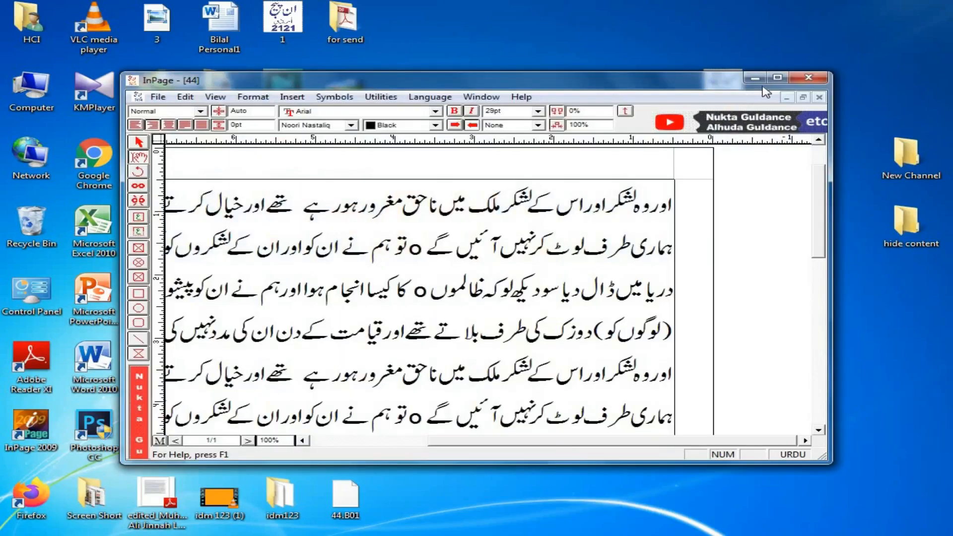
{"action": "left_click", "coordinate": [777, 78]}
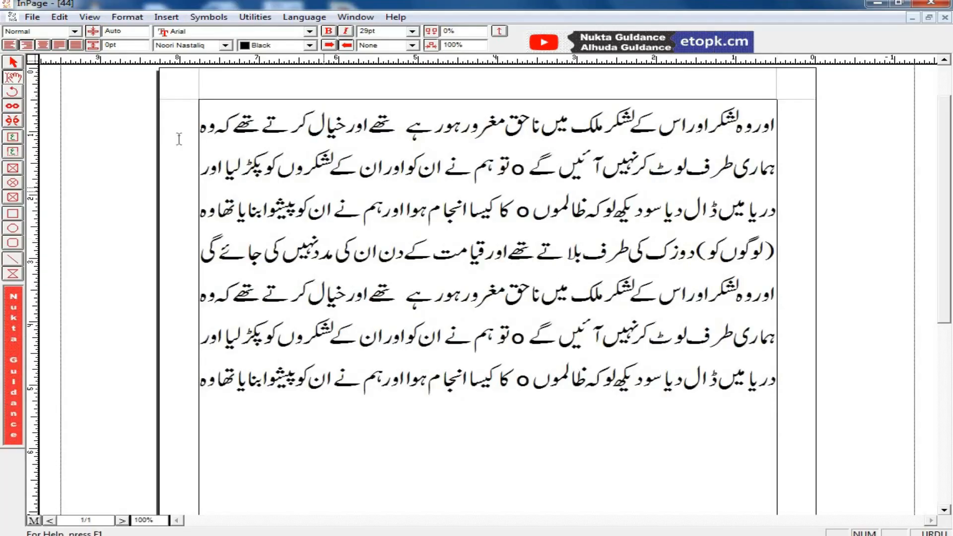
Step: Save a copy of the document to Local Disk (E:) as an InPage file named 55
{"action": "left_click", "coordinate": [360, 236]}
{"action": "left_click", "coordinate": [32, 17]}
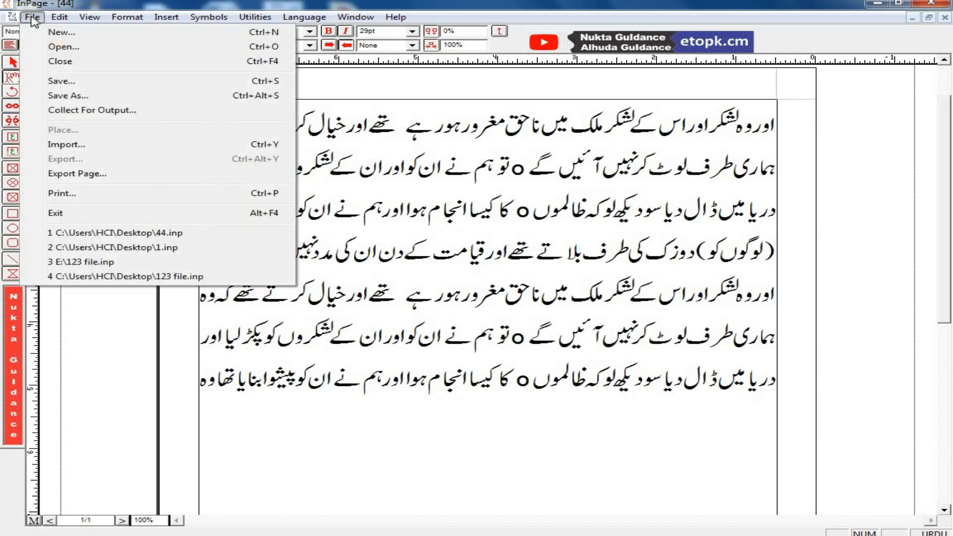
{"action": "left_click", "coordinate": [106, 95]}
{"action": "left_click_drag", "start_coordinate": [485, 195], "coordinate": [484, 169]}
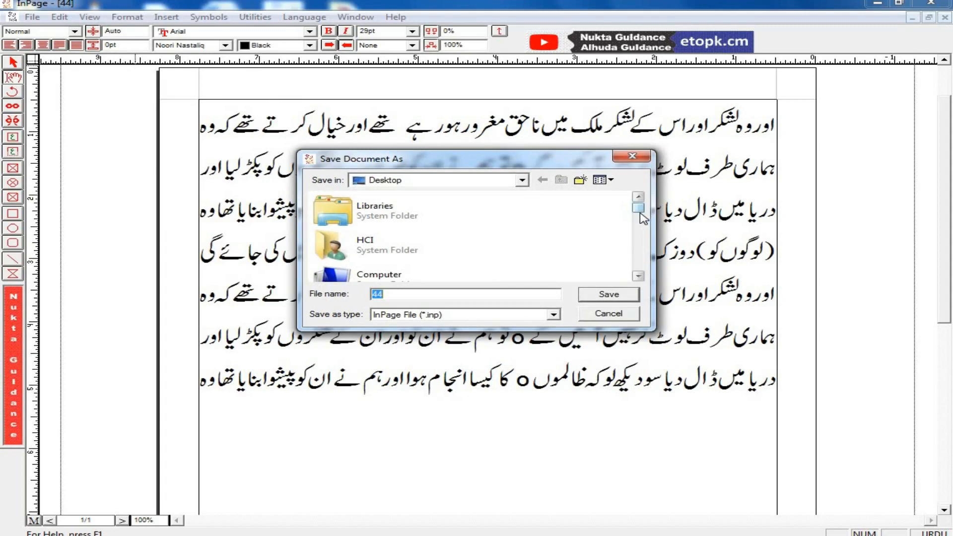
{"action": "scroll", "coordinate": [640, 211], "scroll_direction": "down", "scroll_amount": 2}
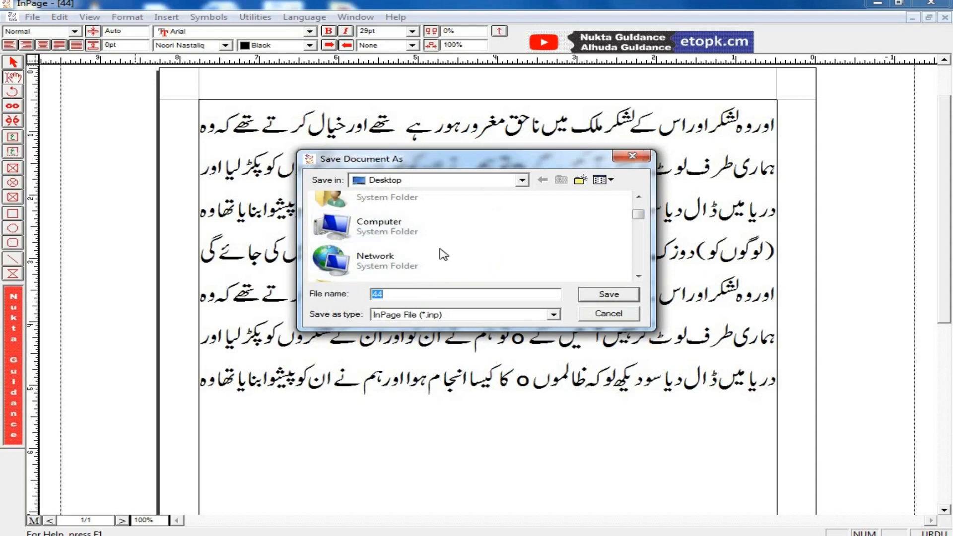
{"action": "double_click", "coordinate": [410, 231]}
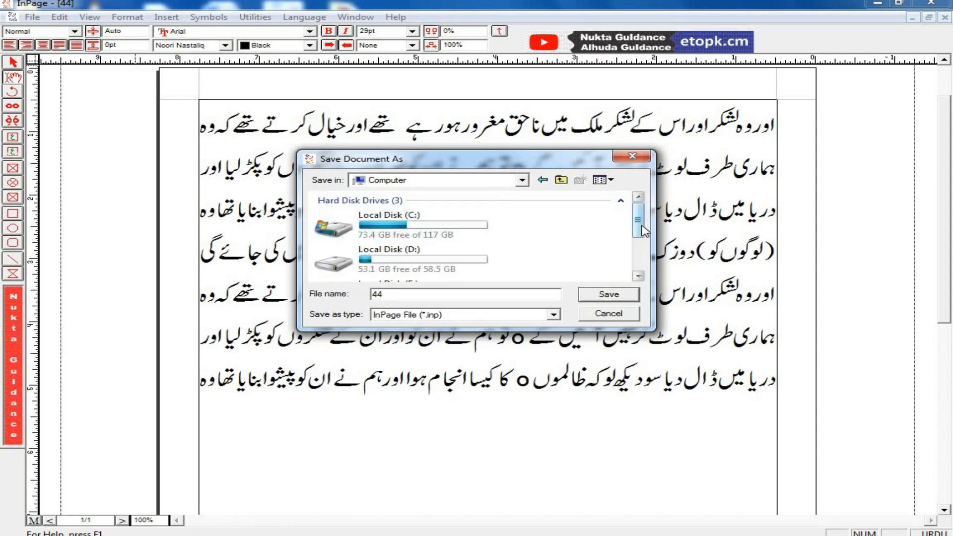
{"action": "left_click_drag", "start_coordinate": [643, 230], "coordinate": [640, 256]}
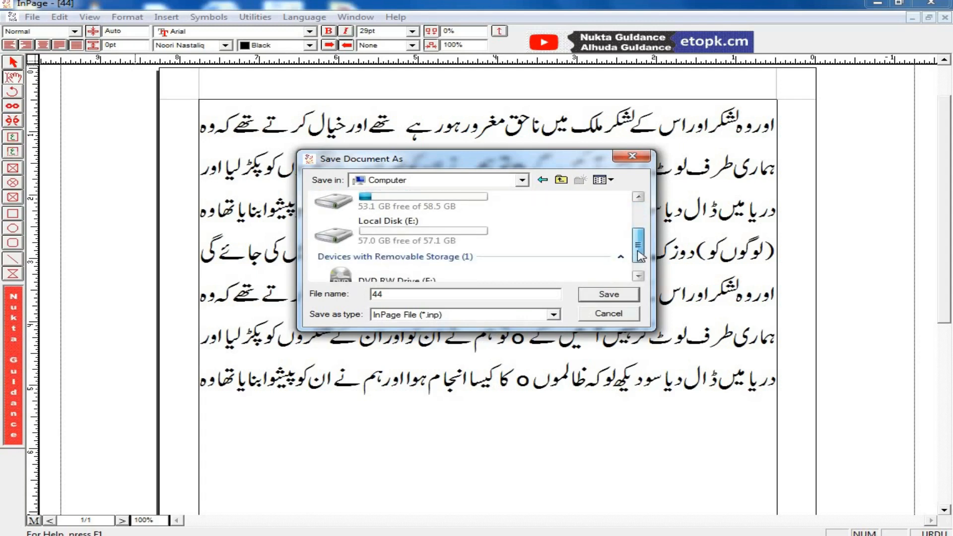
{"action": "double_click", "coordinate": [423, 240]}
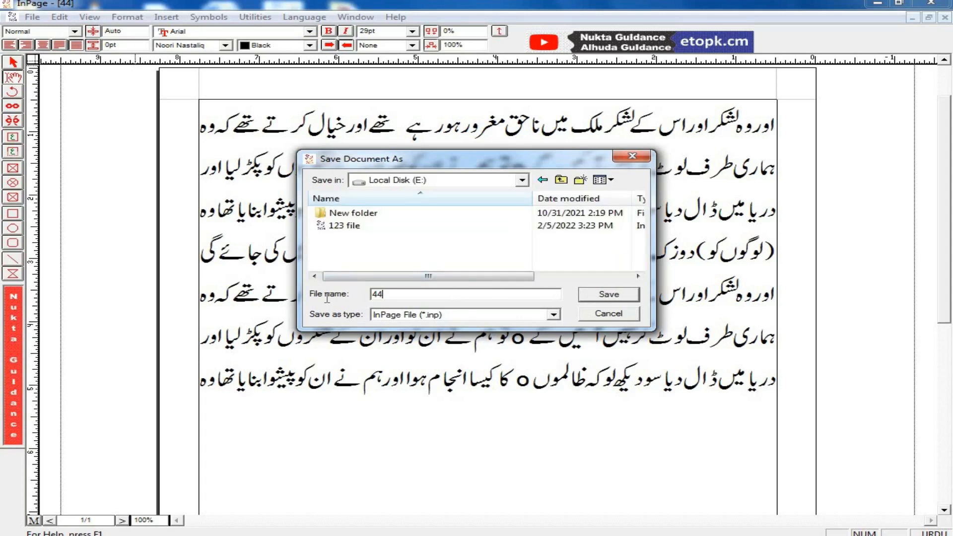
{"action": "key", "text": "ctrl+a"}
{"action": "type", "text": "55"}
{"action": "left_click", "coordinate": [627, 296]}
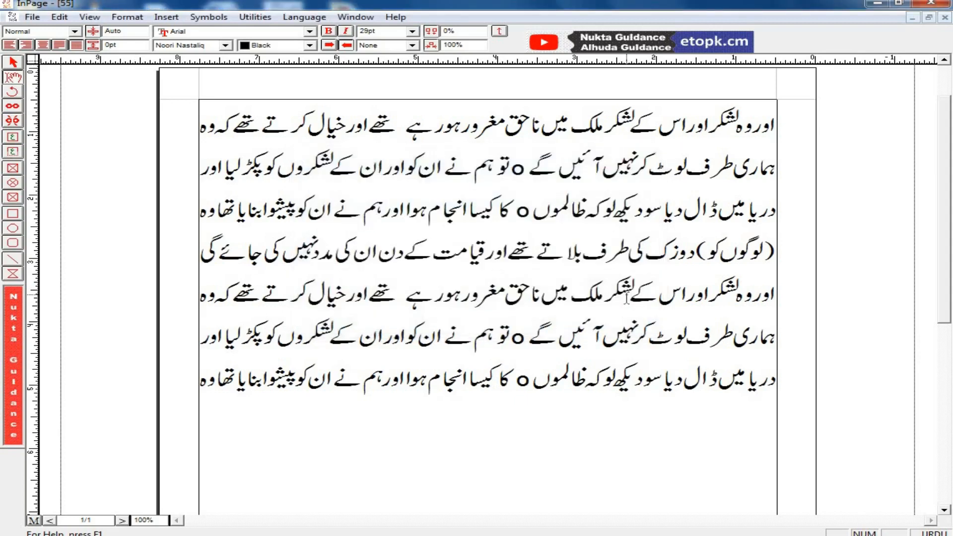
Step: Close InPage and reopen file 55 from Local Disk (E:) through the Computer window
{"action": "left_click", "coordinate": [944, 18]}
{"action": "left_click", "coordinate": [931, 3]}
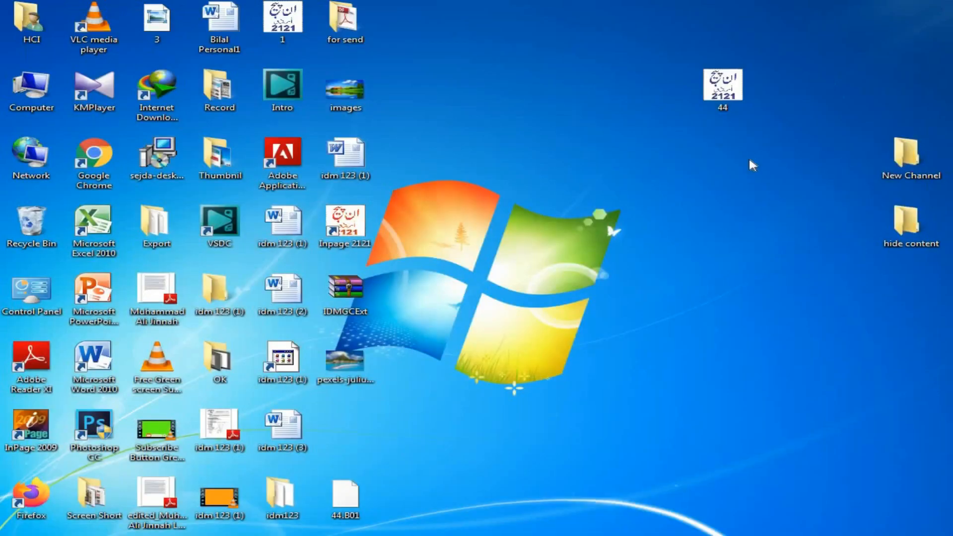
{"action": "double_click", "coordinate": [24, 89]}
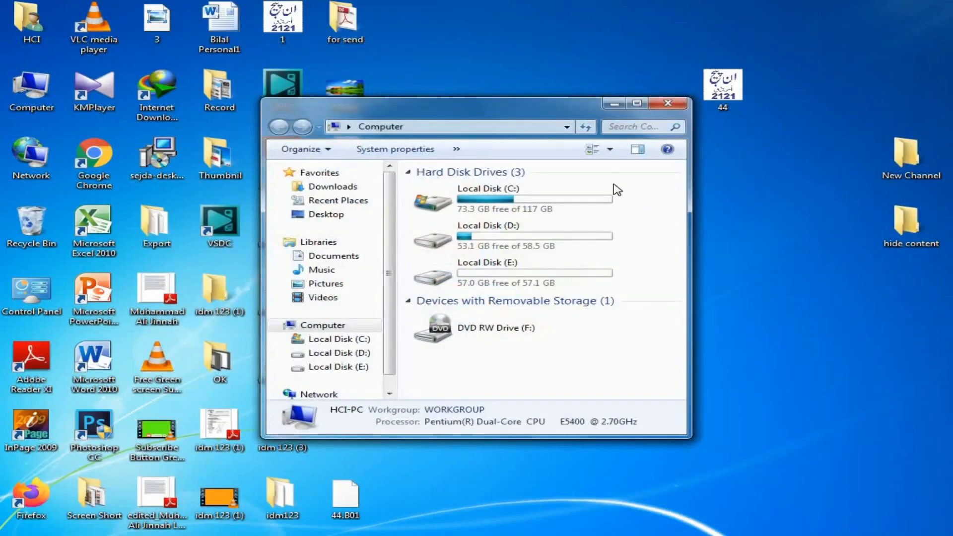
{"action": "left_click", "coordinate": [636, 102]}
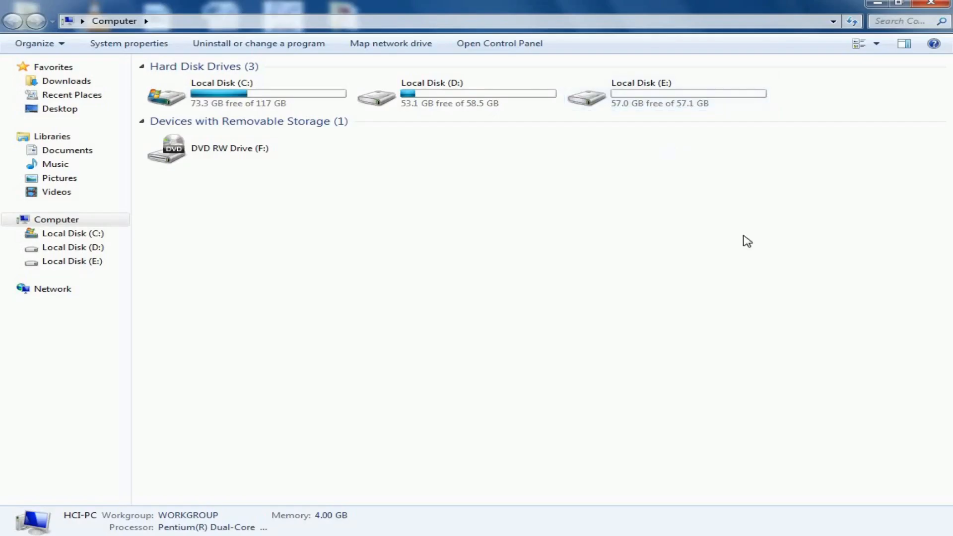
{"action": "double_click", "coordinate": [651, 100]}
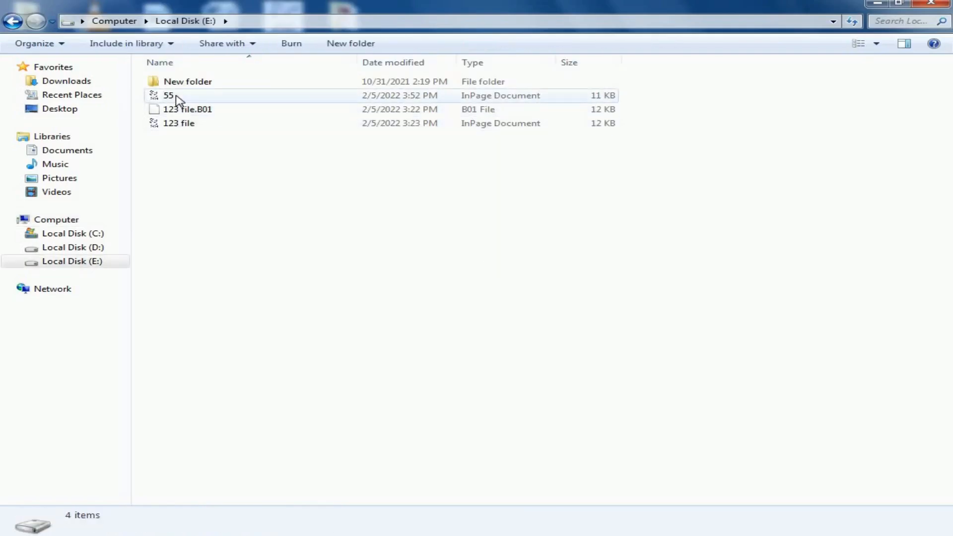
{"action": "double_click", "coordinate": [169, 95]}
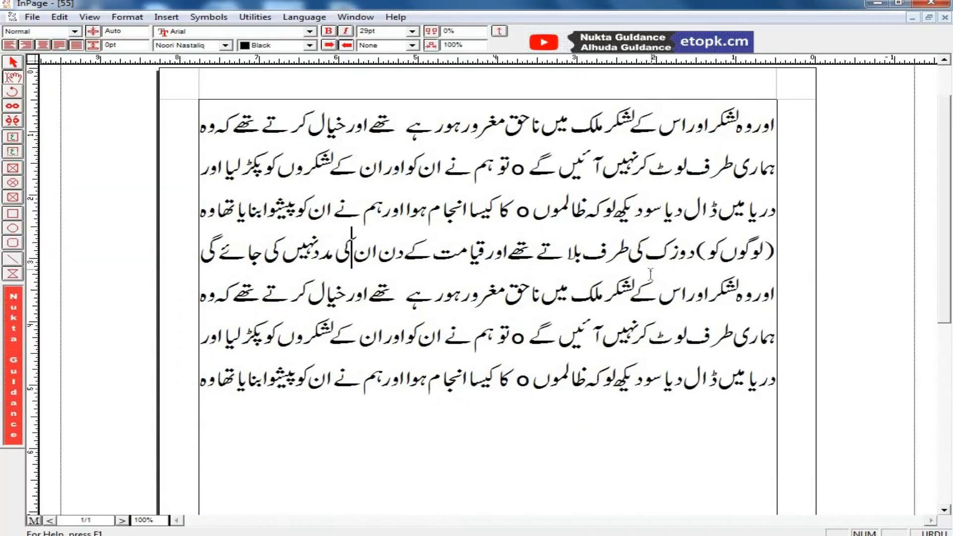
{"action": "left_click", "coordinate": [32, 18]}
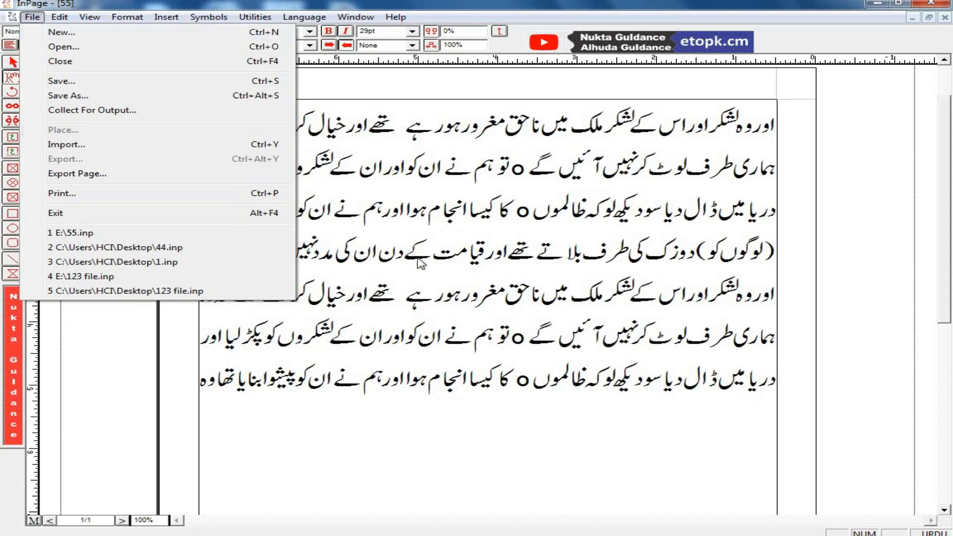
{"action": "left_click", "coordinate": [469, 256]}
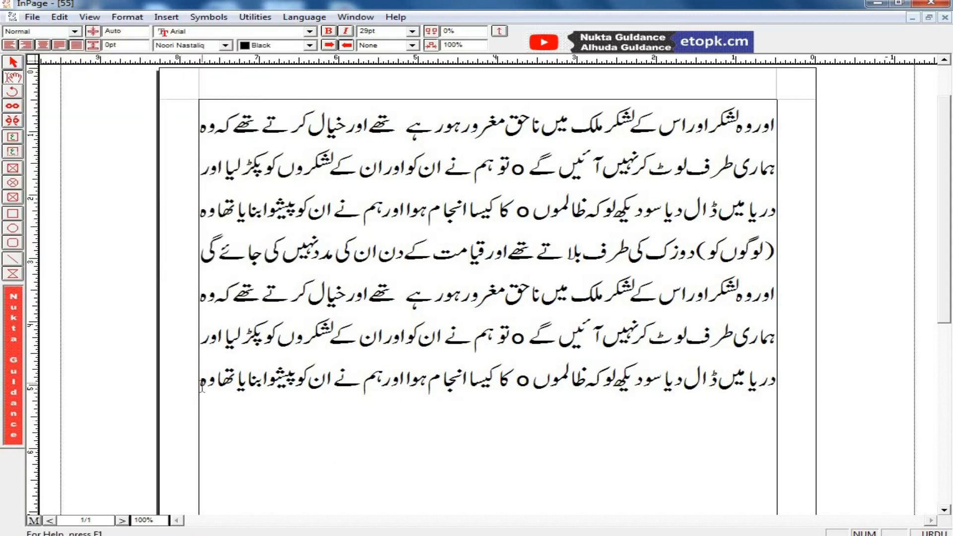
{"action": "left_click_drag", "start_coordinate": [202, 383], "coordinate": [825, 131]}
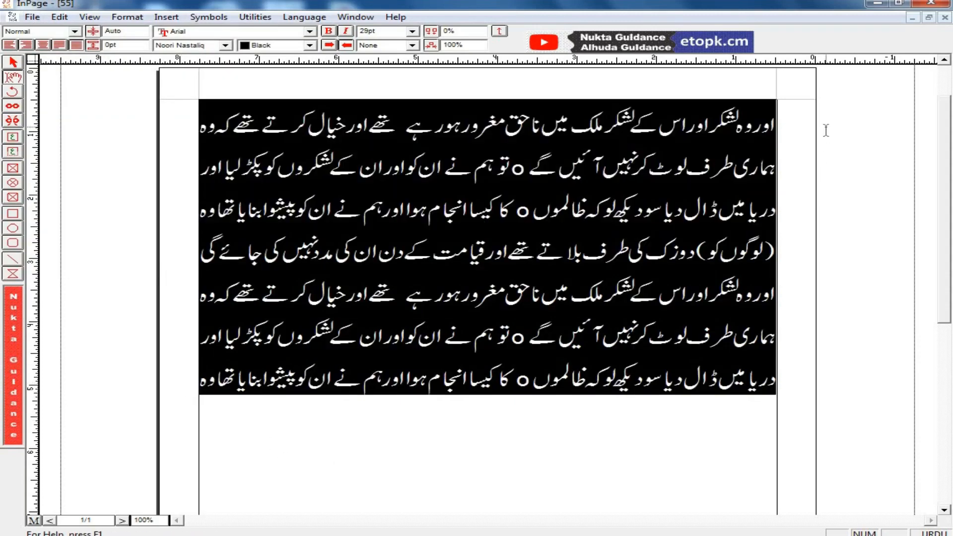
{"action": "left_click", "coordinate": [507, 201]}
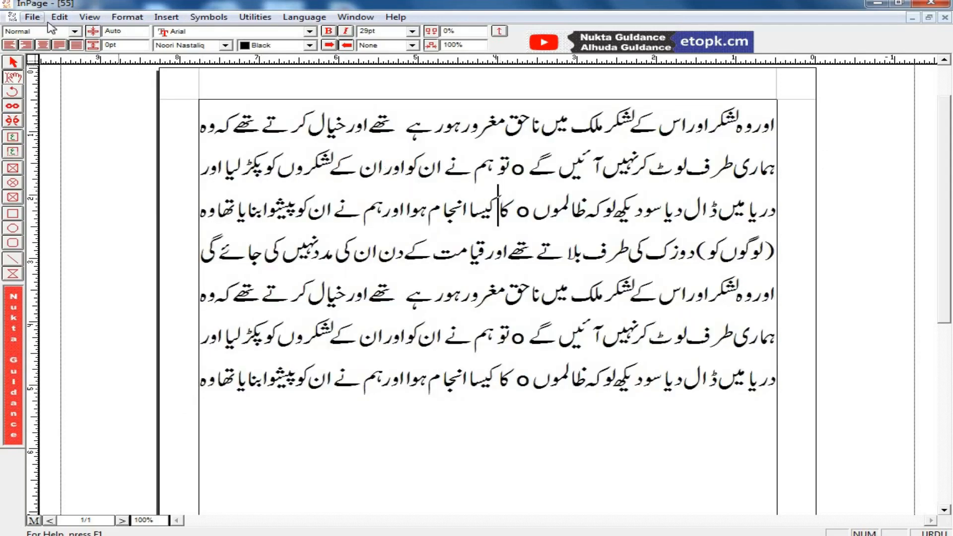
{"action": "left_click", "coordinate": [32, 18]}
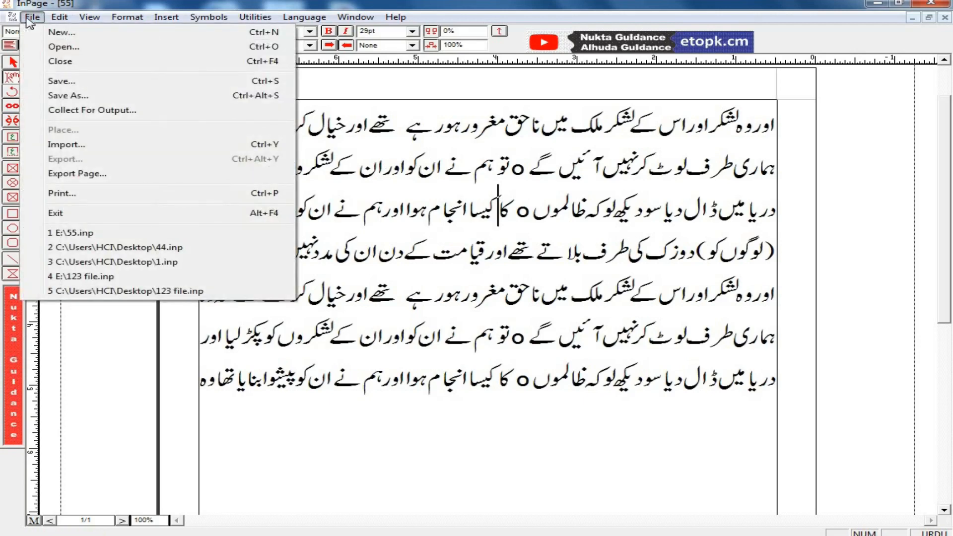
{"action": "left_click", "coordinate": [2, 64]}
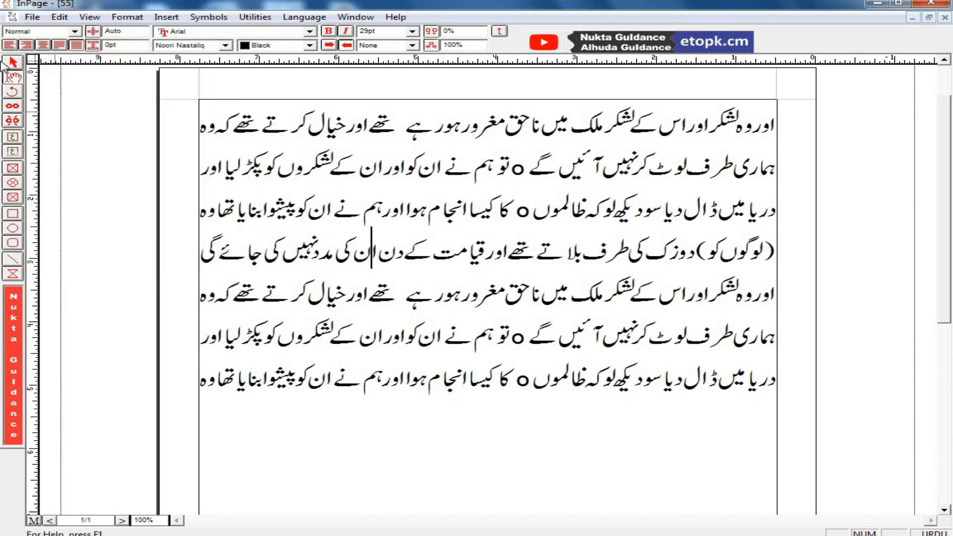
Step: Place the pexels JPEG picture from the Desktop on the page, with its corner at about X 3.7" and Y 1.6"
{"action": "left_click", "coordinate": [14, 63]}
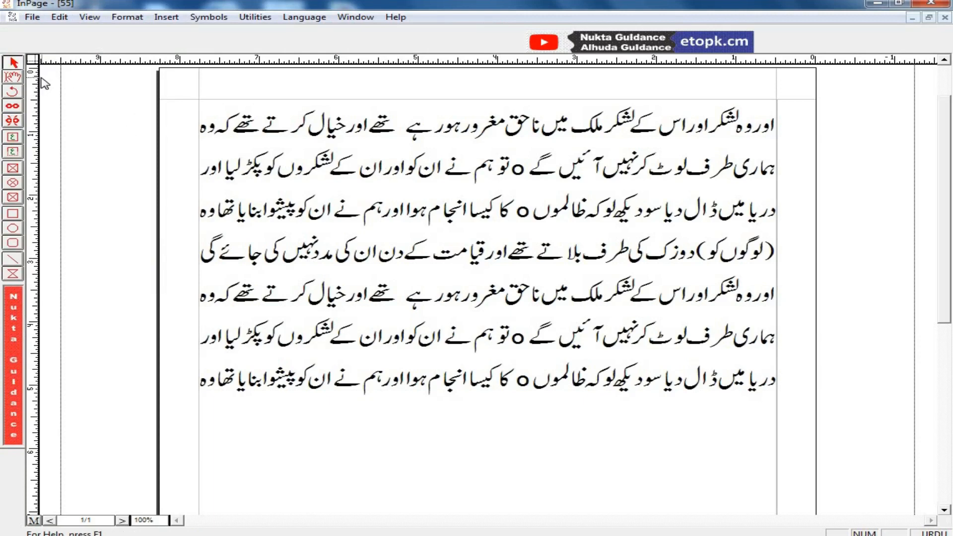
{"action": "left_click", "coordinate": [371, 191]}
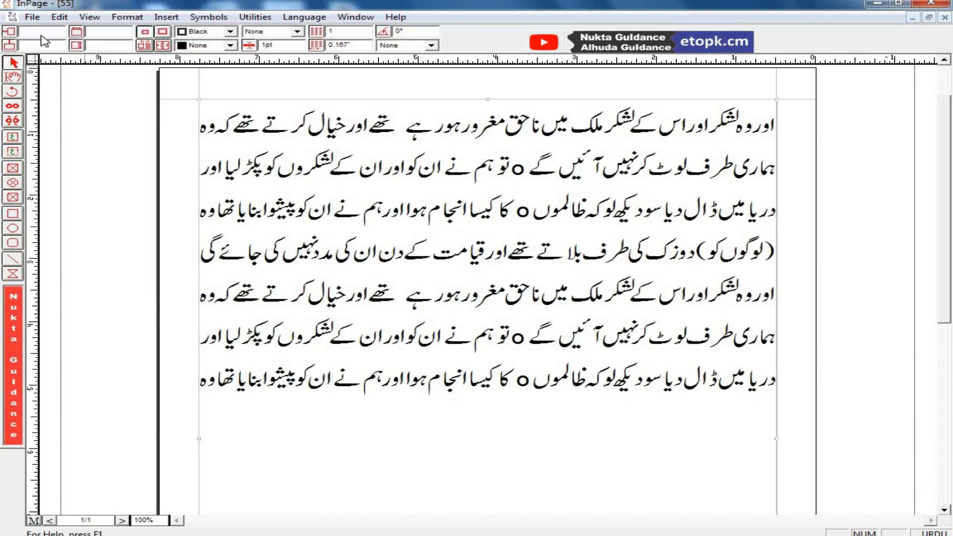
{"action": "left_click", "coordinate": [32, 18]}
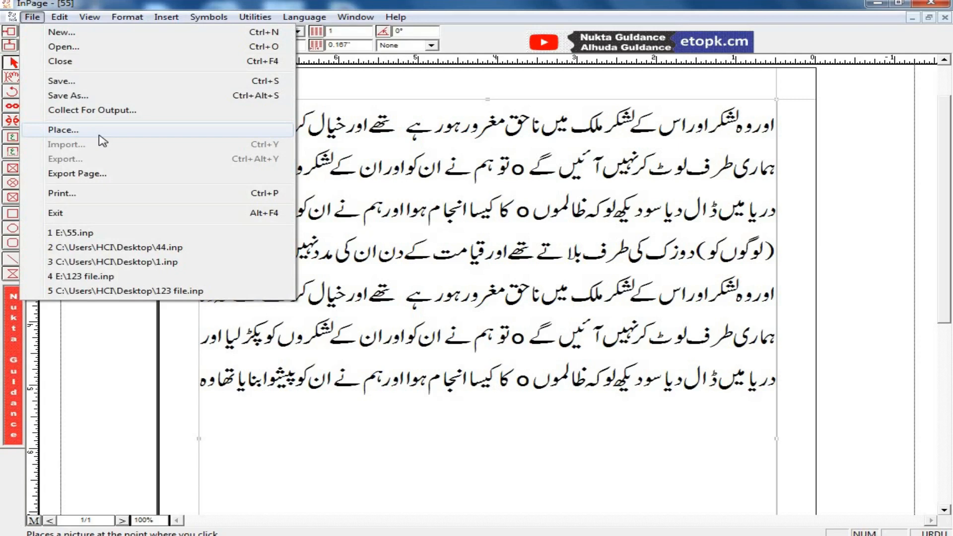
{"action": "left_click", "coordinate": [65, 130]}
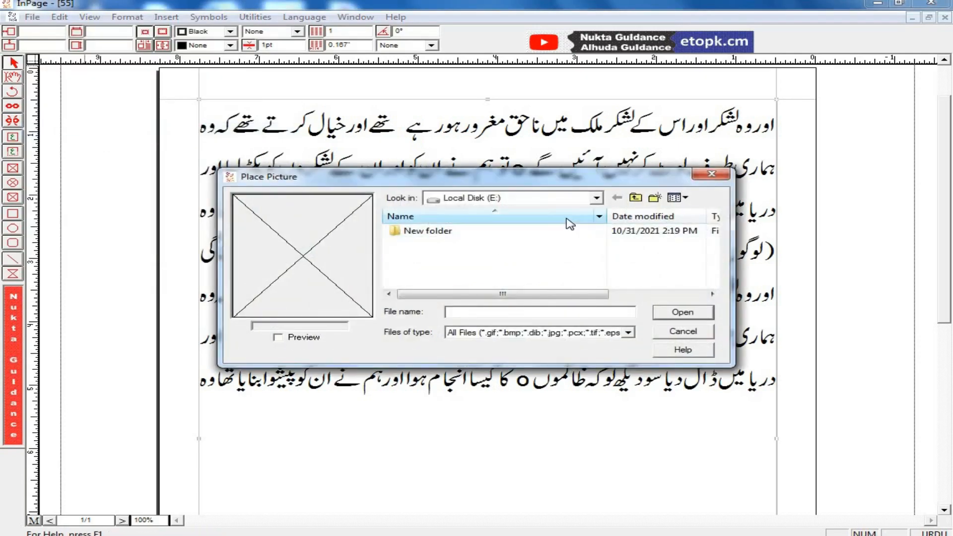
{"action": "left_click", "coordinate": [596, 198]}
{"action": "left_click", "coordinate": [454, 209]}
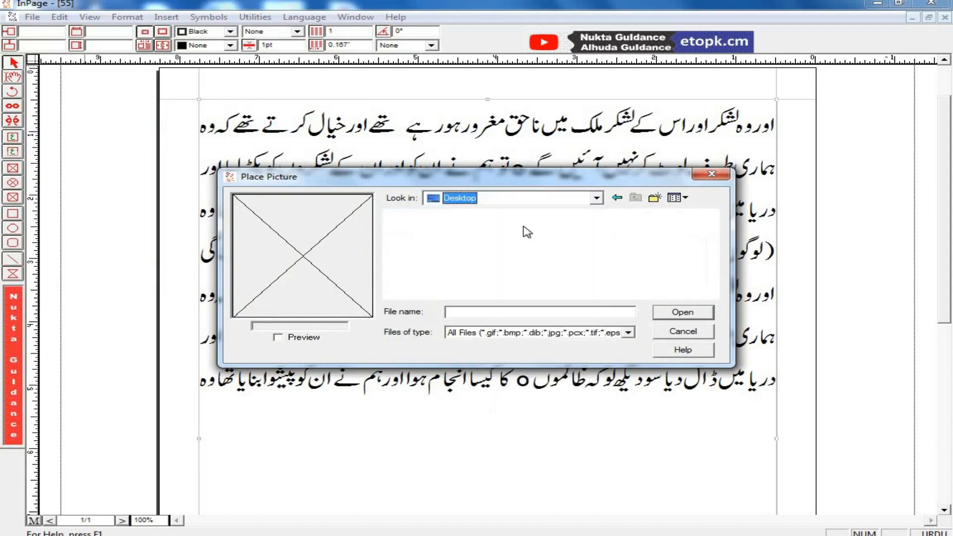
{"action": "scroll", "coordinate": [450, 278], "scroll_direction": "down", "scroll_amount": 5}
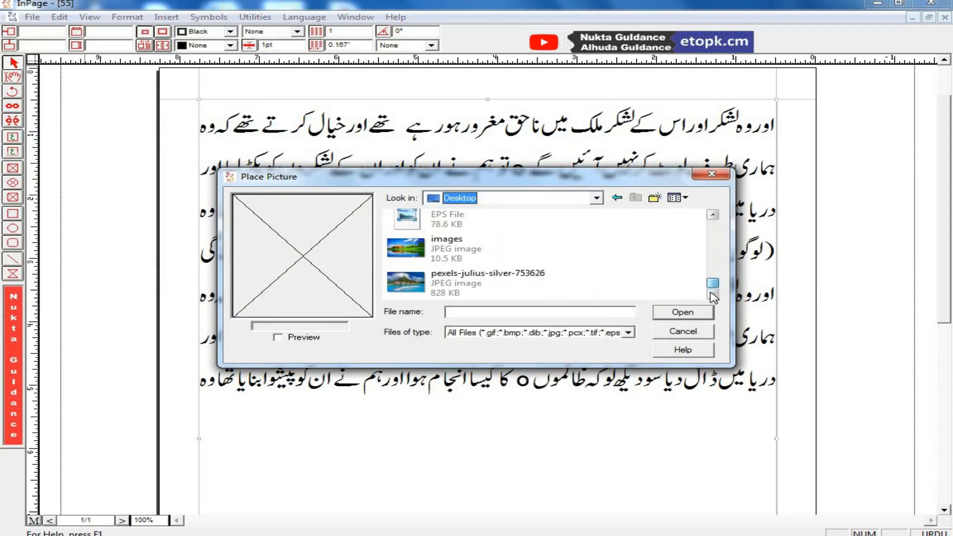
{"action": "double_click", "coordinate": [449, 283]}
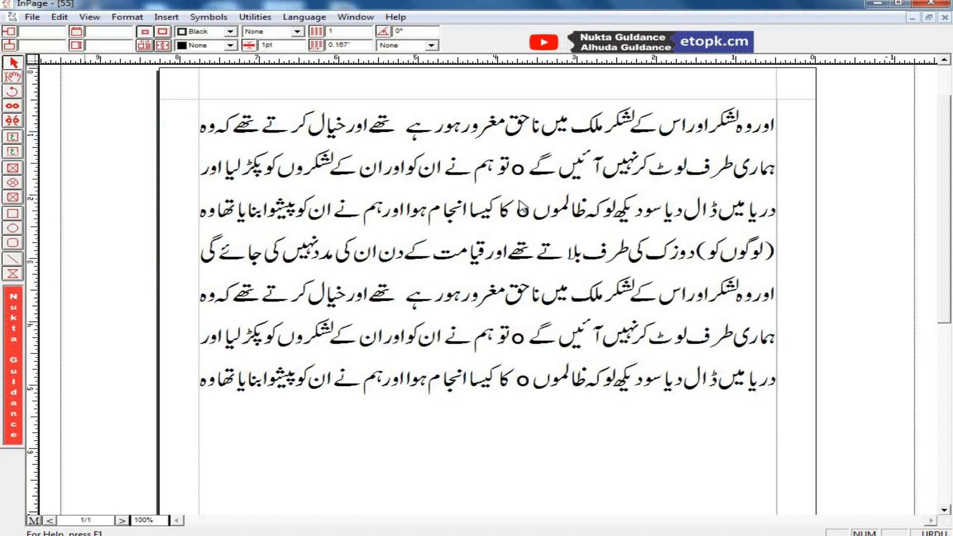
{"action": "left_click_drag", "start_coordinate": [518, 200], "coordinate": [524, 170]}
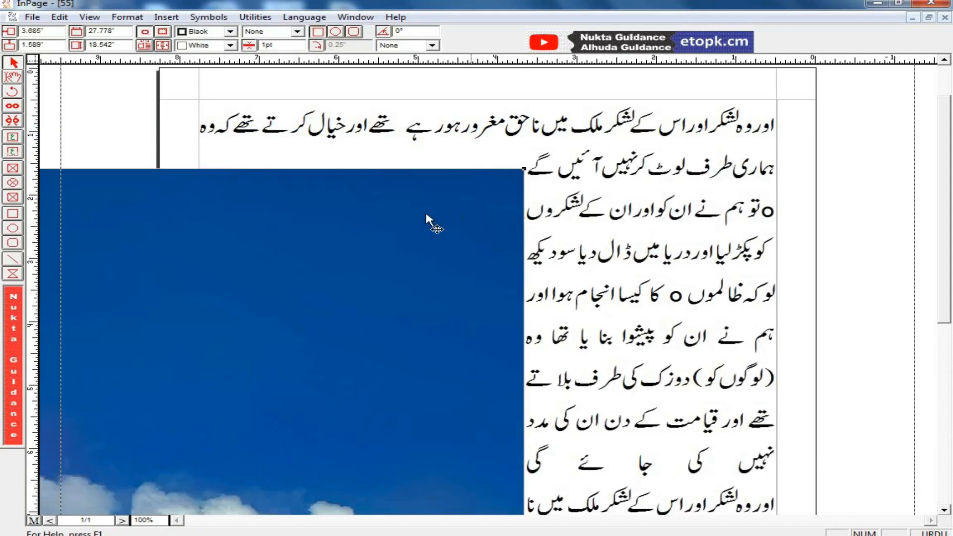
Step: Reposition the oversized picture several times, ending with its corner at about X -18.27 in and Y -0.98 in
{"action": "left_click_drag", "start_coordinate": [354, 241], "coordinate": [595, 247]}
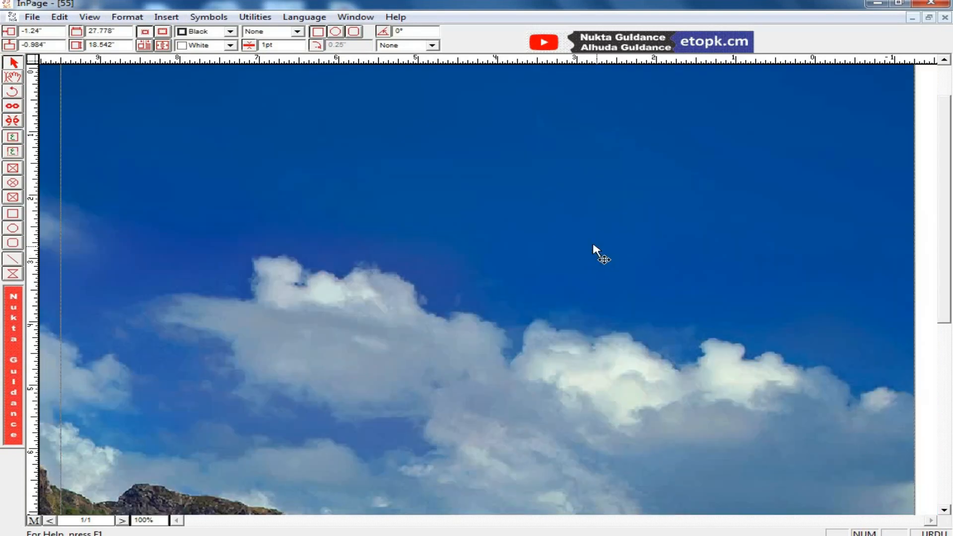
{"action": "key", "text": "ctrl+z"}
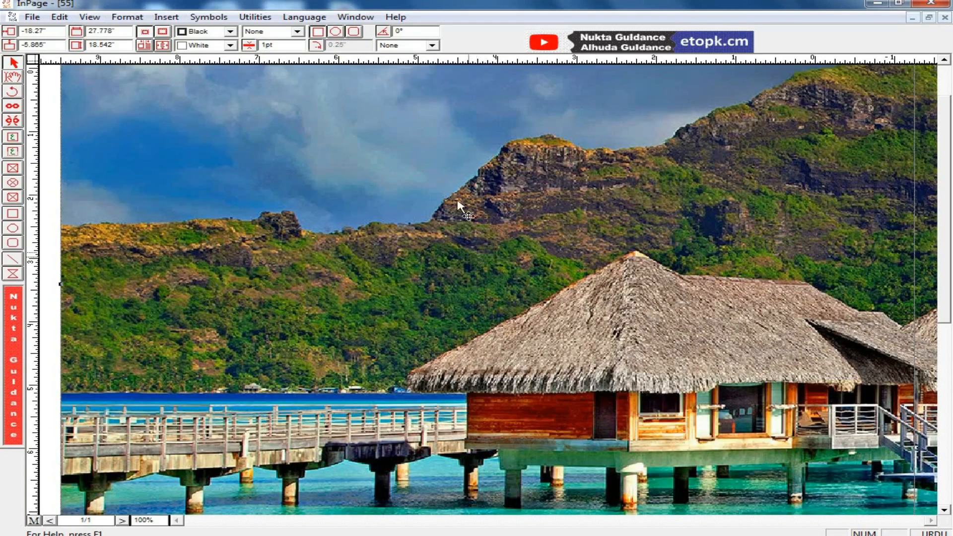
{"action": "key", "text": "ctrl+y"}
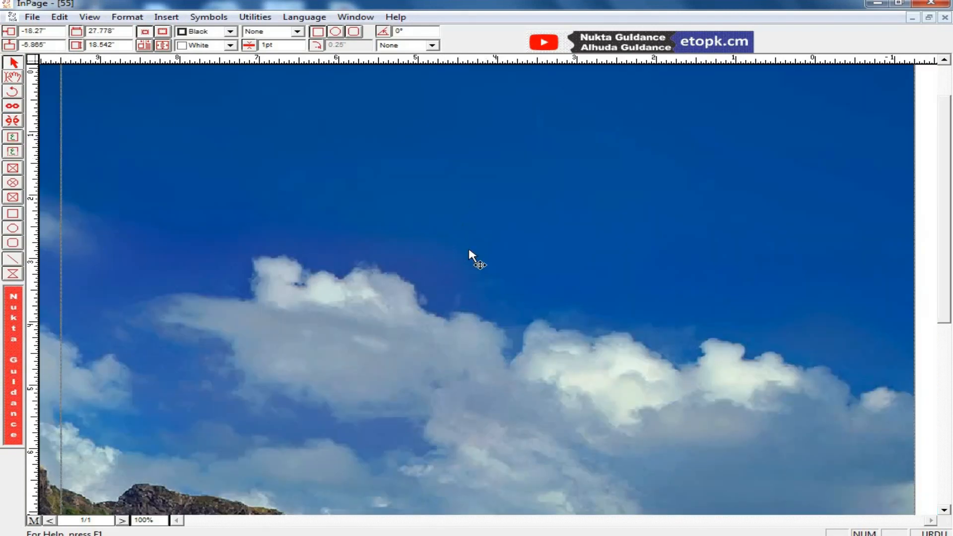
{"action": "key", "text": "ctrl+z"}
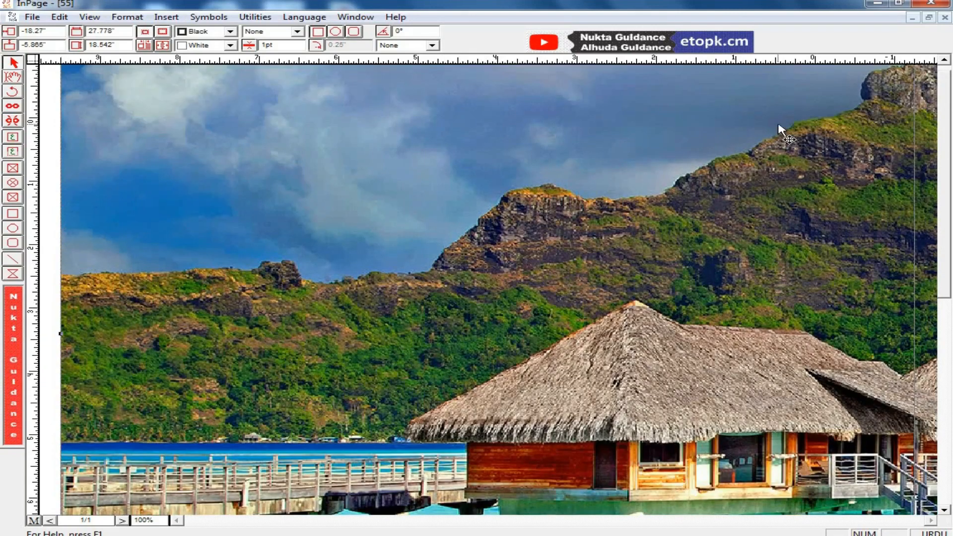
{"action": "key", "text": "ctrl+y"}
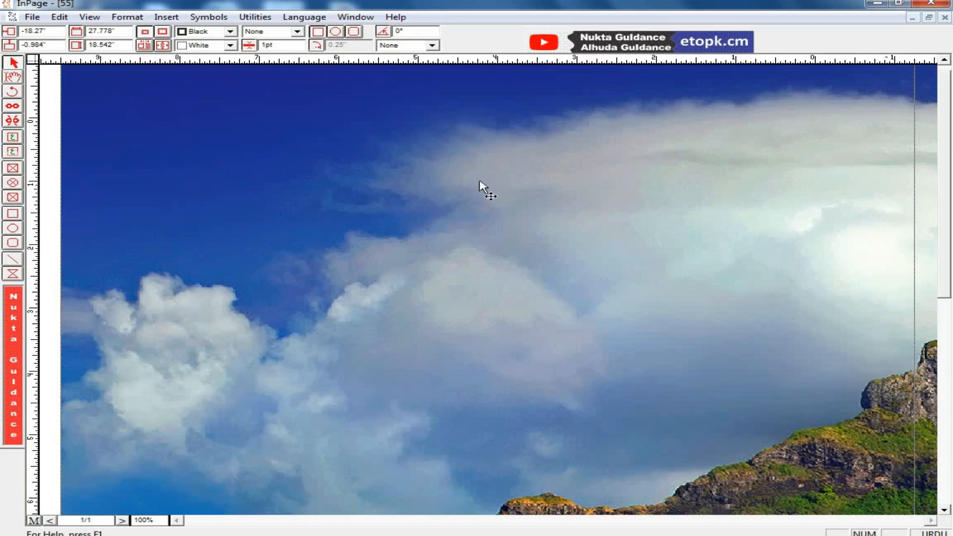
{"action": "key", "text": "ctrl+z"}
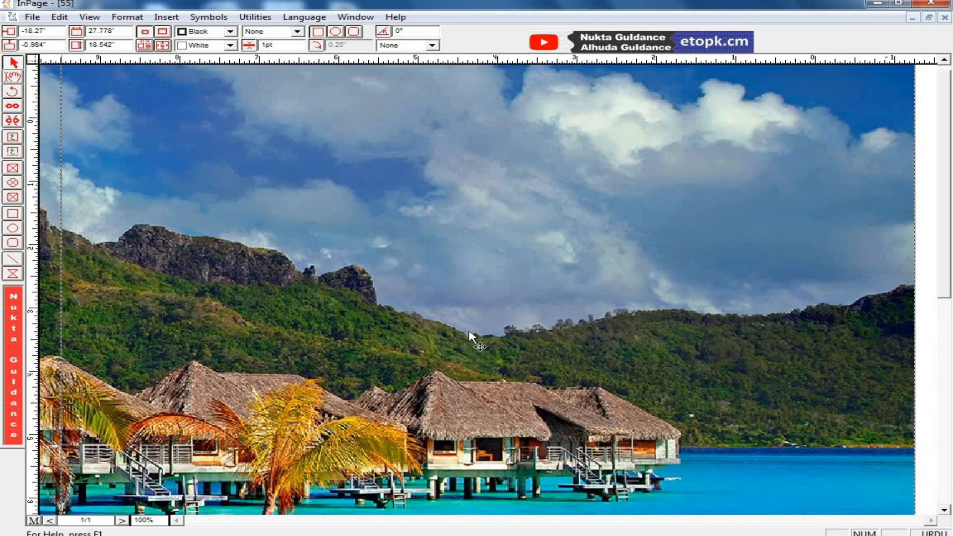
{"action": "key", "text": "ctrl+y"}
Step: Delete the oversized placed picture from the page
{"action": "left_click", "coordinate": [58, 17]}
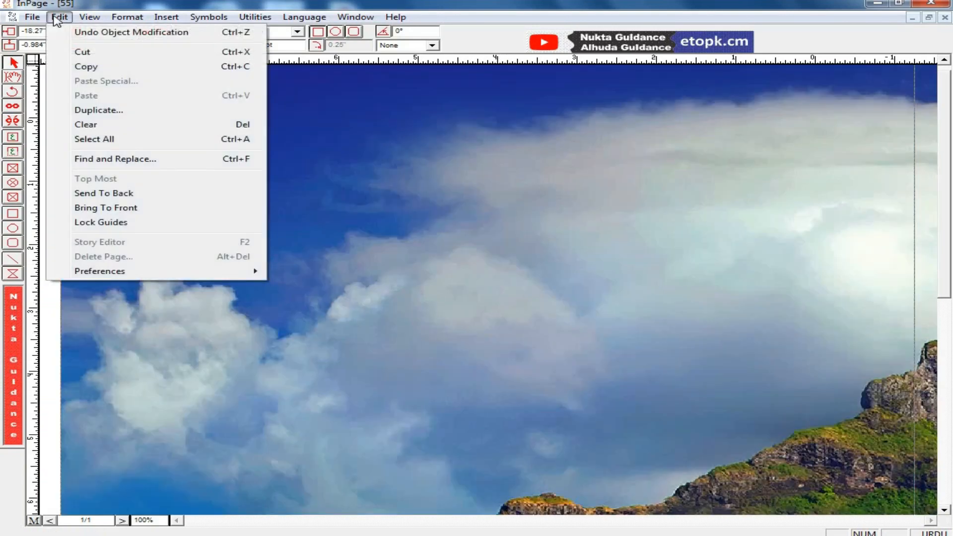
{"action": "left_click", "coordinate": [492, 247]}
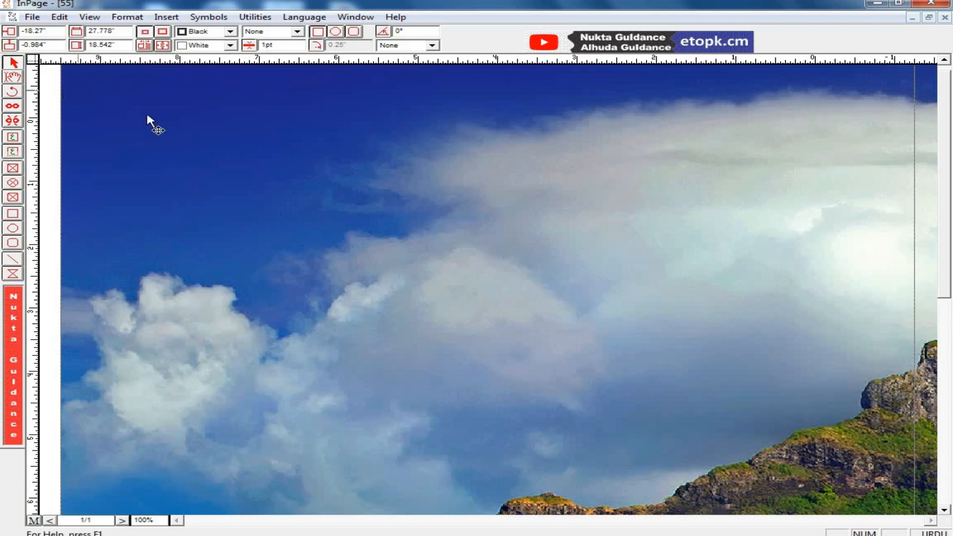
{"action": "key", "text": "Delete"}
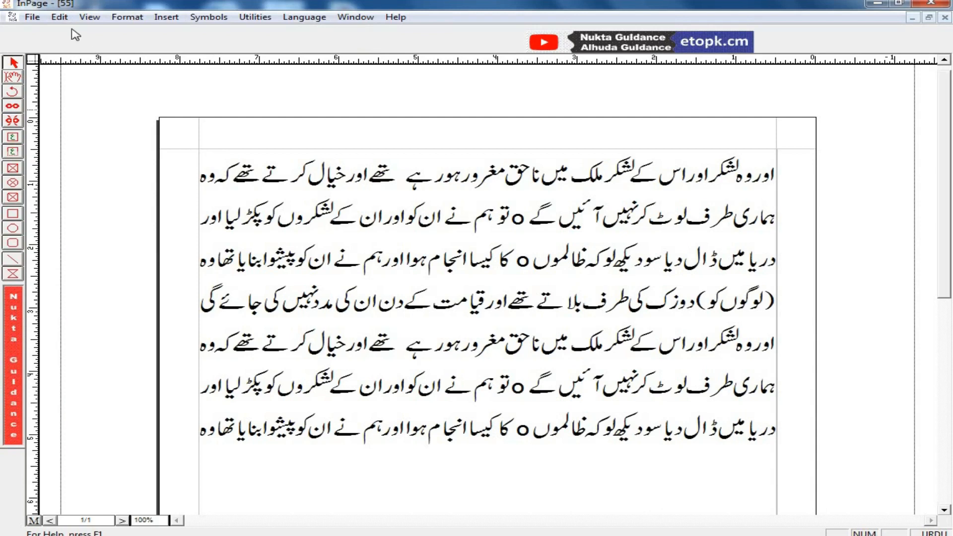
{"action": "left_click", "coordinate": [32, 17]}
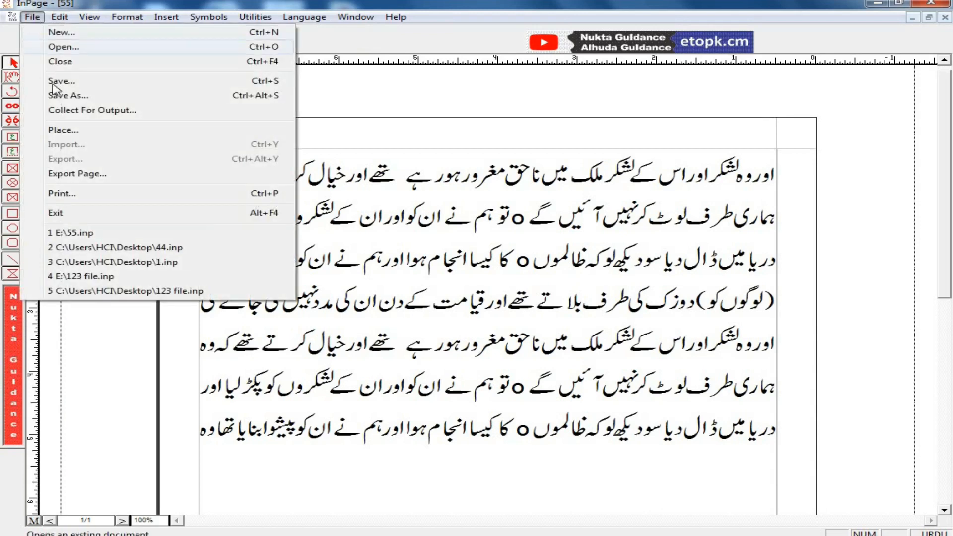
{"action": "left_click", "coordinate": [73, 131]}
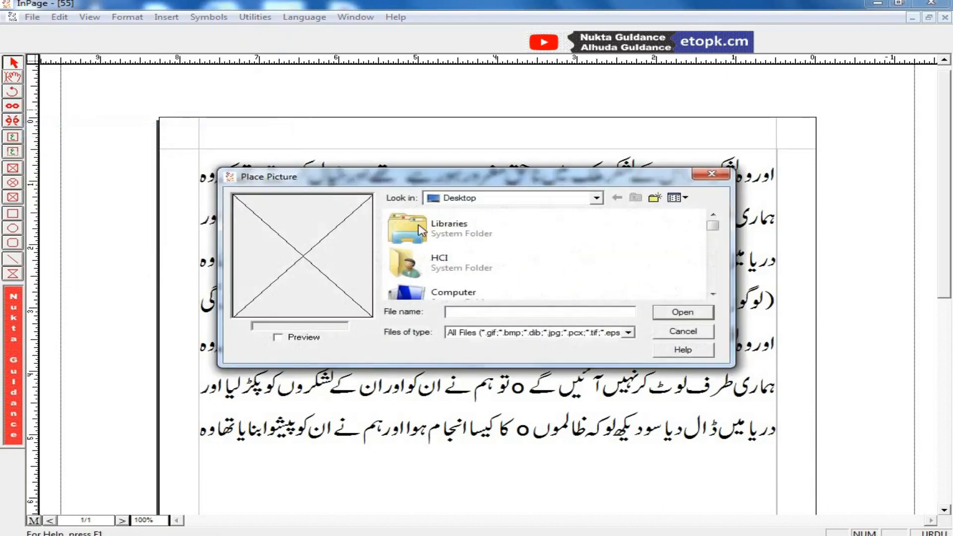
{"action": "left_click", "coordinate": [709, 175]}
Step: Draw a rectangular picture box about 2.3 by 2.2 in over the upper-left text and import the pexels JPEG from the Desktop into it
{"action": "scroll", "coordinate": [861, 213], "scroll_direction": "down", "scroll_amount": 1}
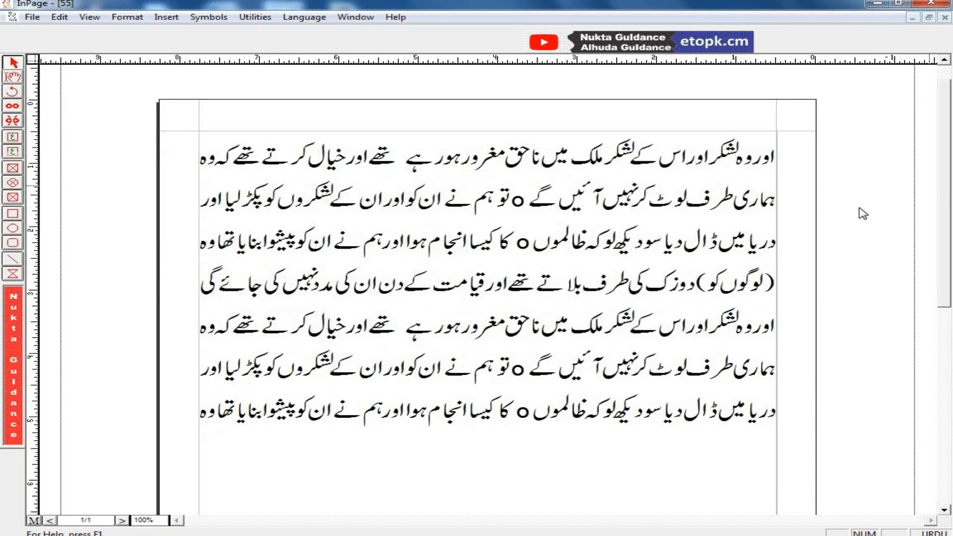
{"action": "left_click", "coordinate": [13, 168]}
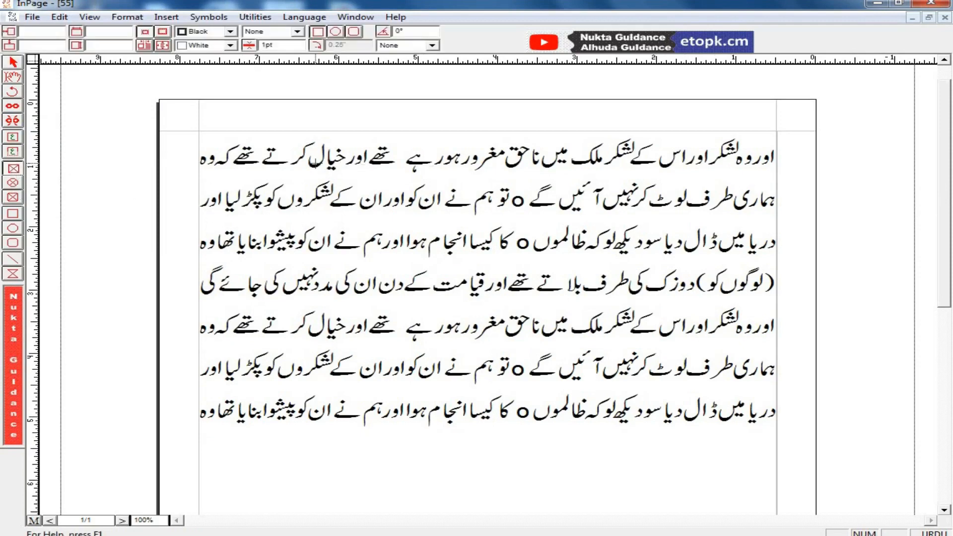
{"action": "left_click_drag", "start_coordinate": [240, 146], "coordinate": [426, 287]}
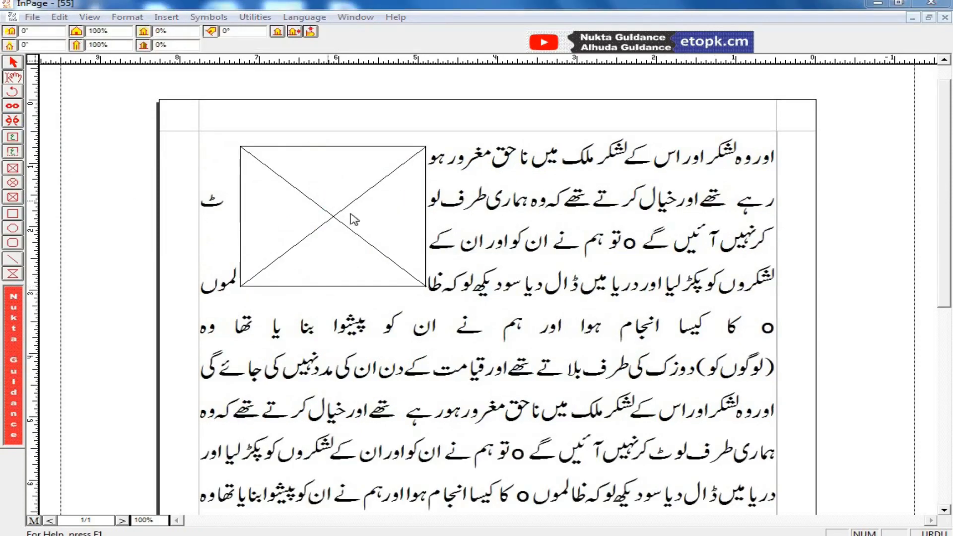
{"action": "double_click", "coordinate": [353, 220]}
{"action": "scroll", "coordinate": [460, 286], "scroll_direction": "down", "scroll_amount": 5}
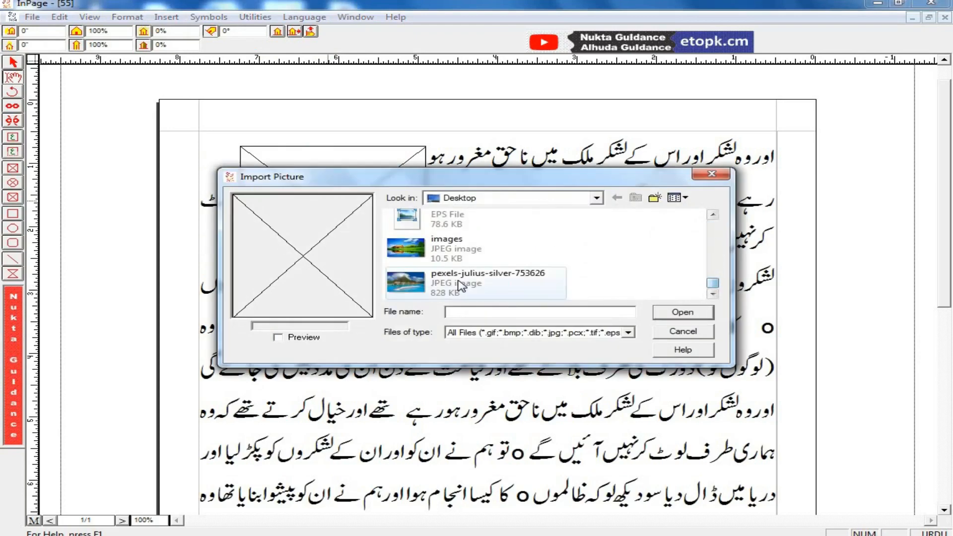
{"action": "double_click", "coordinate": [460, 287]}
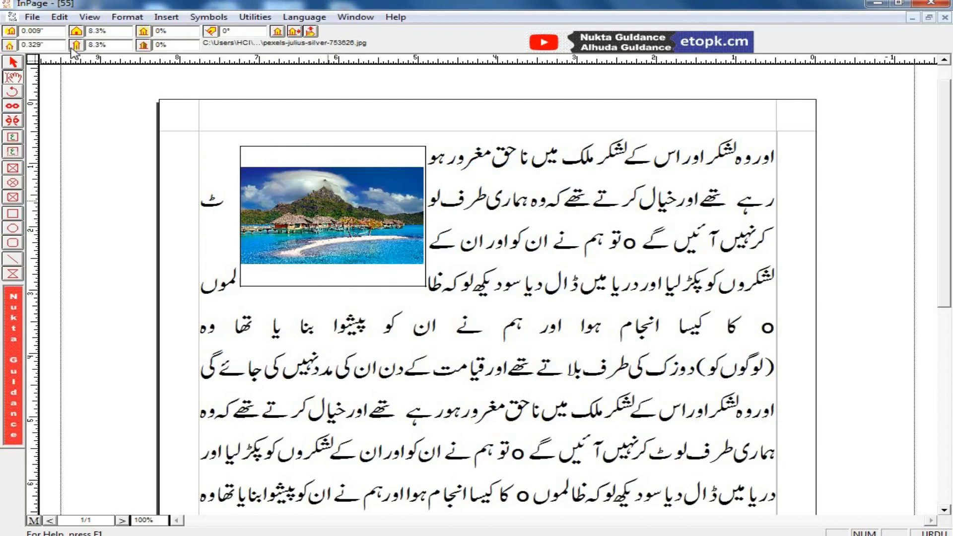
Step: Turn off text run-around for the picture box
{"action": "left_click", "coordinate": [300, 191]}
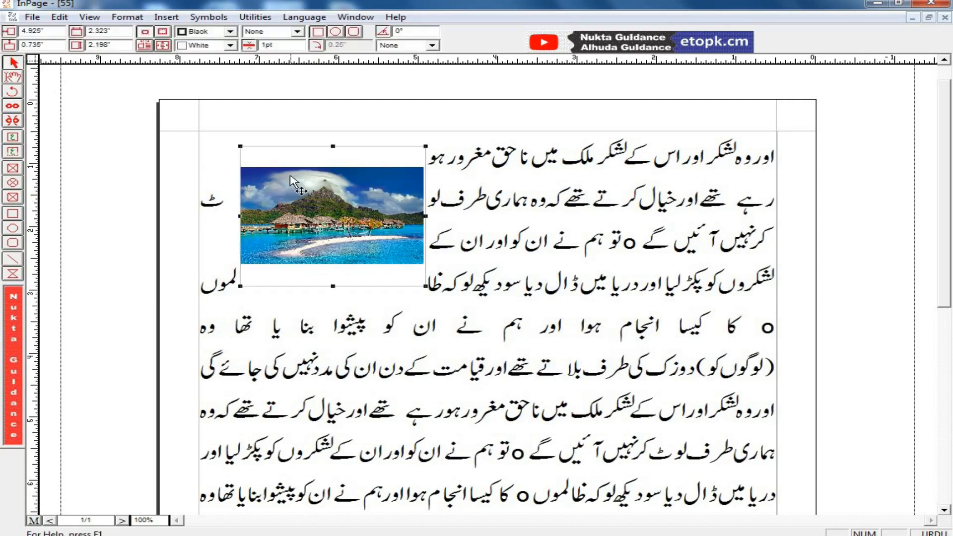
{"action": "double_click", "coordinate": [144, 45]}
{"action": "left_click", "coordinate": [425, 246]}
{"action": "left_click", "coordinate": [522, 247]}
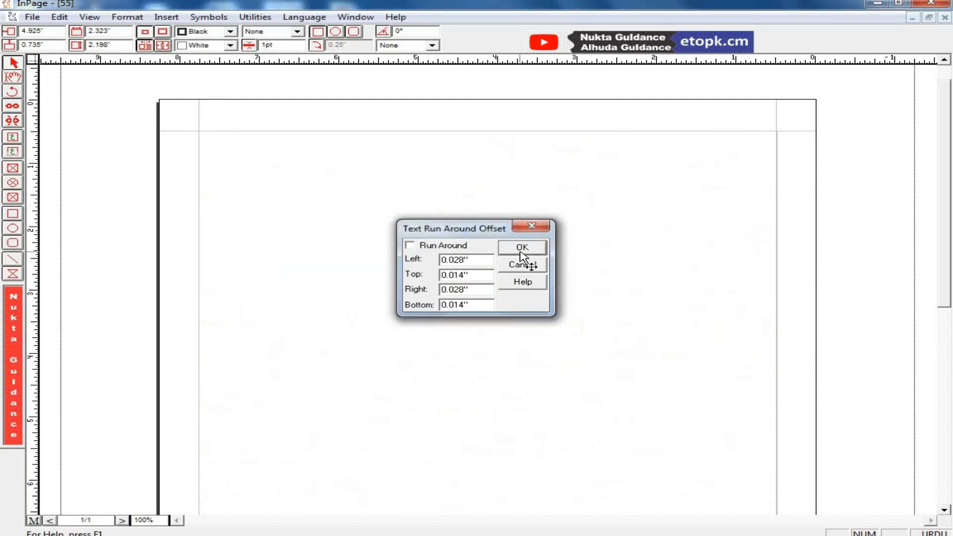
Step: Turn text run-around back on for the picture box and move it to about X 3.35 in and Y 1.39 in
{"action": "double_click", "coordinate": [144, 45]}
{"action": "left_click", "coordinate": [427, 246]}
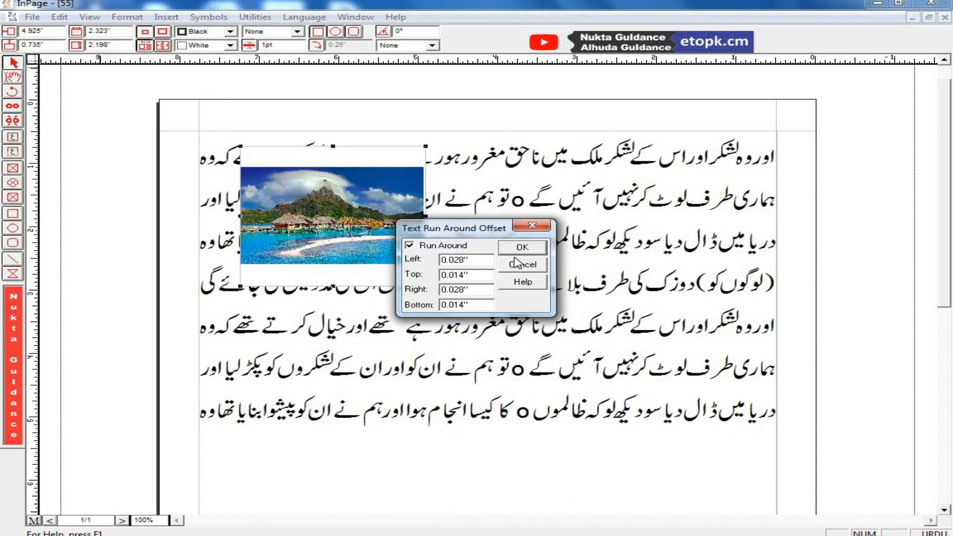
{"action": "left_click", "coordinate": [519, 254]}
{"action": "left_click_drag", "start_coordinate": [325, 191], "coordinate": [447, 228]}
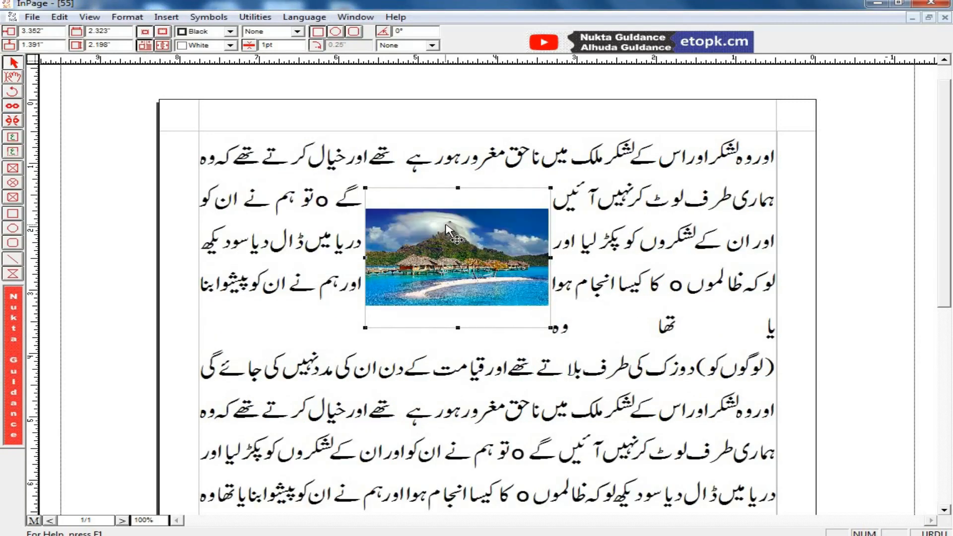
Step: Delete the picture box from the middle of the text
{"action": "key", "text": "Delete"}
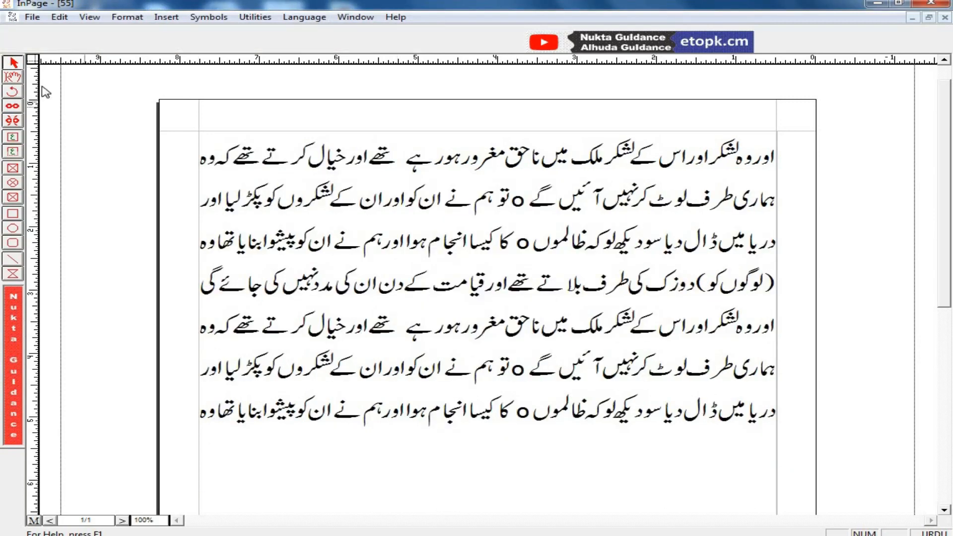
{"action": "left_click", "coordinate": [33, 17]}
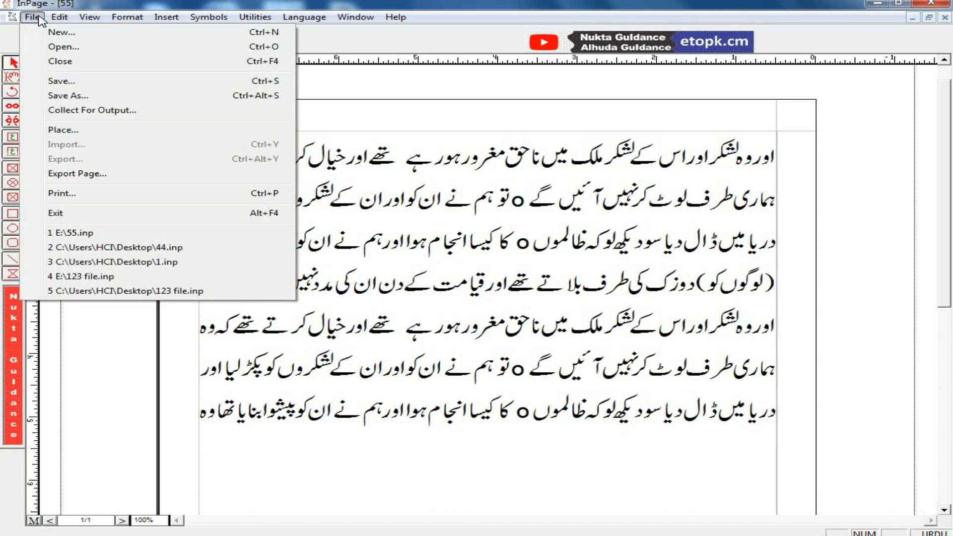
{"action": "left_click", "coordinate": [481, 219]}
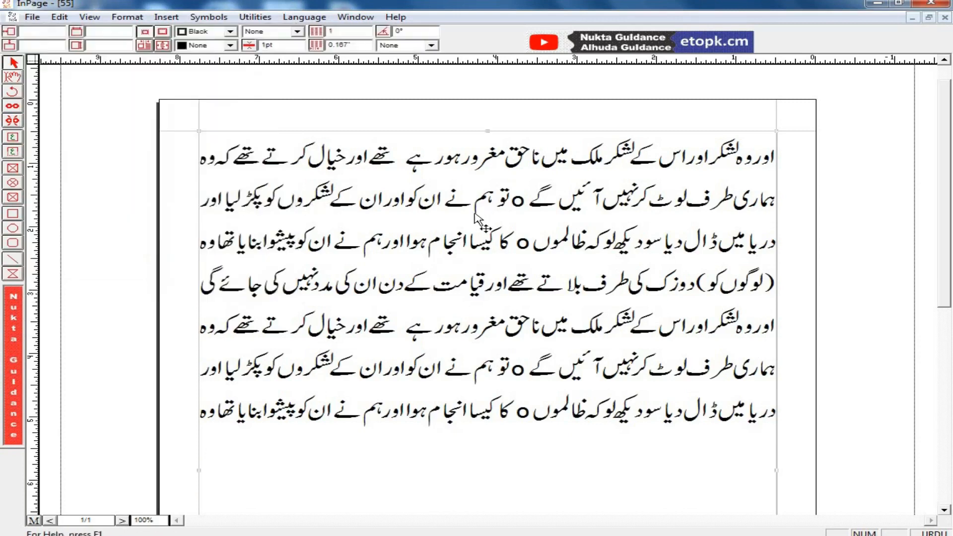
Step: Draw a rectangular picture box about 2.7 by 2.3 in over the upper-left text and import the pexels JPEG from the Desktop into it
{"action": "left_click", "coordinate": [13, 168]}
{"action": "left_click_drag", "start_coordinate": [229, 144], "coordinate": [448, 292]}
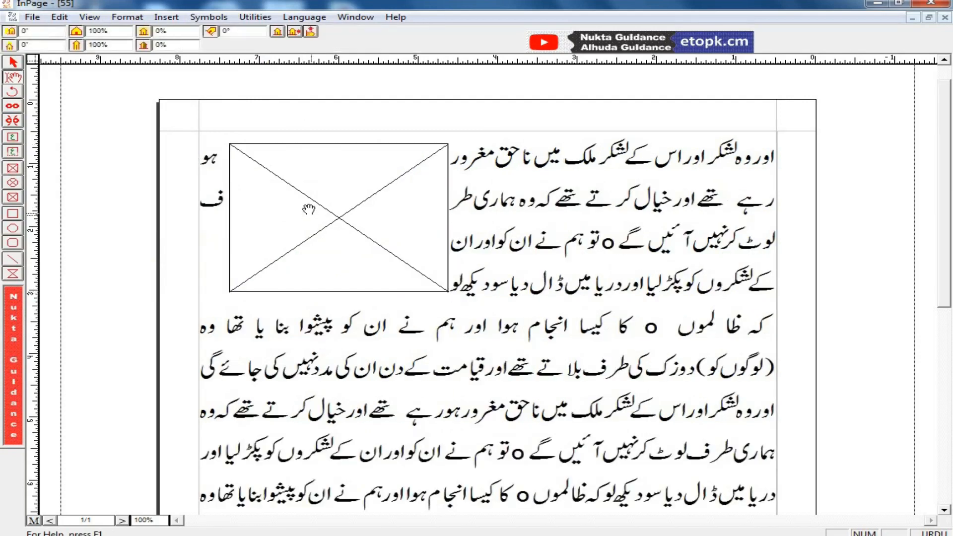
{"action": "left_click", "coordinate": [26, 17]}
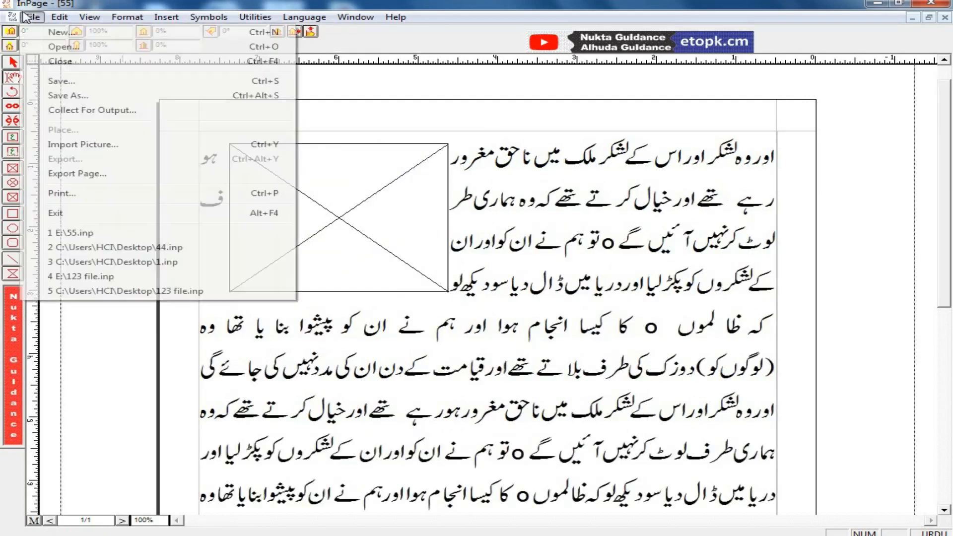
{"action": "left_click", "coordinate": [83, 144]}
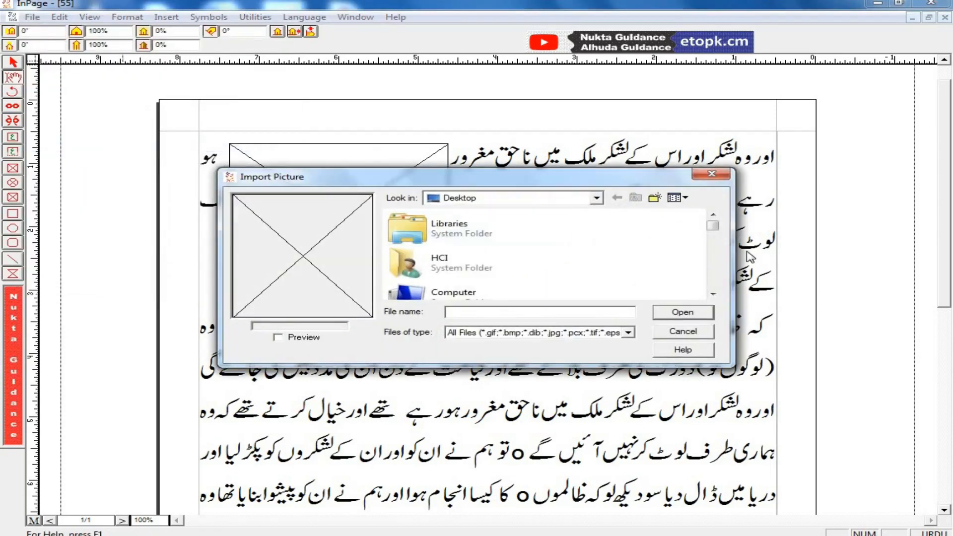
{"action": "left_click_drag", "start_coordinate": [712, 221], "coordinate": [707, 301]}
{"action": "left_click", "coordinate": [447, 249]}
{"action": "left_click", "coordinate": [486, 283]}
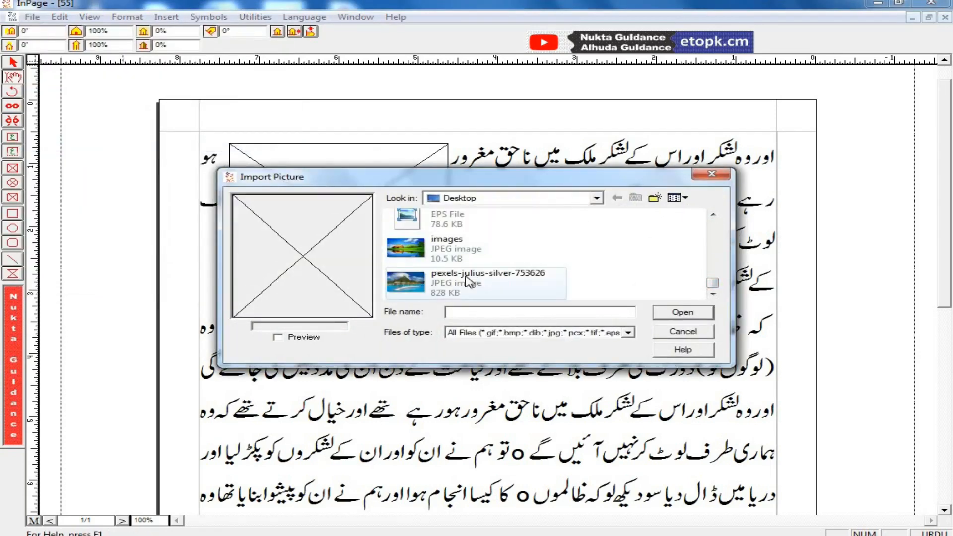
{"action": "double_click", "coordinate": [486, 283]}
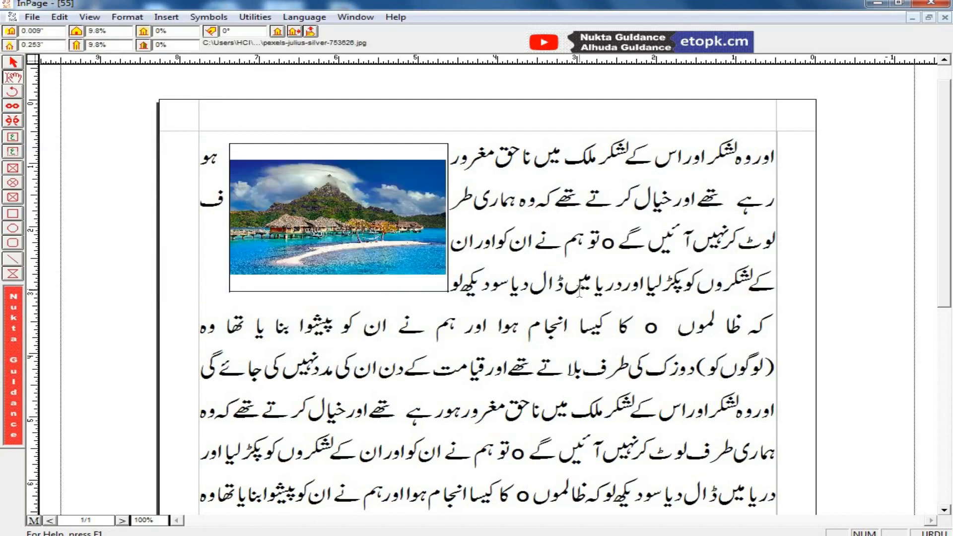
{"action": "left_click", "coordinate": [683, 279]}
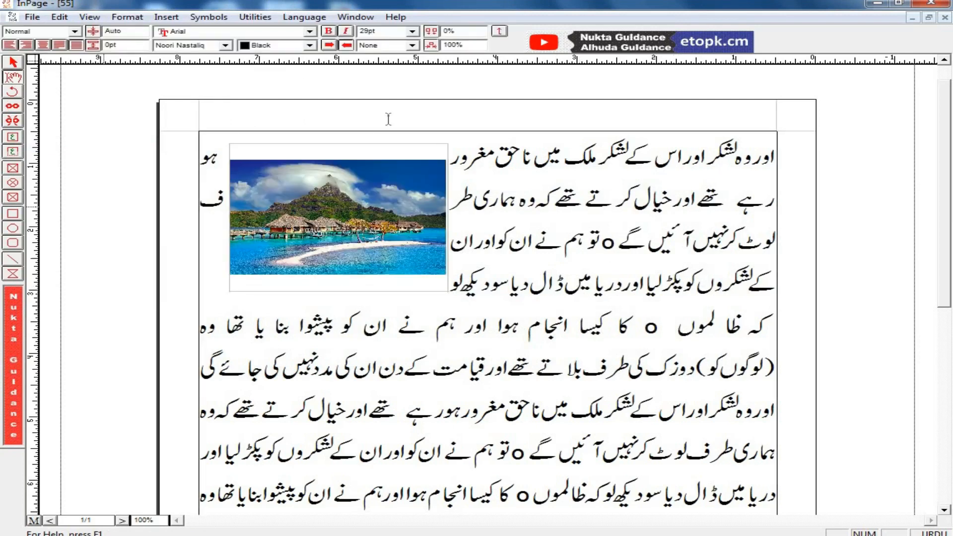
Step: Move the picture box to the upper-left corner of the text area and shift the image slightly inside its frame
{"action": "left_click", "coordinate": [12, 62]}
{"action": "left_click", "coordinate": [355, 188]}
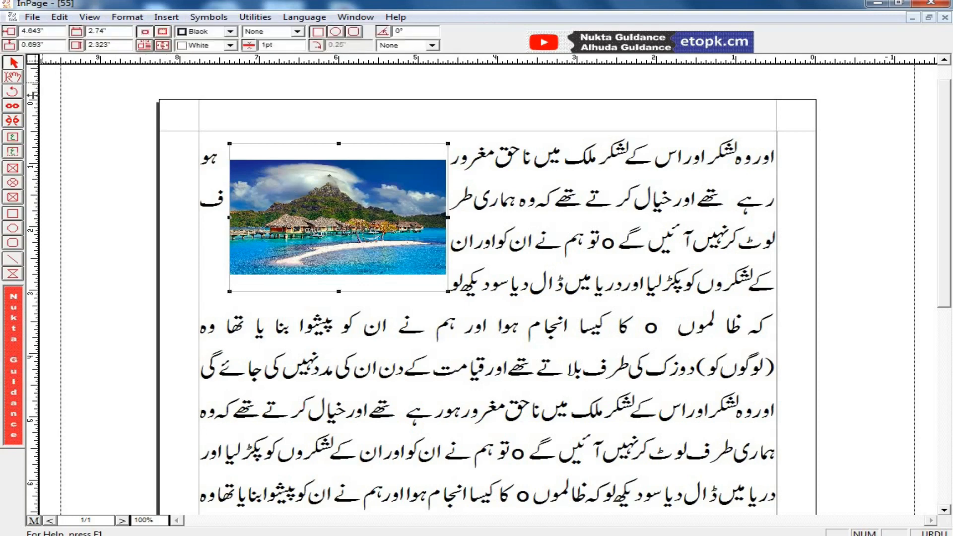
{"action": "left_click_drag", "start_coordinate": [175, 113], "coordinate": [491, 319]}
{"action": "left_click", "coordinate": [13, 77]}
{"action": "left_click_drag", "start_coordinate": [301, 165], "coordinate": [313, 208]}
{"action": "mouse_move", "coordinate": [309, 209]}
{"action": "left_mouse_down"}
{"action": "mouse_move", "coordinate": [338, 206]}
{"action": "mouse_move", "coordinate": [422, 233]}
{"action": "mouse_move", "coordinate": [322, 239]}
{"action": "mouse_move", "coordinate": [313, 216]}
{"action": "left_mouse_up"}
{"action": "left_click", "coordinate": [13, 62]}
Step: Delete the picture box from the upper-left corner of the text area
{"action": "left_click", "coordinate": [31, 16]}
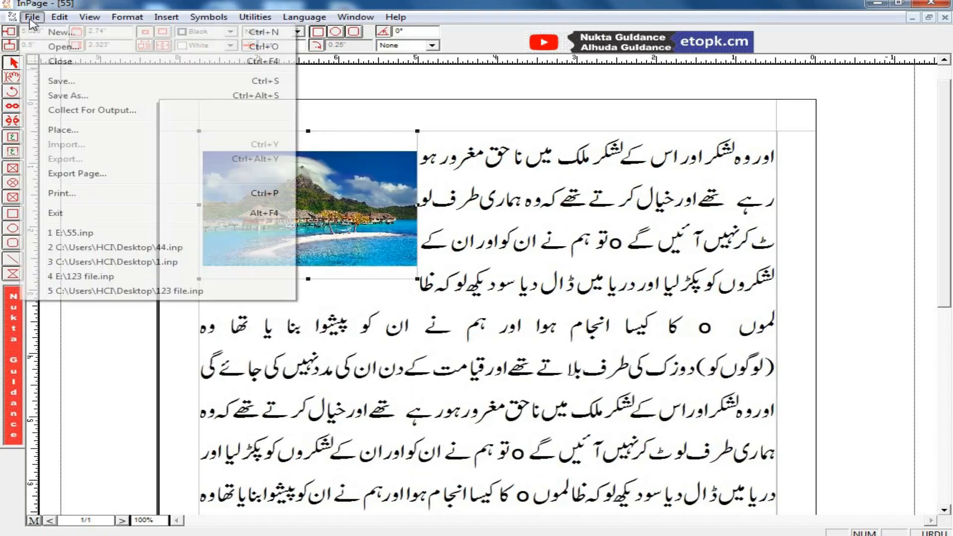
{"action": "left_click", "coordinate": [341, 176]}
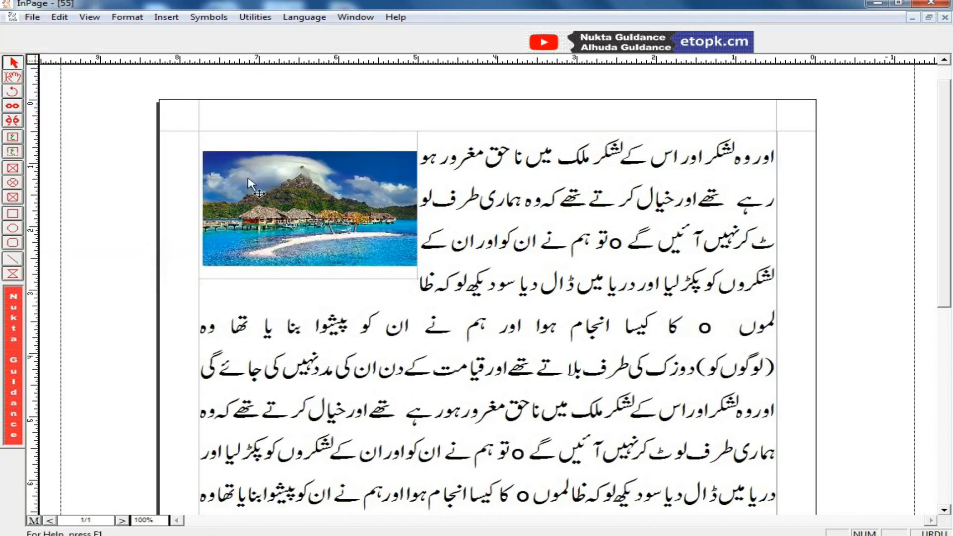
{"action": "key", "text": "Delete"}
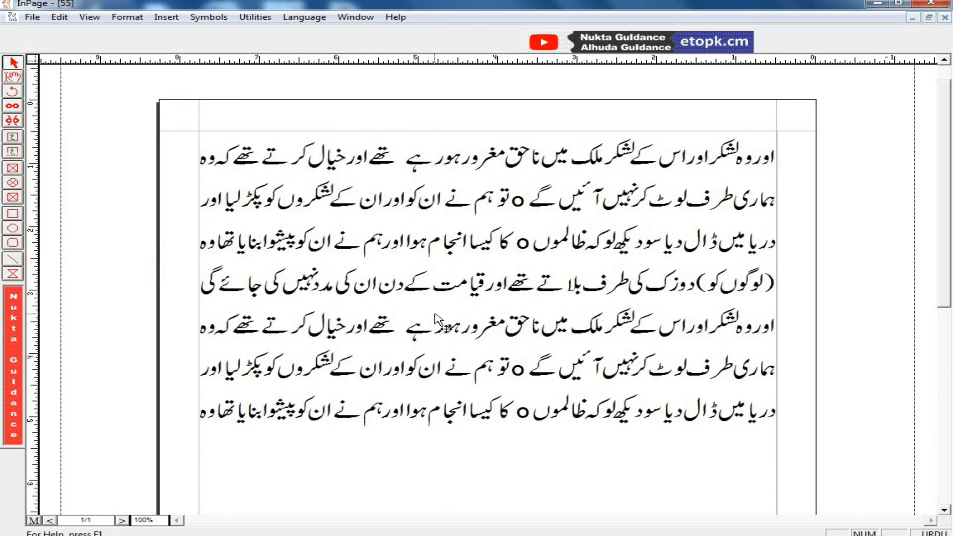
Step: Start exporting the page as a picture, with the file name 66 and all pages as the export range
{"action": "left_click", "coordinate": [33, 18]}
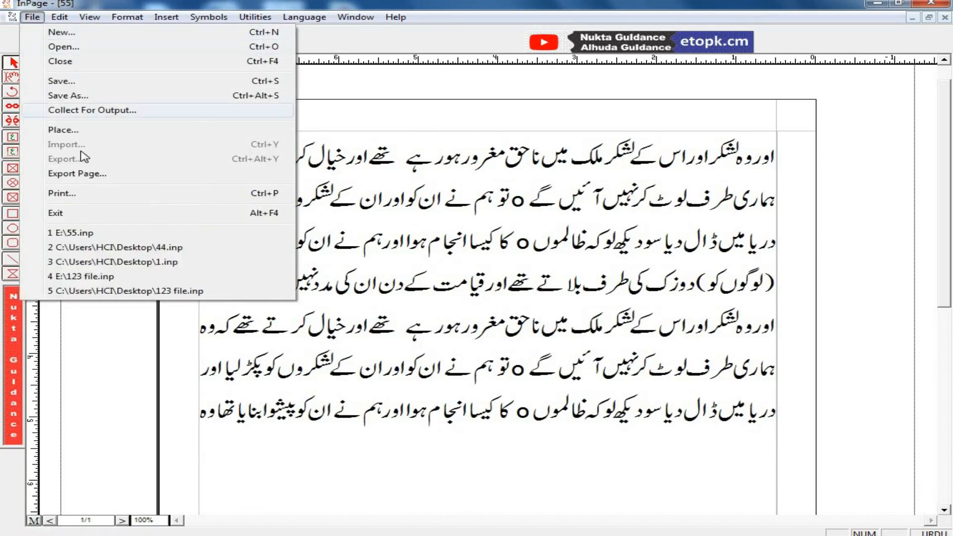
{"action": "left_click", "coordinate": [82, 174]}
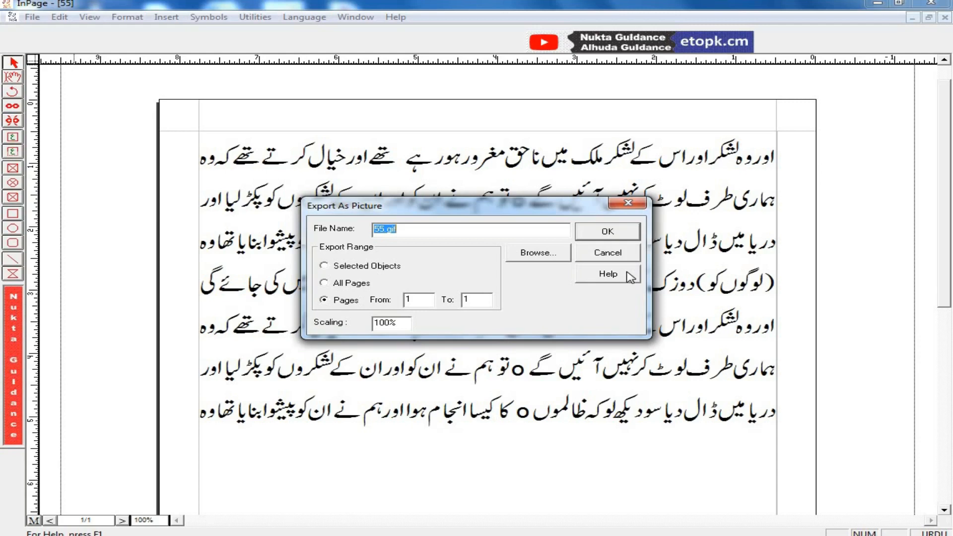
{"action": "type", "text": "66"}
{"action": "left_click_drag", "start_coordinate": [424, 208], "coordinate": [420, 191]}
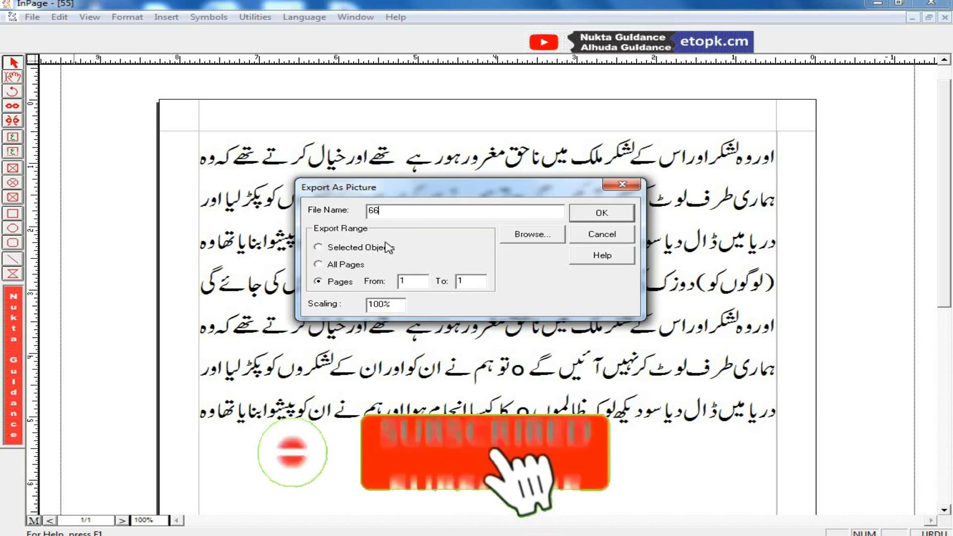
{"action": "left_click", "coordinate": [351, 265]}
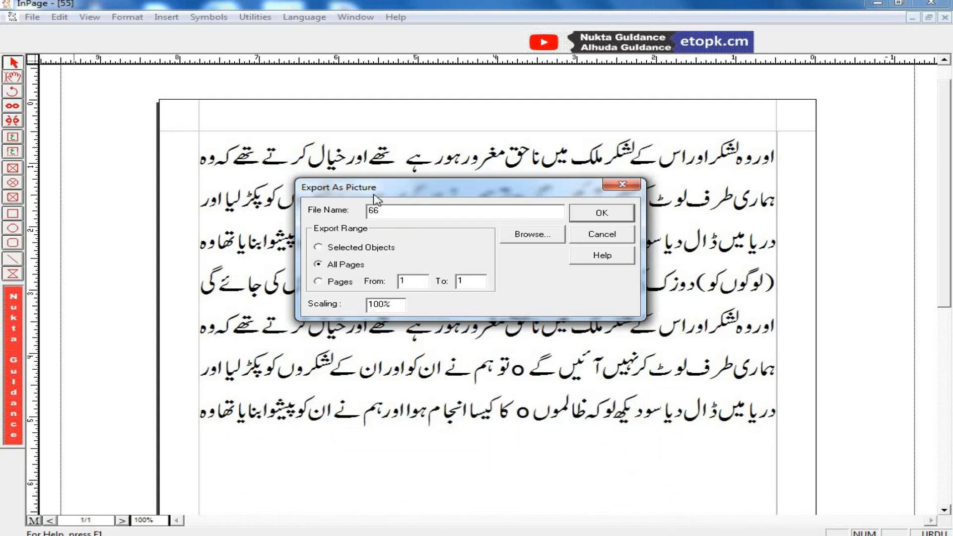
Step: Try the export range as pages starting from 1, and as selected objects only
{"action": "left_click", "coordinate": [331, 283]}
{"action": "left_click", "coordinate": [402, 282]}
{"action": "type", "text": "1"}
{"action": "left_click", "coordinate": [482, 281]}
{"action": "left_click", "coordinate": [407, 279]}
{"action": "left_click", "coordinate": [337, 249]}
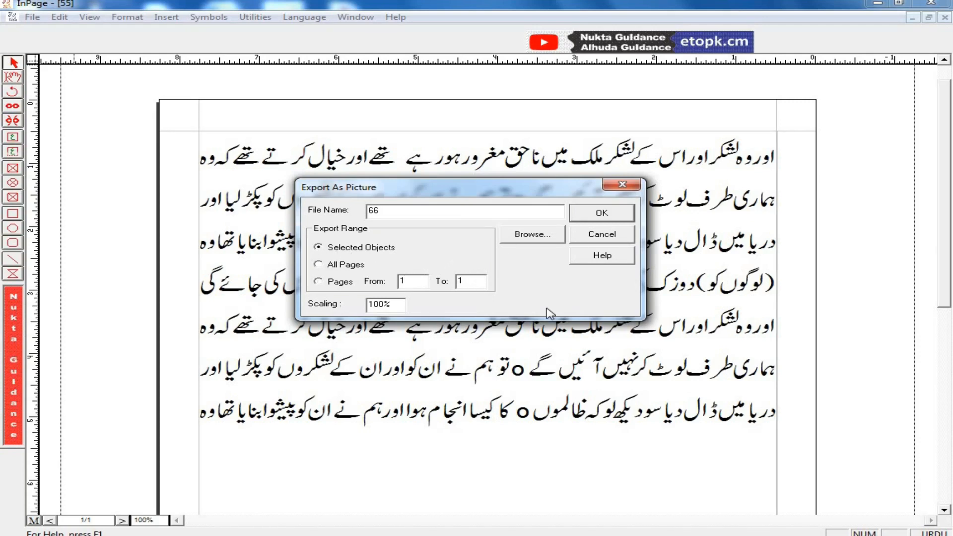
Step: Export all pages to the Desktop as a CompuServe bitmap picture named uu
{"action": "left_click", "coordinate": [358, 265]}
{"action": "left_click_drag", "start_coordinate": [537, 191], "coordinate": [532, 180]}
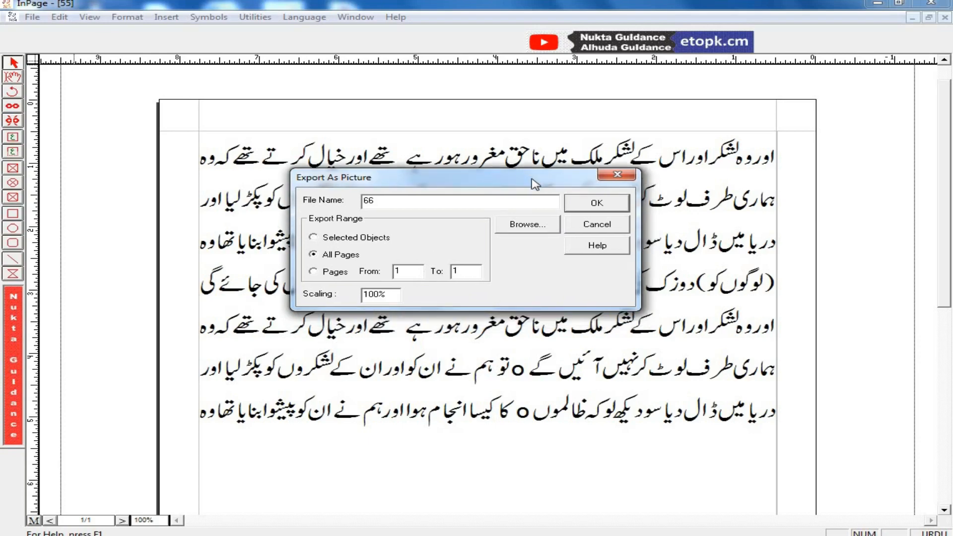
{"action": "left_click", "coordinate": [529, 225]}
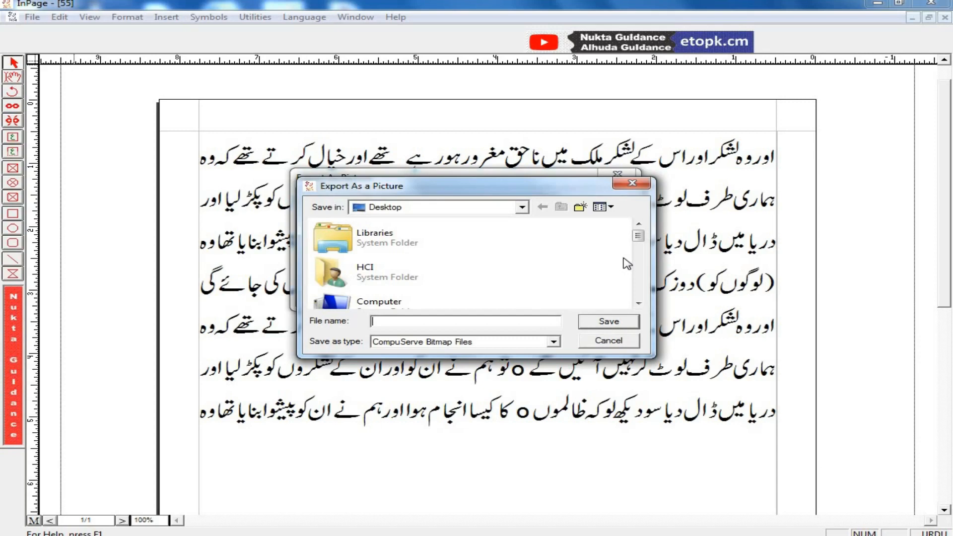
{"action": "type", "text": "uu"}
{"action": "left_click", "coordinate": [609, 320]}
{"action": "left_click", "coordinate": [597, 202]}
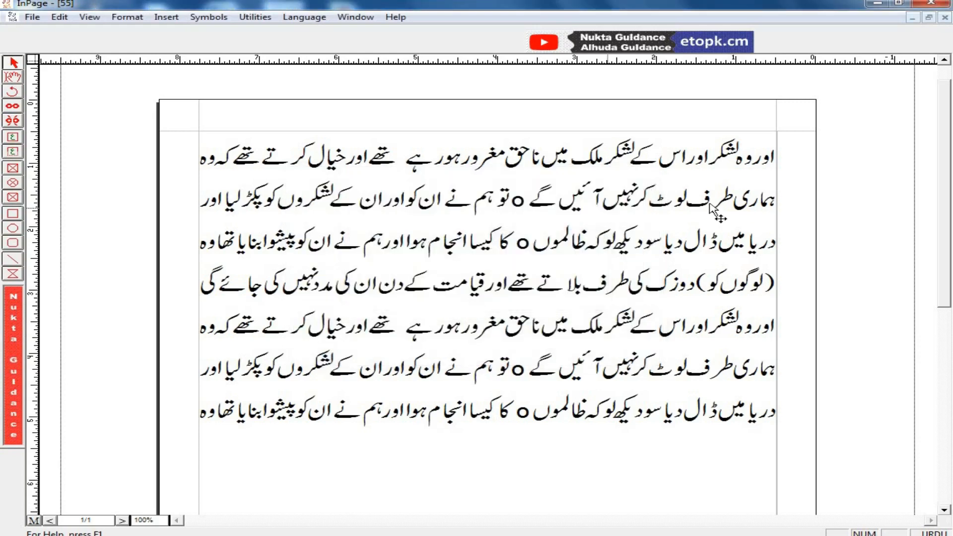
Step: View the exported uu picture from the Desktop in Internet Explorer, declining to make it the default browser, and close it
{"action": "left_click", "coordinate": [876, 3]}
{"action": "left_click", "coordinate": [876, 3]}
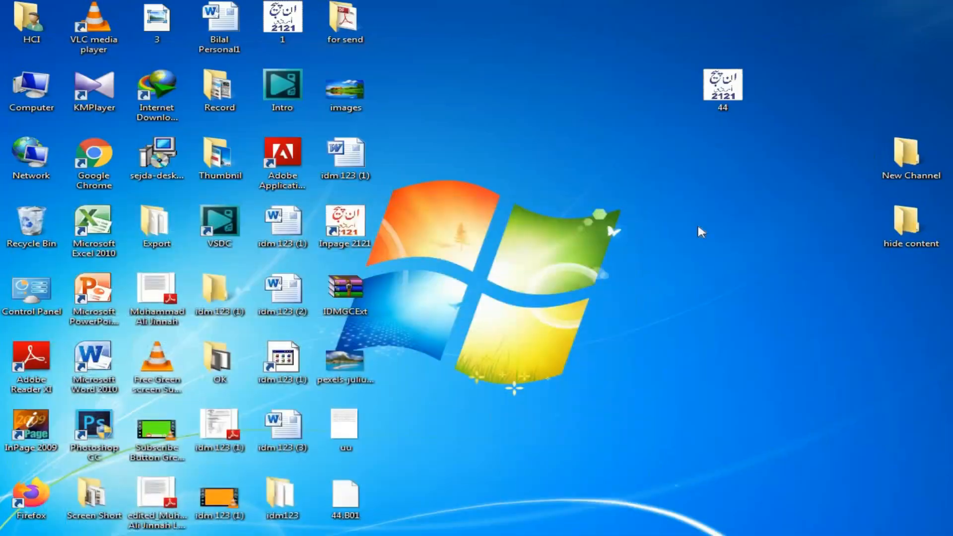
{"action": "double_click", "coordinate": [352, 421]}
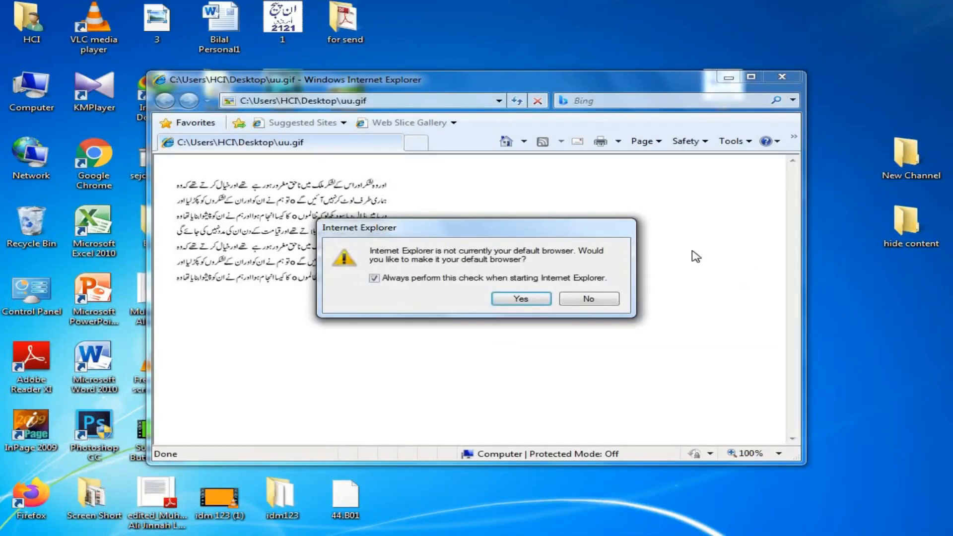
{"action": "left_click", "coordinate": [588, 298]}
{"action": "left_click", "coordinate": [782, 77]}
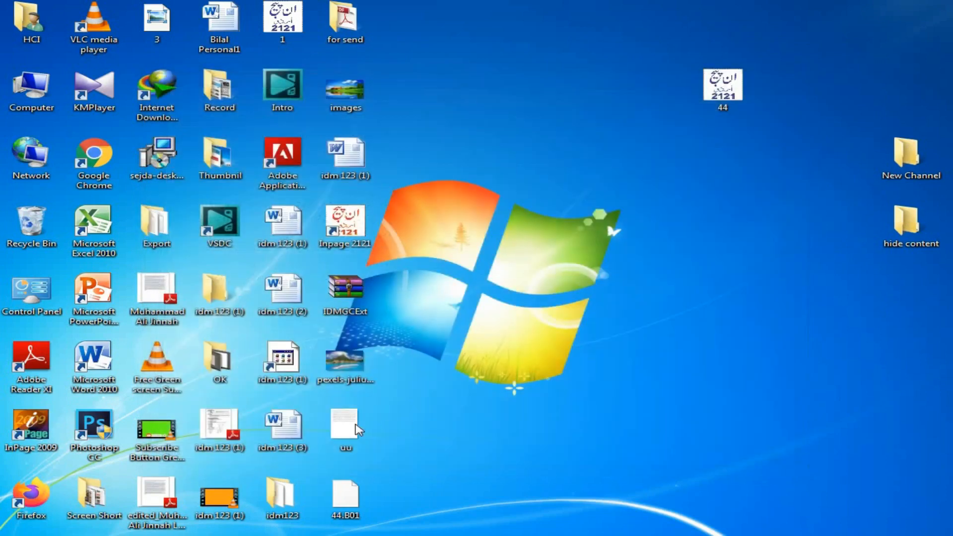
Step: Open the uu picture from the Desktop with Microsoft Office 2010
{"action": "right_click", "coordinate": [353, 431]}
{"action": "mouse_move", "coordinate": [548, 201]}
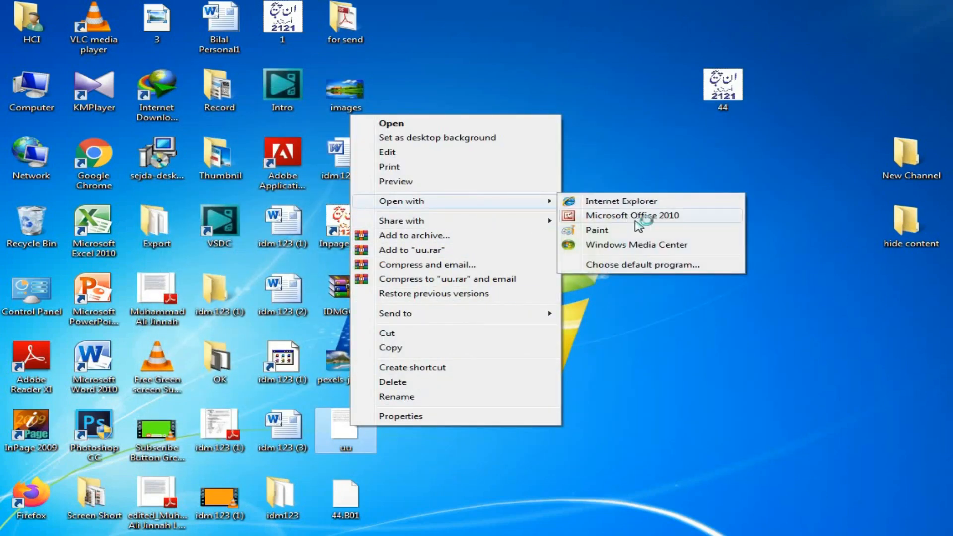
{"action": "left_click", "coordinate": [613, 218]}
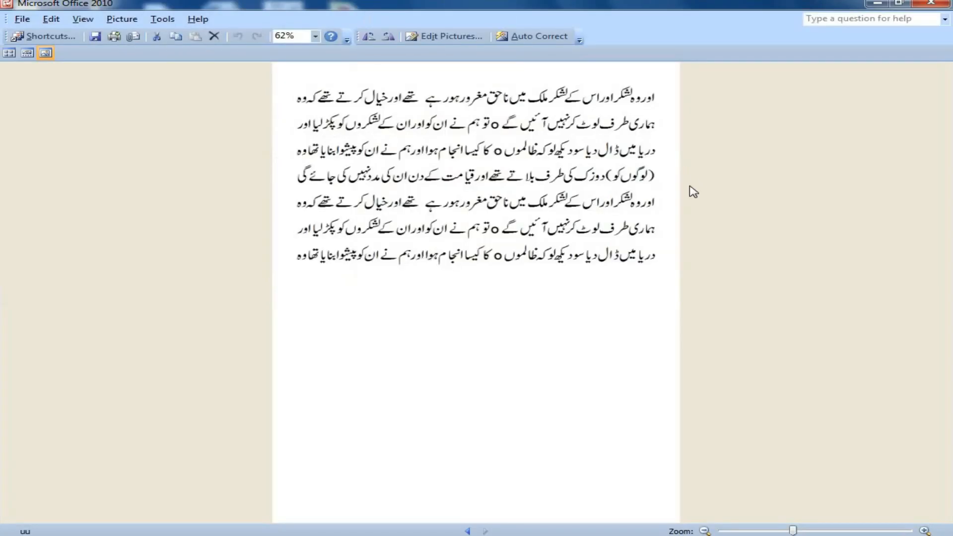
Step: Try Auto Correct and the Edit Pictures tools on the uu picture, and close it without saving
{"action": "left_click", "coordinate": [534, 36]}
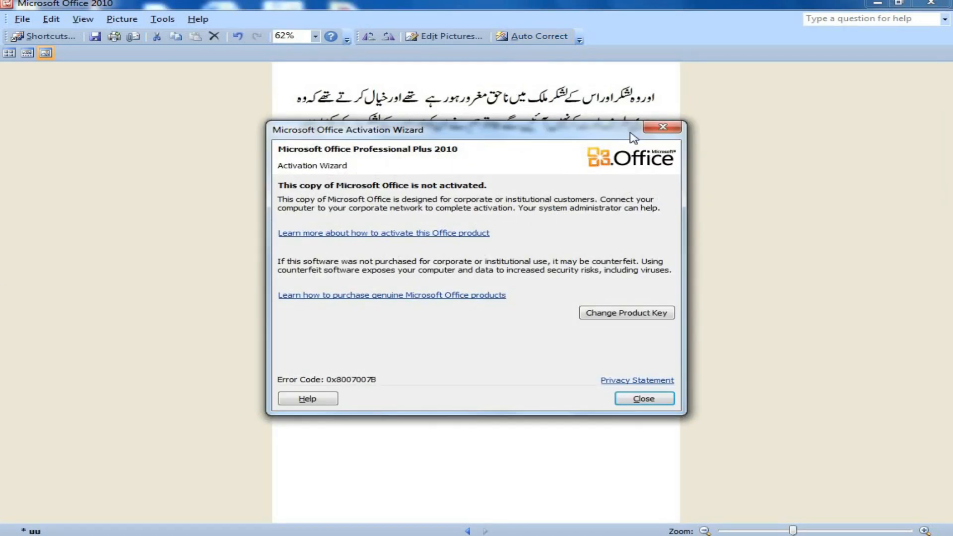
{"action": "key", "text": "Escape"}
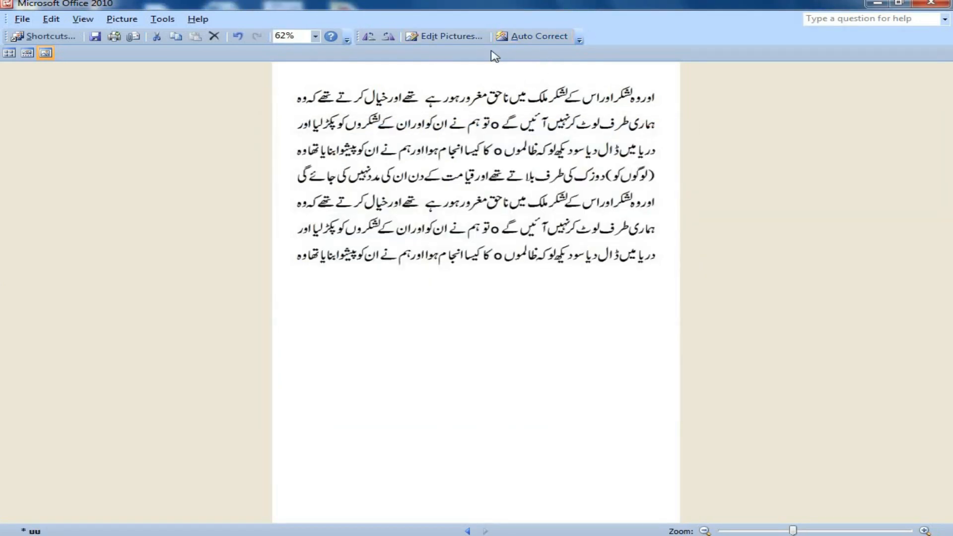
{"action": "left_click", "coordinate": [444, 35]}
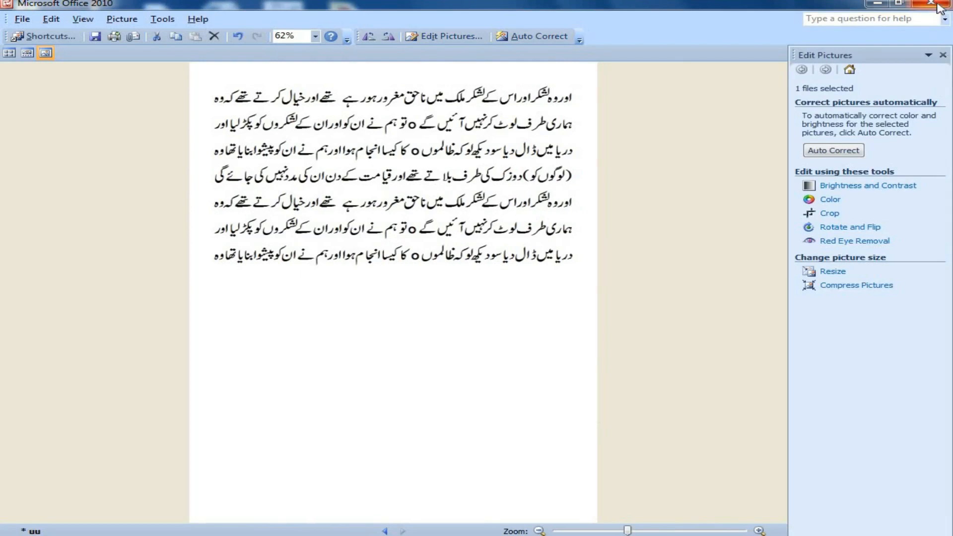
{"action": "left_click", "coordinate": [939, 5]}
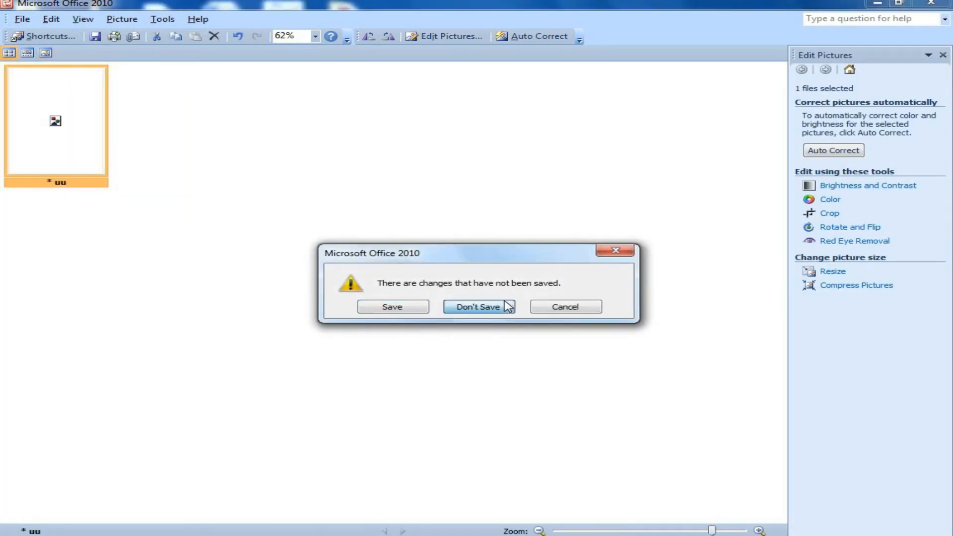
{"action": "left_click", "coordinate": [504, 305]}
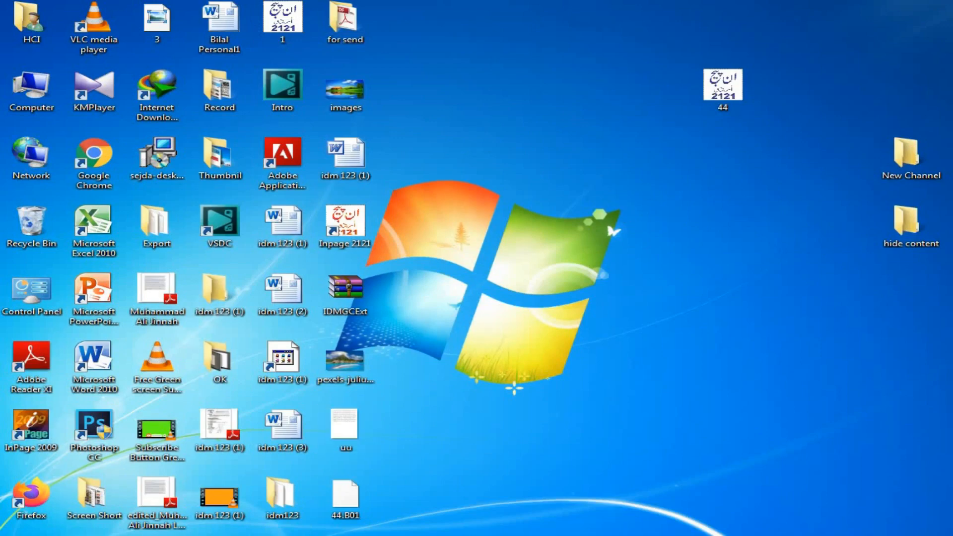
Step: Switch back to InPage, view the print settings for the document, and close them without printing
{"action": "left_click", "coordinate": [278, 467]}
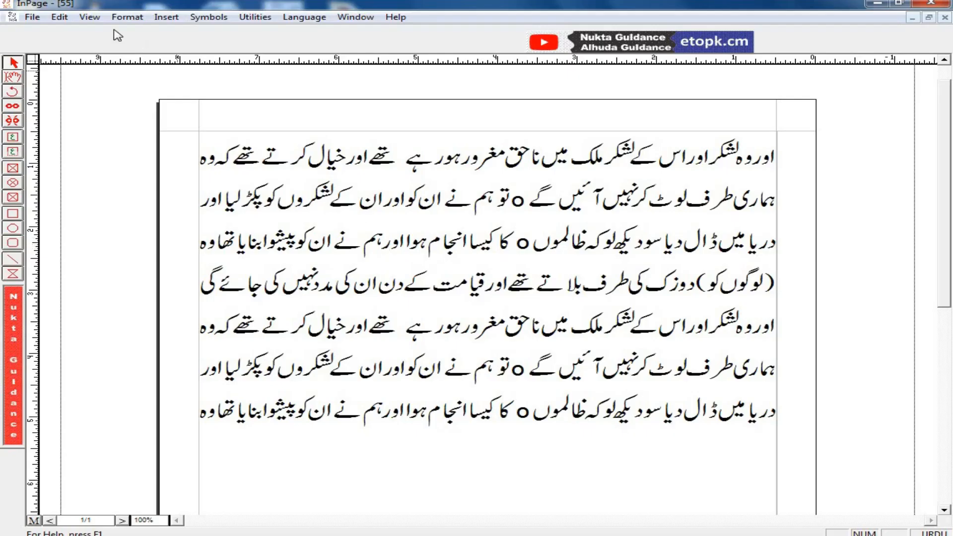
{"action": "left_click", "coordinate": [33, 17]}
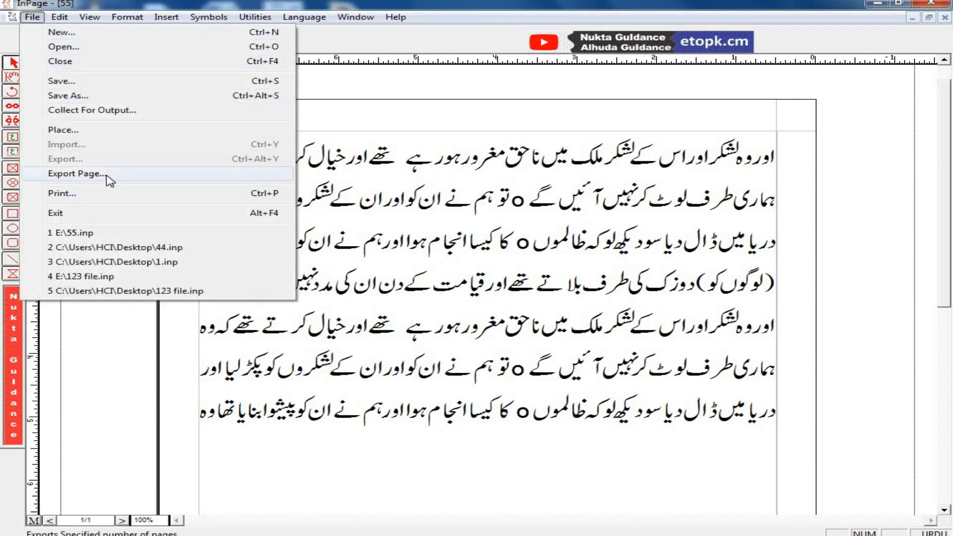
{"action": "left_click", "coordinate": [607, 193]}
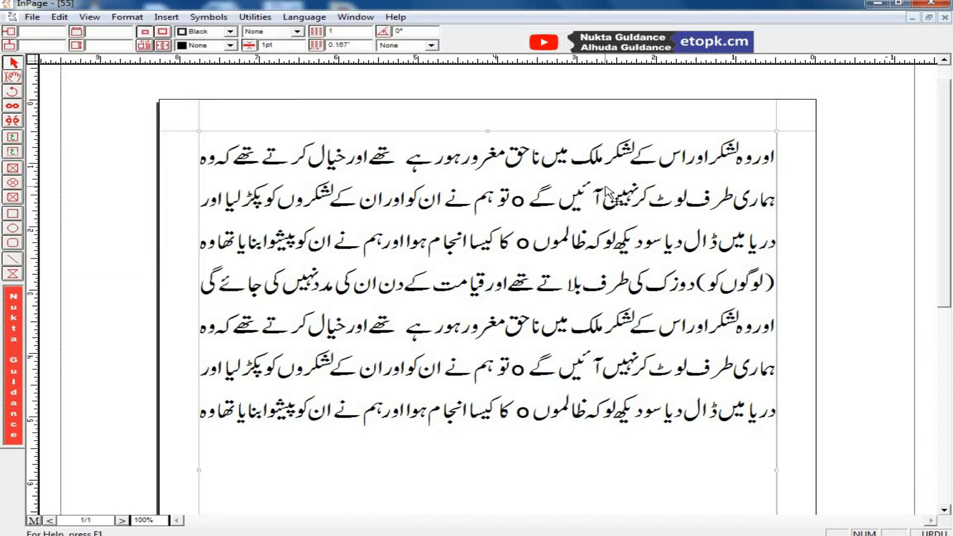
{"action": "left_click", "coordinate": [33, 17]}
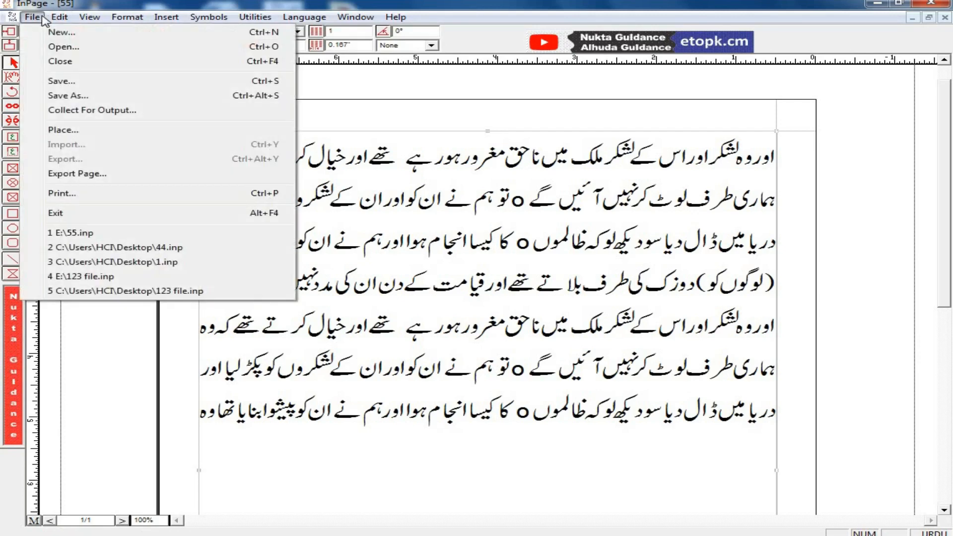
{"action": "left_click", "coordinate": [132, 193]}
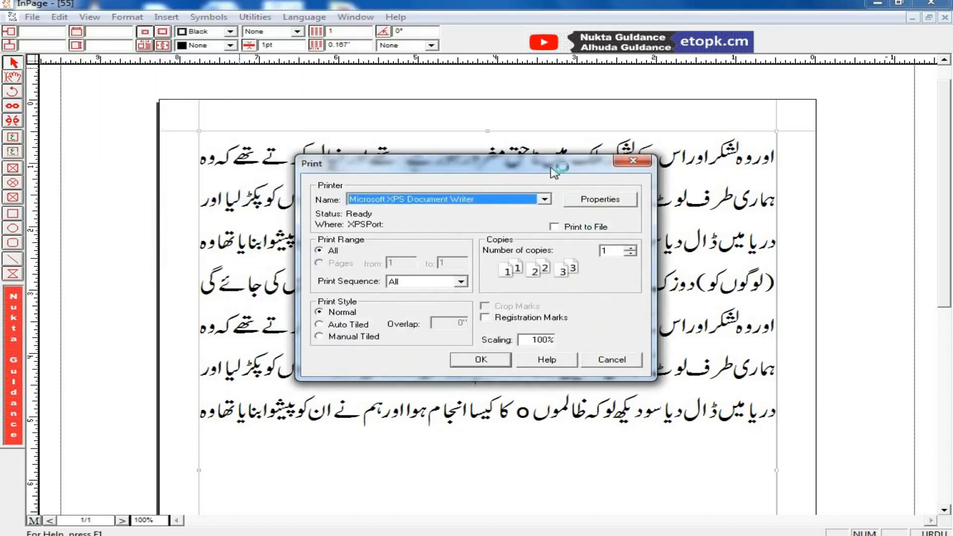
{"action": "left_click_drag", "start_coordinate": [558, 168], "coordinate": [514, 158]}
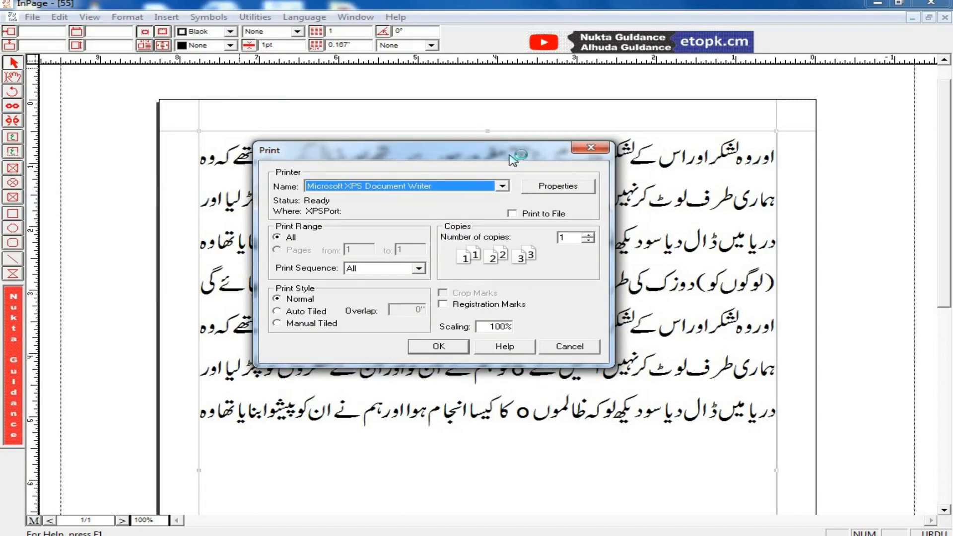
{"action": "left_click", "coordinate": [590, 147]}
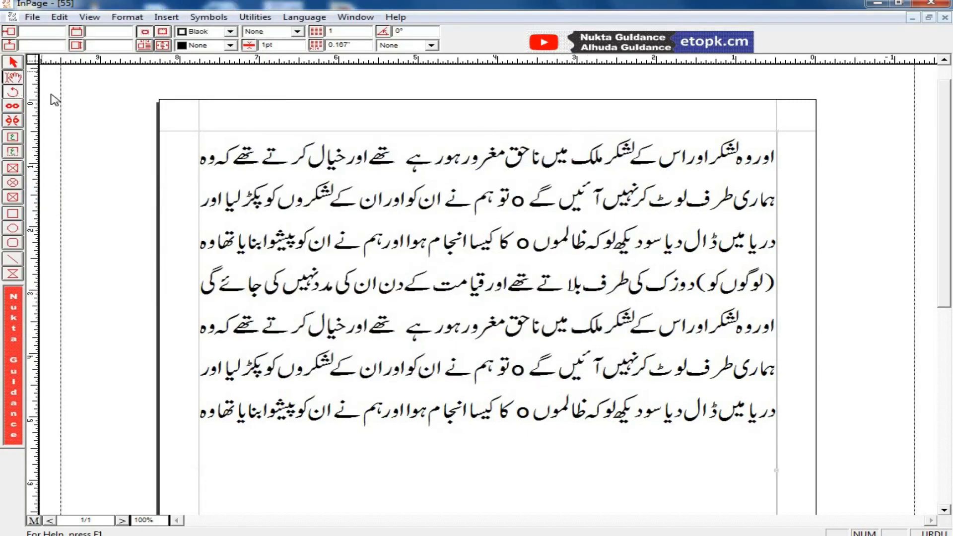
{"action": "left_click", "coordinate": [461, 238]}
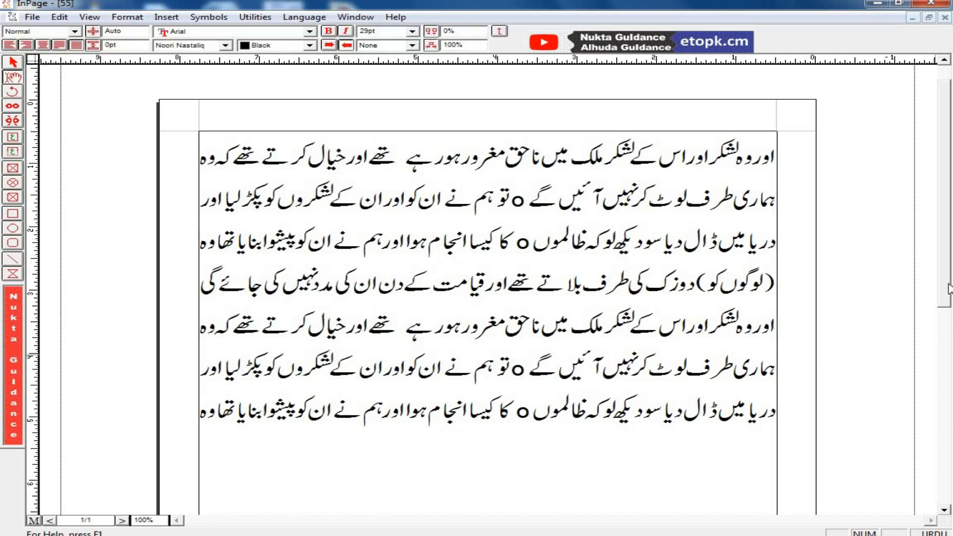
{"action": "left_click_drag", "start_coordinate": [948, 288], "coordinate": [941, 312]}
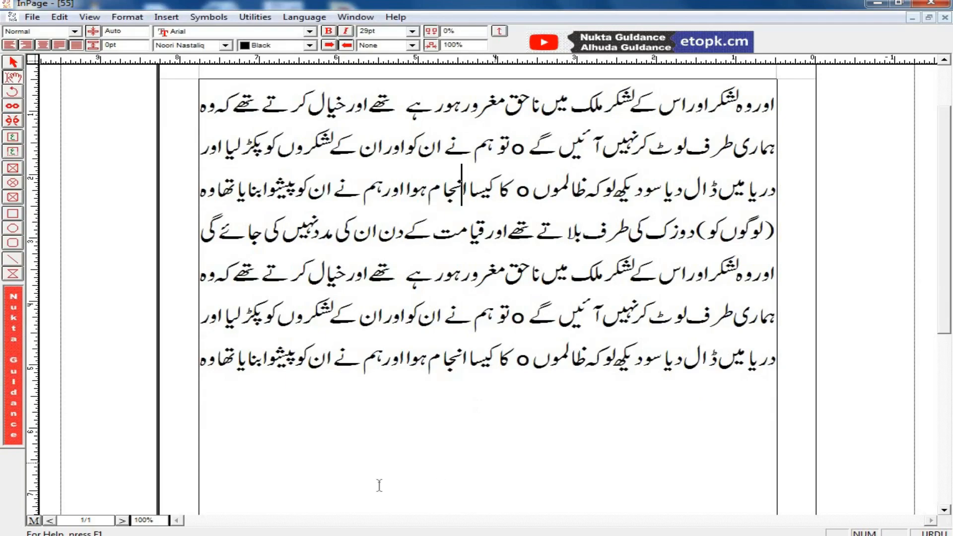
Step: Switch to the browser and show the list of uploaded videos on the YouTube channel
{"action": "key", "text": "alt+Tab"}
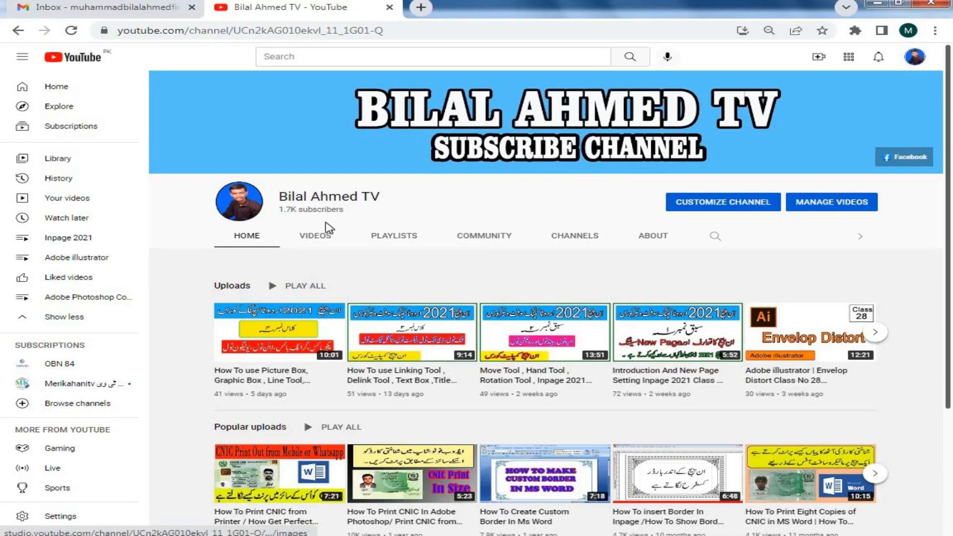
{"action": "left_click", "coordinate": [313, 234]}
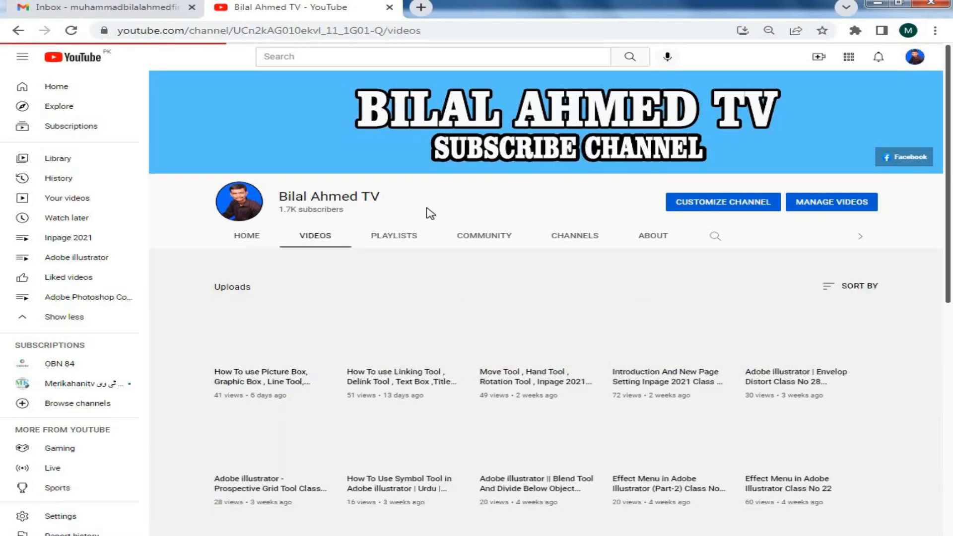